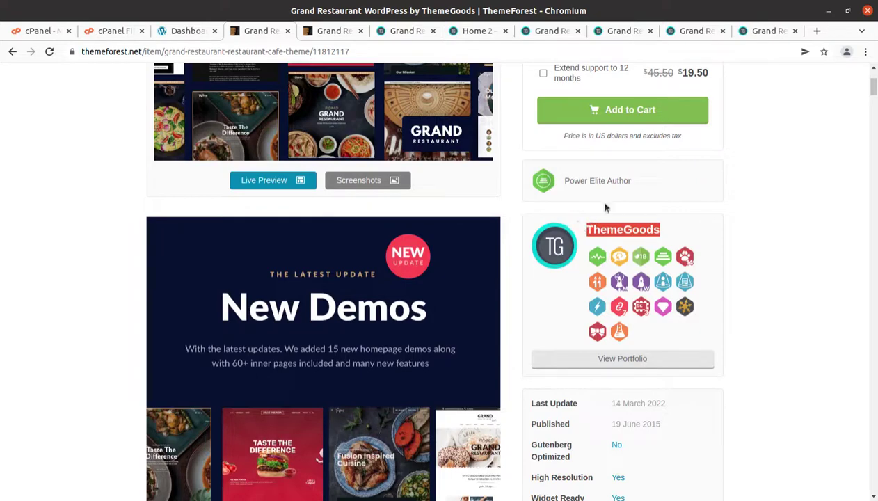
# Check the Grand Restaurant WordPress item title and its published and last update dates on the ThemeForest page.
pyautogui.scroll(4, 549, 295)
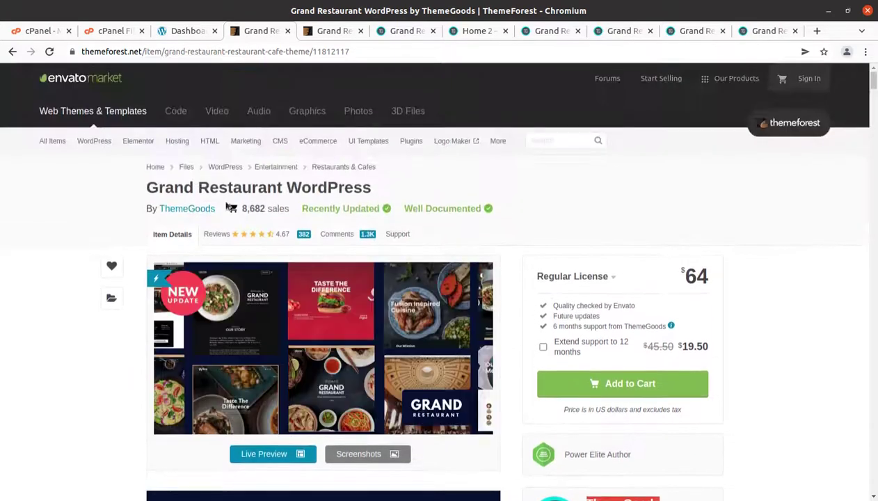
pyautogui.moveTo(142, 184); pyautogui.dragTo(372, 189)
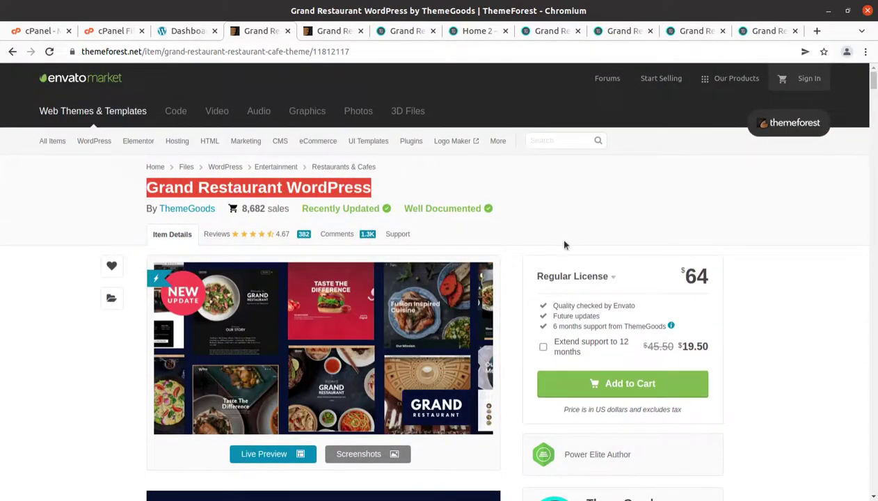
pyautogui.scroll(-2, 678, 285)
pyautogui.scroll(-4, 678, 285)
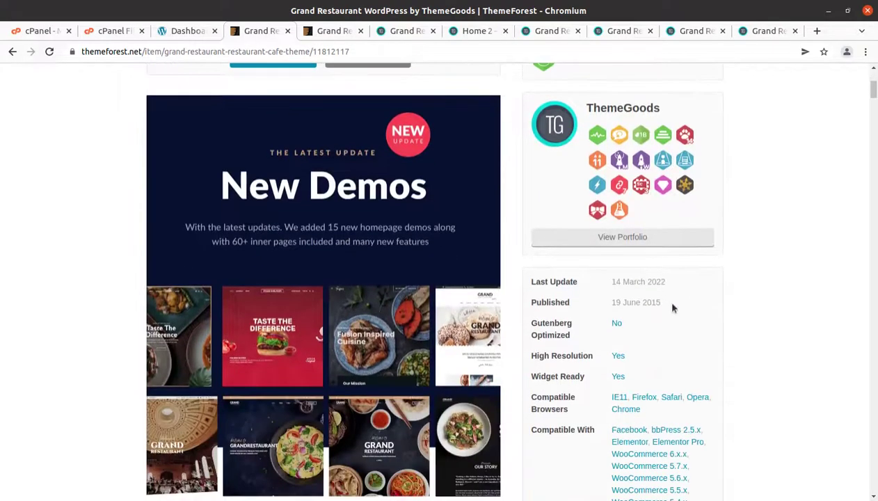
pyautogui.moveTo(669, 303); pyautogui.dragTo(608, 308)
pyautogui.moveTo(678, 281); pyautogui.dragTo(621, 278)
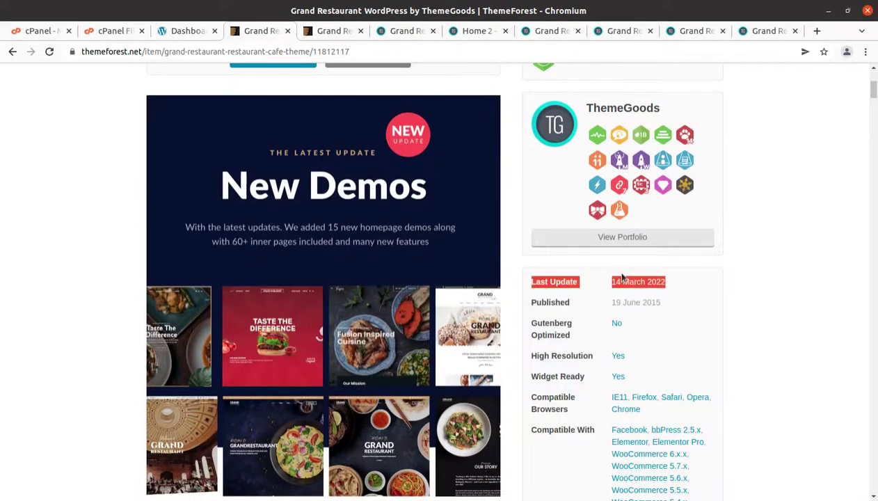
# Read the ThemeForest item description, covering the feature list, homepage demos, online food ordering and demo setup sections.
pyautogui.scroll(-5, 372, 344)
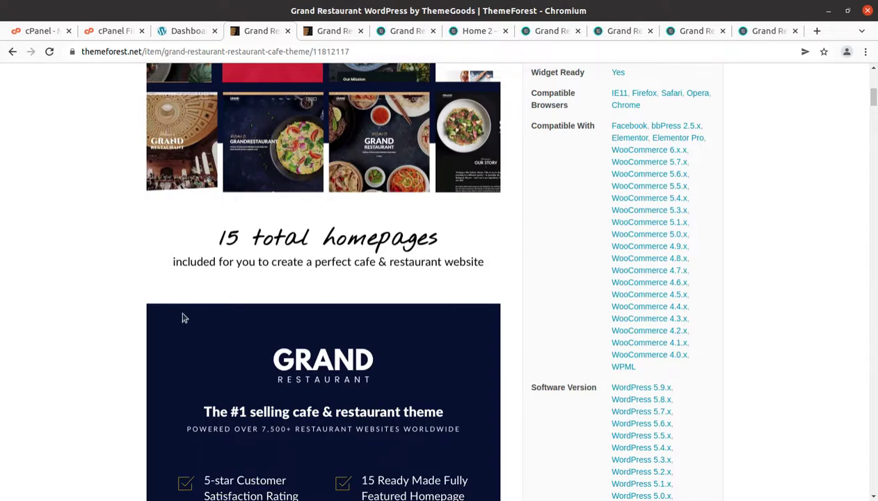
pyautogui.scroll(-4, 182, 317)
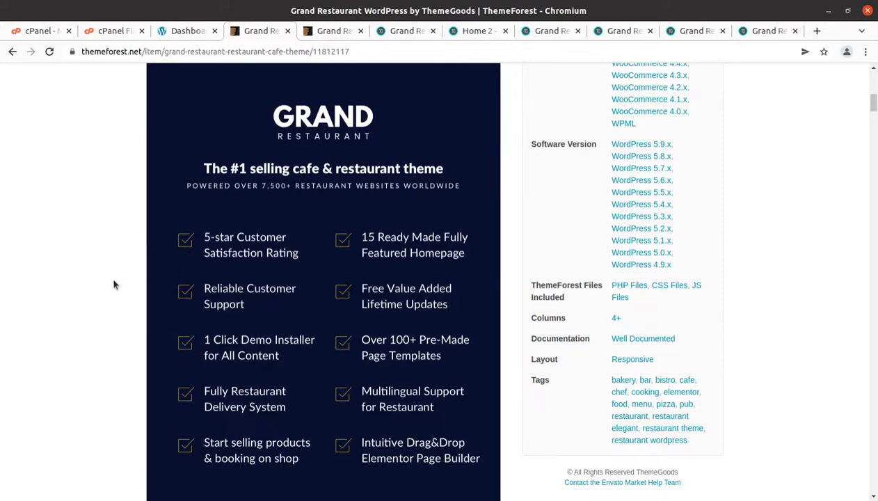
pyautogui.scroll(-10, 115, 284)
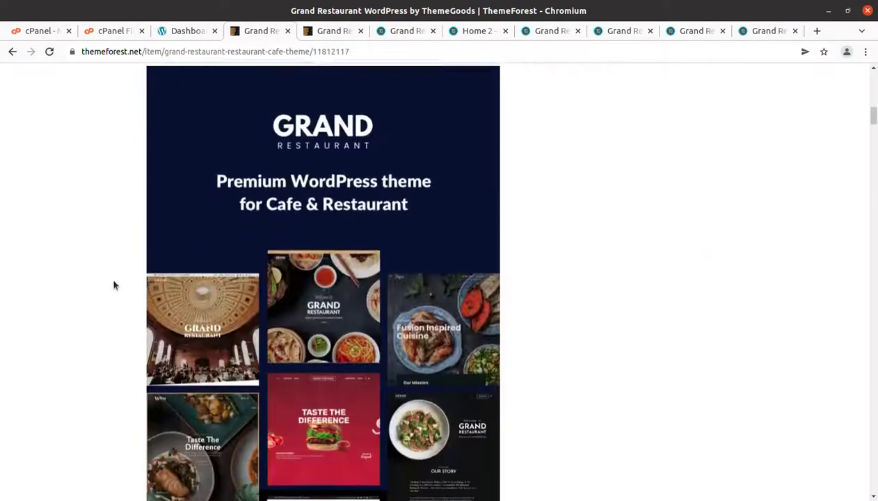
pyautogui.scroll(-10, 115, 285)
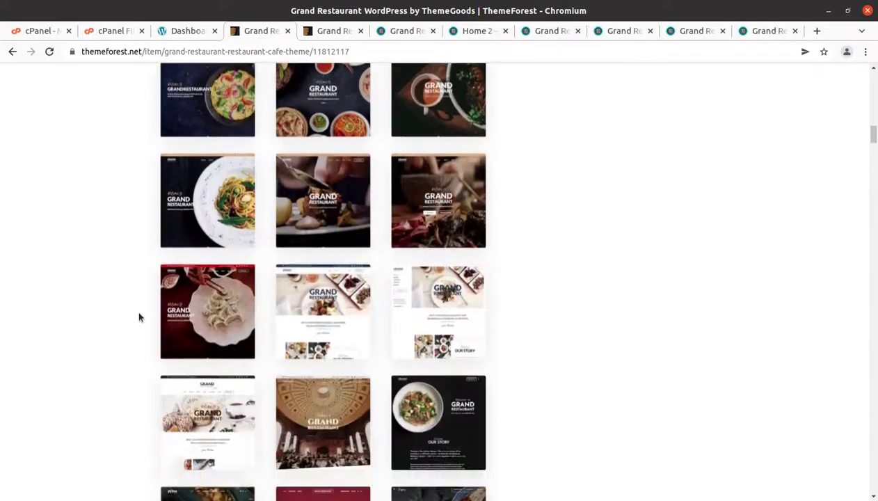
pyautogui.scroll(-6, 138, 317)
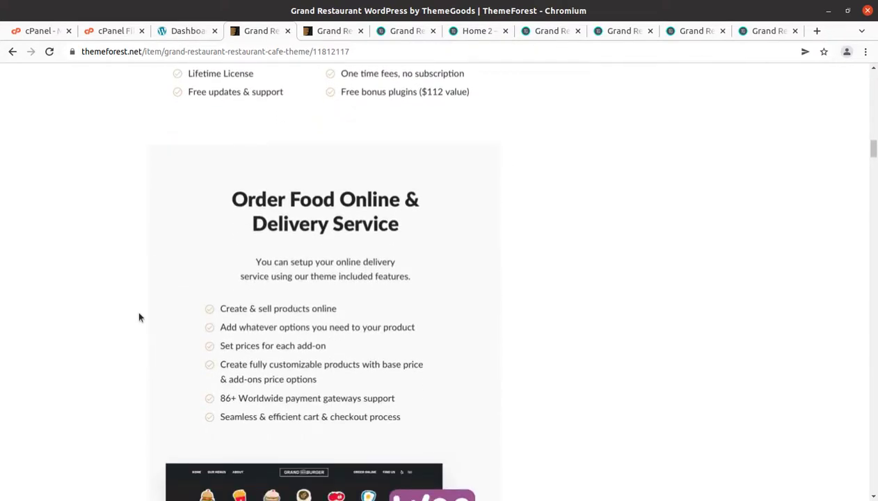
pyautogui.scroll(-4, 139, 317)
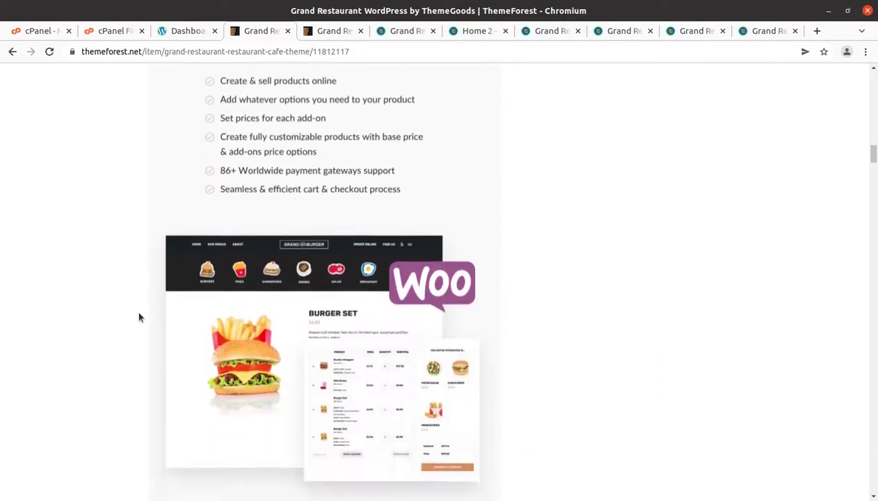
pyautogui.scroll(-4, 139, 318)
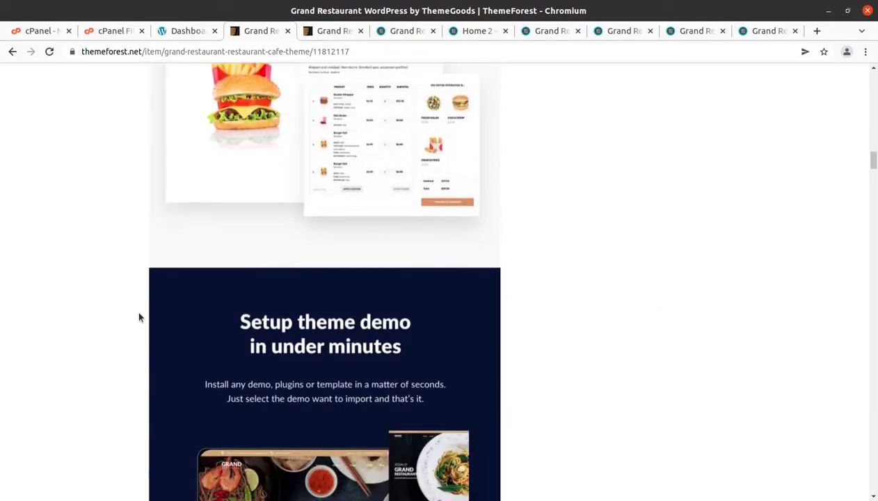
pyautogui.scroll(-2, 139, 317)
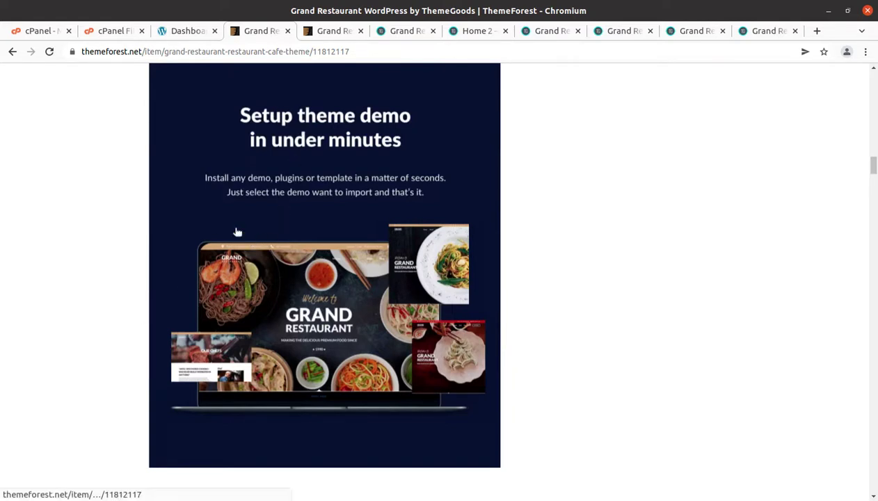
pyautogui.scroll(1, 124, 243)
pyautogui.scroll(7, 123, 243)
# Switch to the WordPress dashboard and review its widgets, including the site's content summary, recent activity and active theme.
pyautogui.click(183, 31)
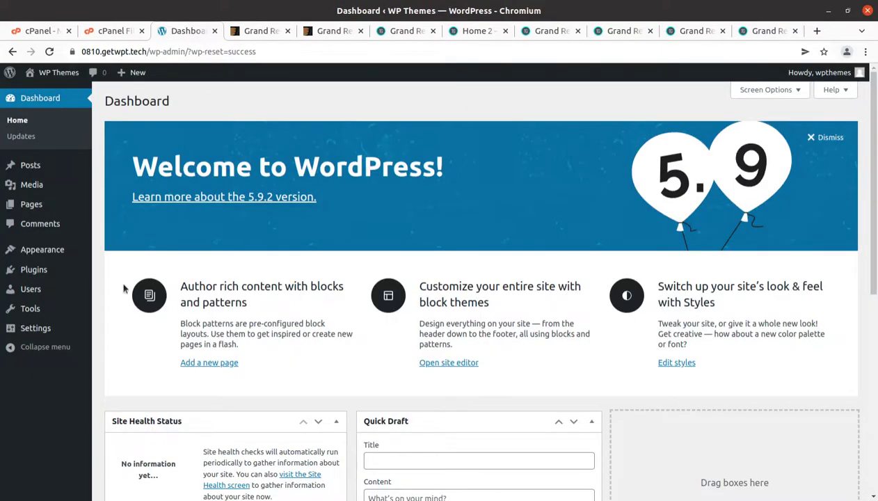
pyautogui.scroll(-3, 113, 352)
pyautogui.scroll(-1, 111, 362)
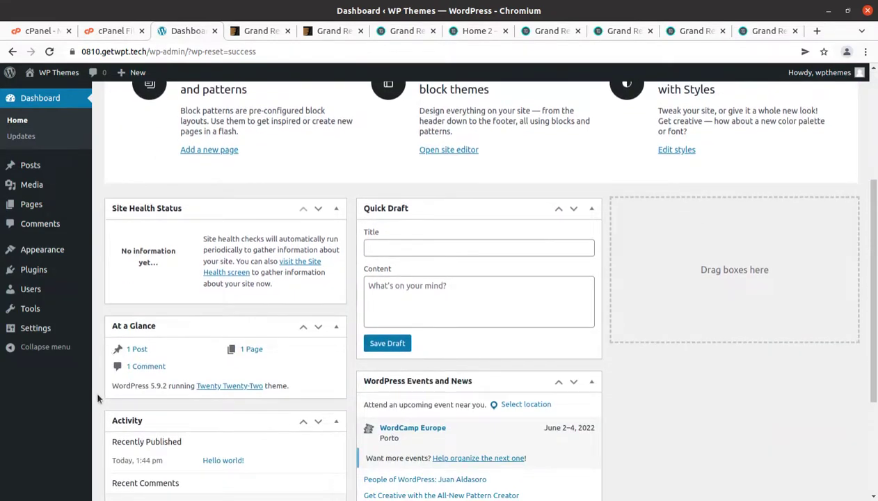
pyautogui.scroll(-3, 98, 398)
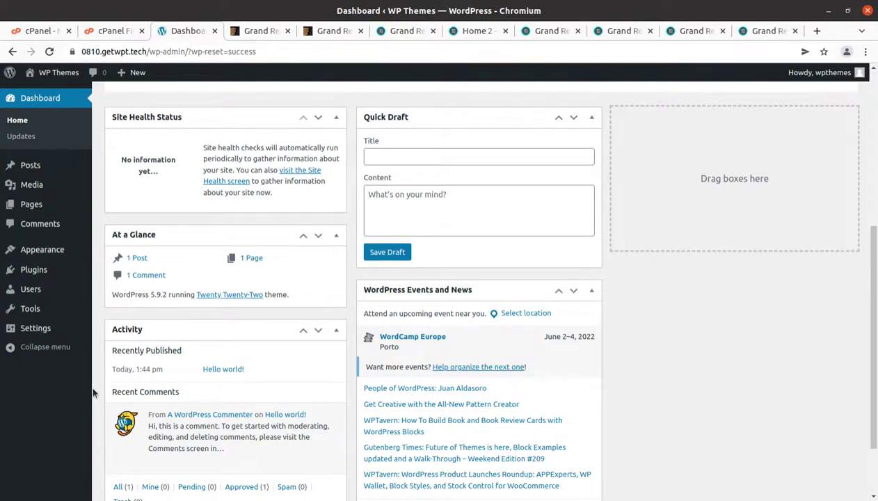
pyautogui.scroll(-3, 93, 393)
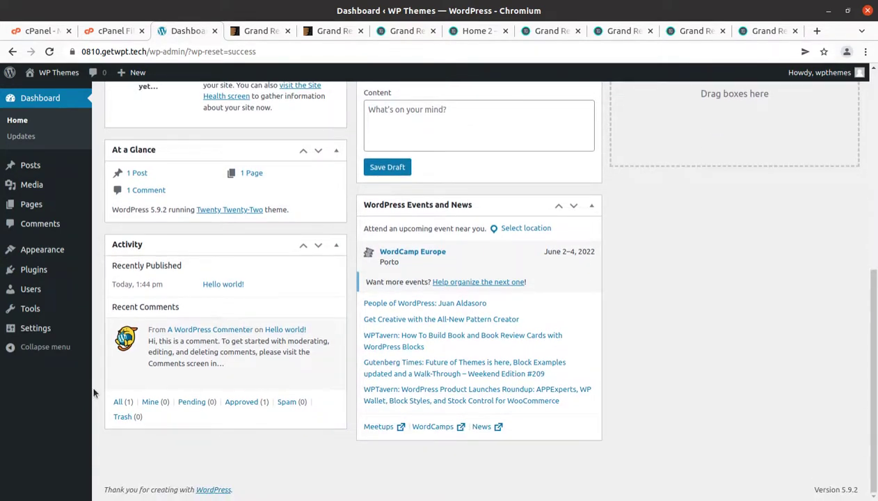
pyautogui.scroll(5, 94, 394)
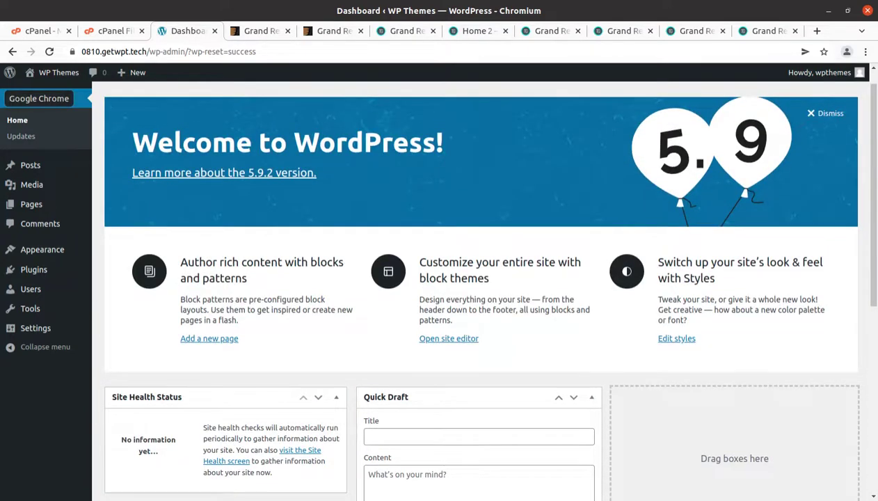
# Switch to the Grandnrestaurant_v6.5.3 download folder, examine the manual folder, read-me, changelog, child and installable zip files, and minimise the window.
pyautogui.hotkey('alt', 'Tab')
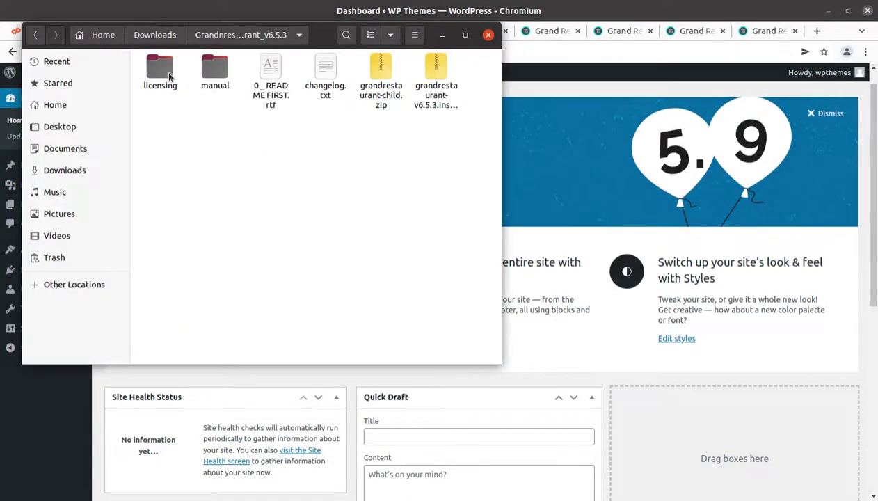
pyautogui.click(160, 75)
pyautogui.doubleClick(215, 68)
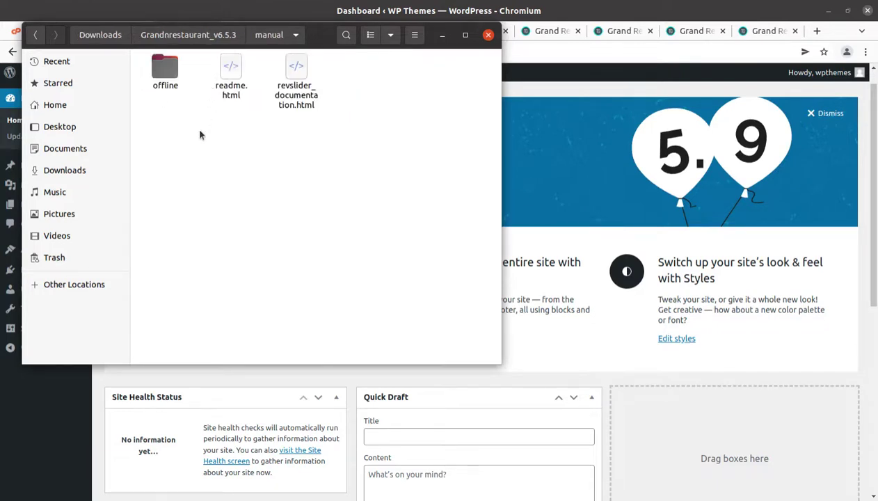
pyautogui.click(189, 39)
pyautogui.click(263, 70)
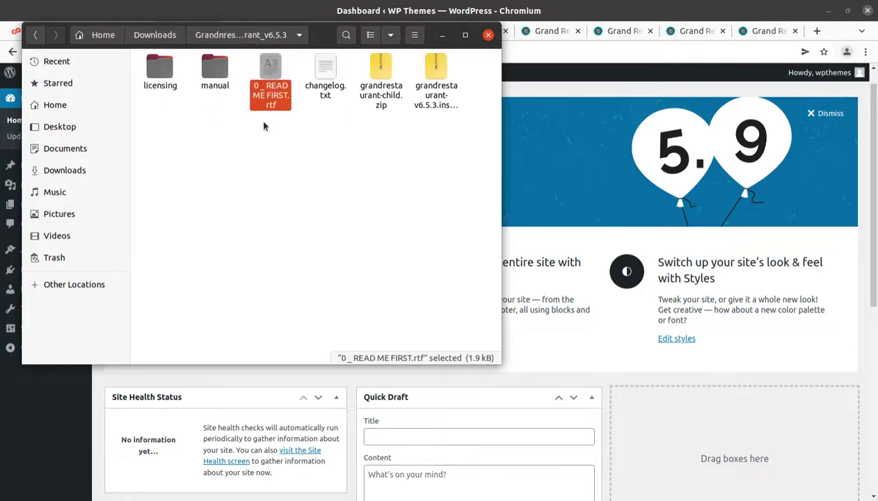
pyautogui.click(326, 76)
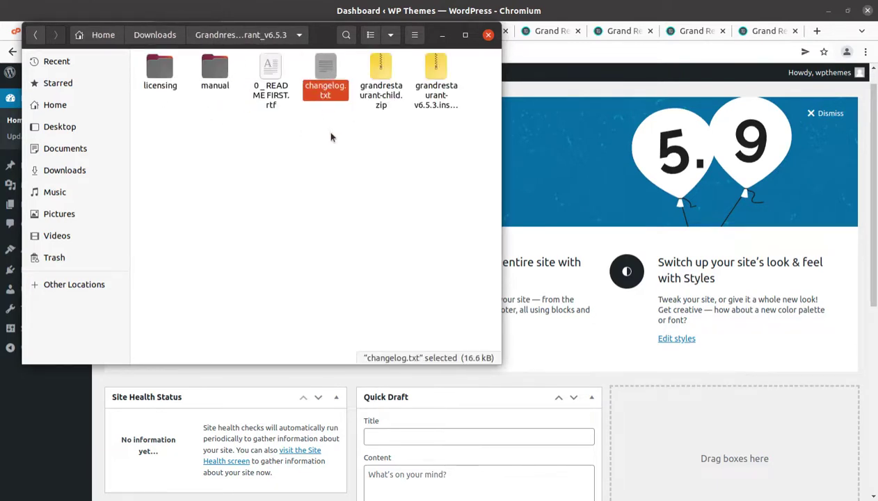
pyautogui.click(322, 167)
pyautogui.click(436, 97)
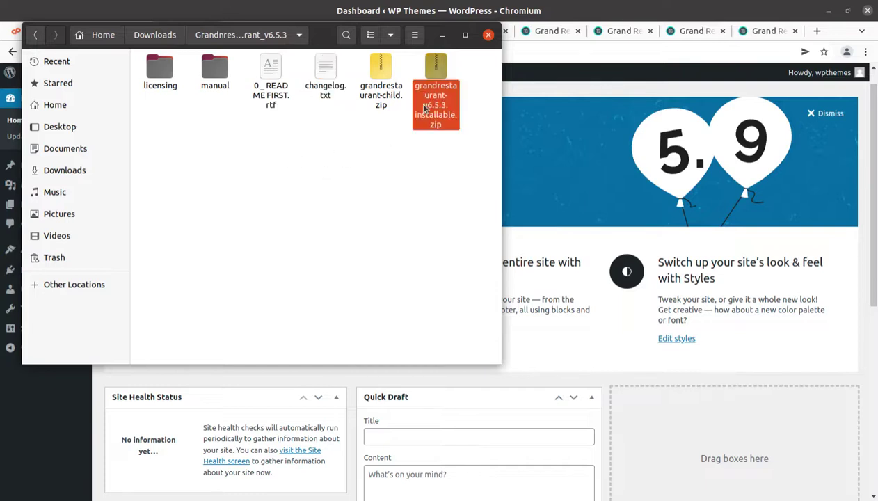
pyautogui.click(382, 107)
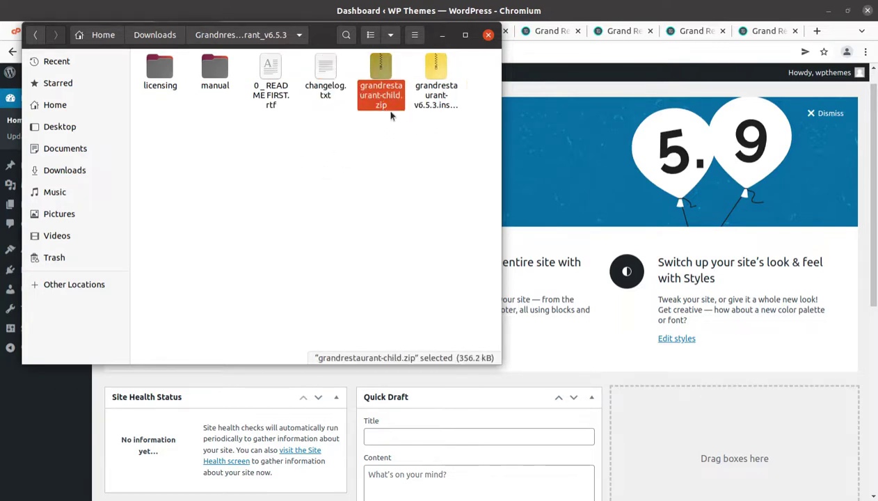
pyautogui.click(435, 111)
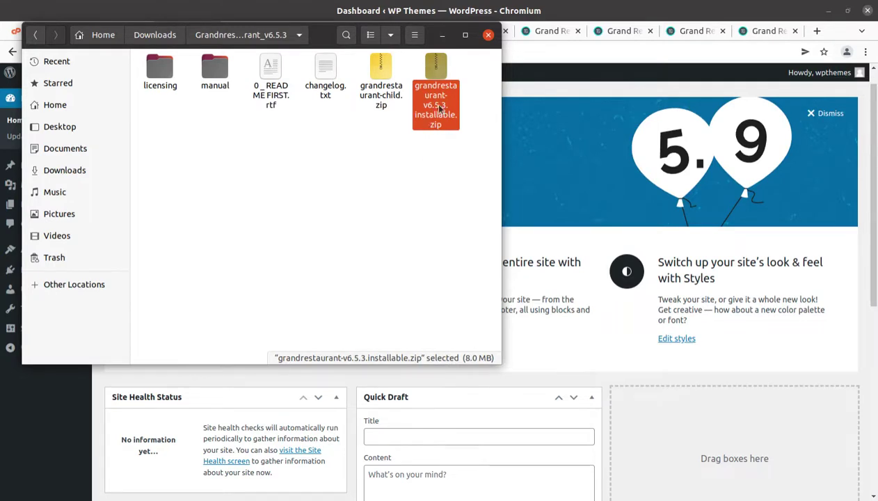
pyautogui.click(441, 39)
# Open the installed WordPress themes and view the details of the active Twenty Twenty-Two theme.
pyautogui.moveTo(62, 251)
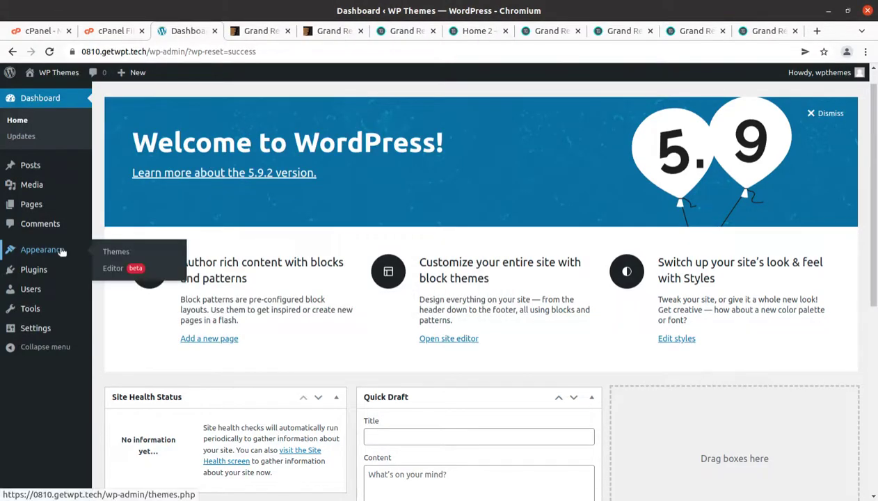
pyautogui.click(114, 253)
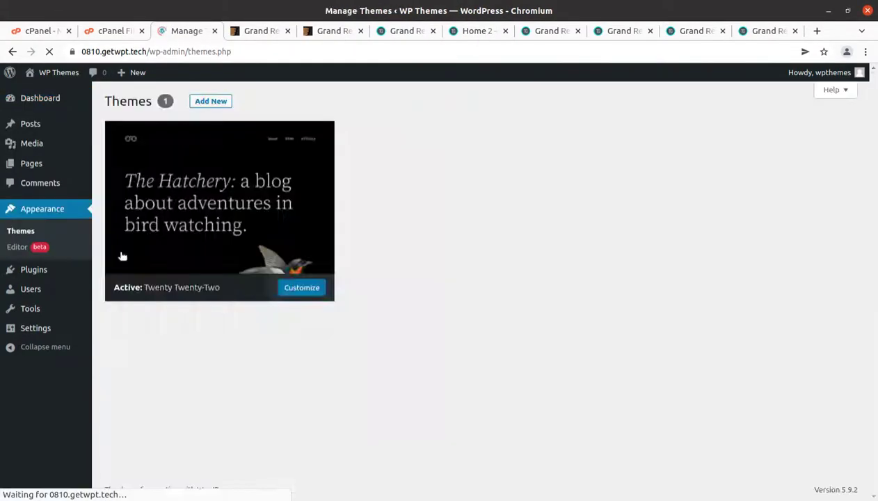
pyautogui.click(122, 256)
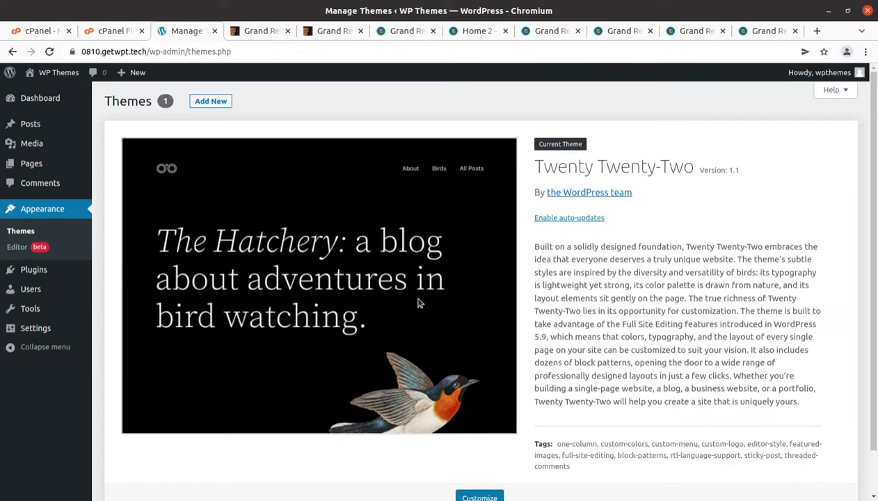
pyautogui.click(215, 105)
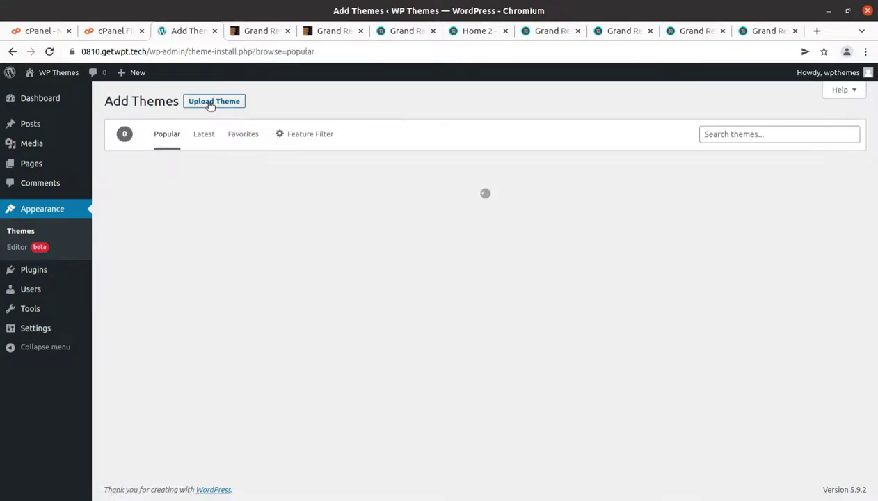
pyautogui.click(210, 103)
pyautogui.click(407, 207)
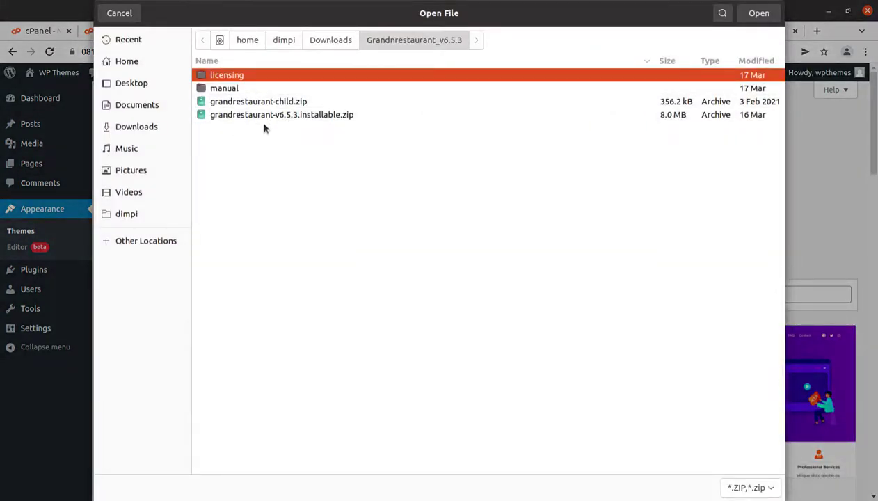
pyautogui.click(266, 116)
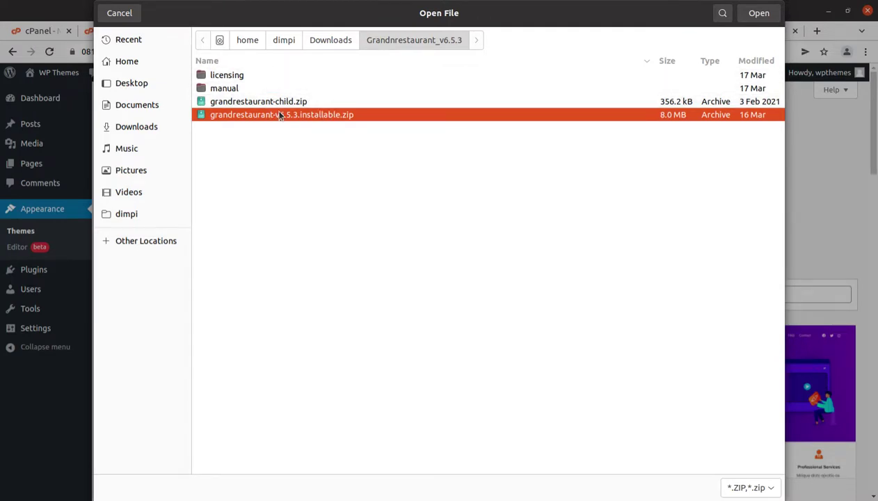
pyautogui.click(119, 13)
# Switch to the cPanel File Manager and open the site's wp-content/themes folder.
pyautogui.click(128, 33)
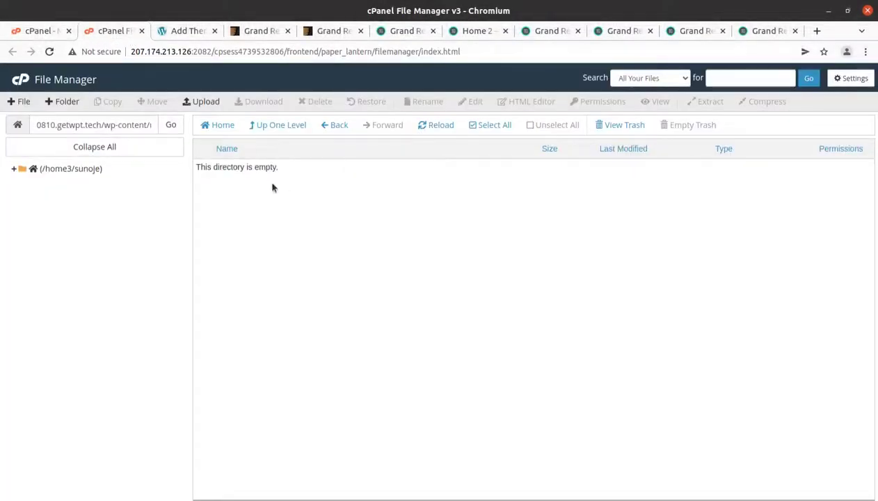
pyautogui.click(293, 130)
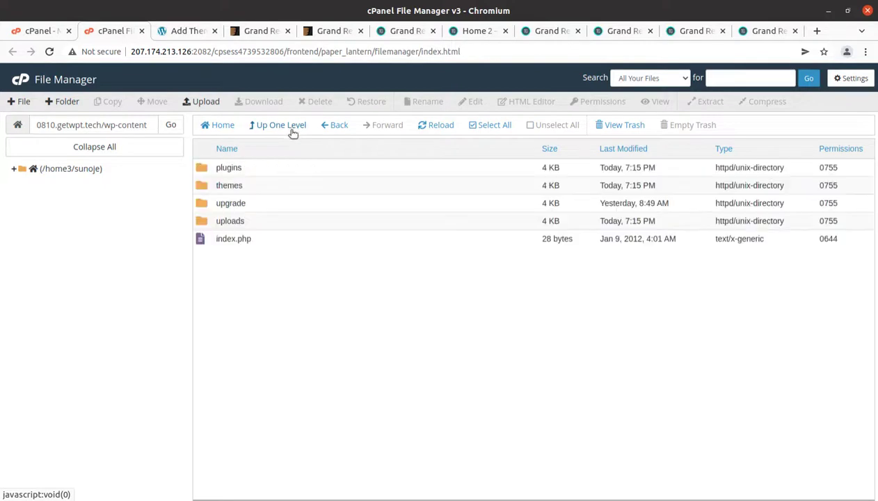
pyautogui.doubleClick(273, 184)
pyautogui.moveTo(106, 124); pyautogui.dragTo(153, 209)
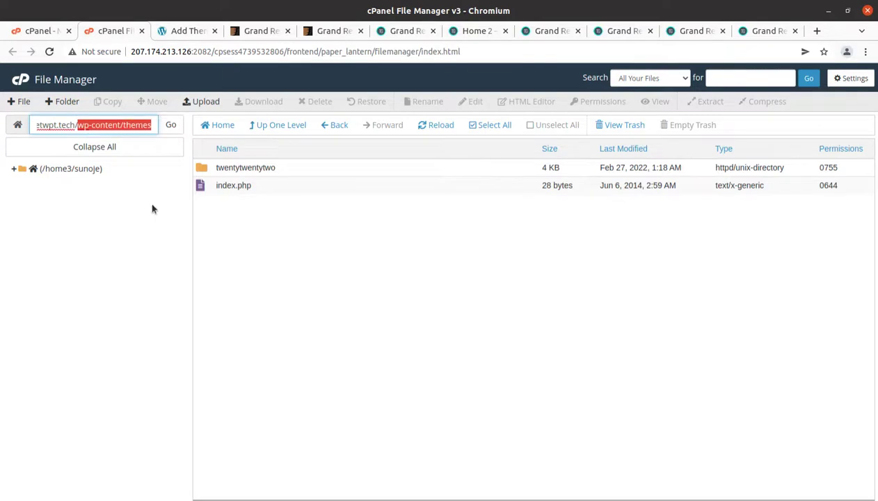
# Upload grandrestaurant-v6.5.3.installable.zip from the Grandnrestaurant_v6.5.3 folder to the wp-content/themes directory.
pyautogui.click(211, 106)
pyautogui.click(431, 263)
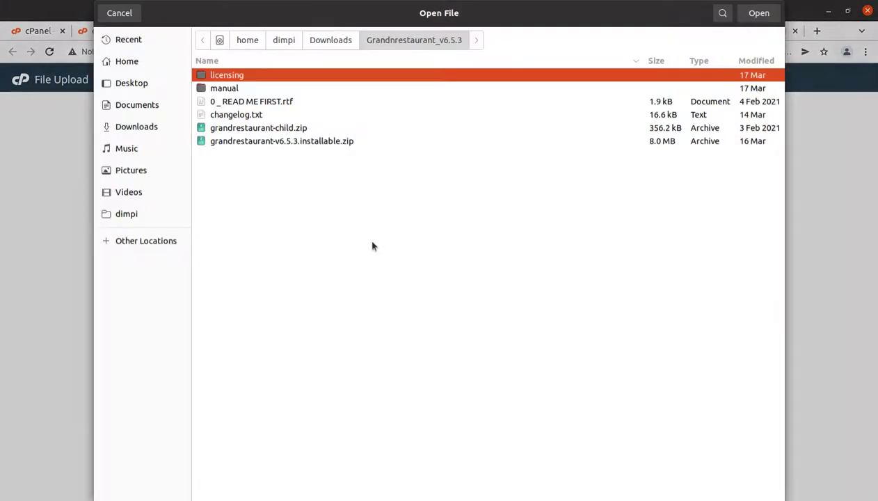
pyautogui.click(279, 141)
pyautogui.click(758, 14)
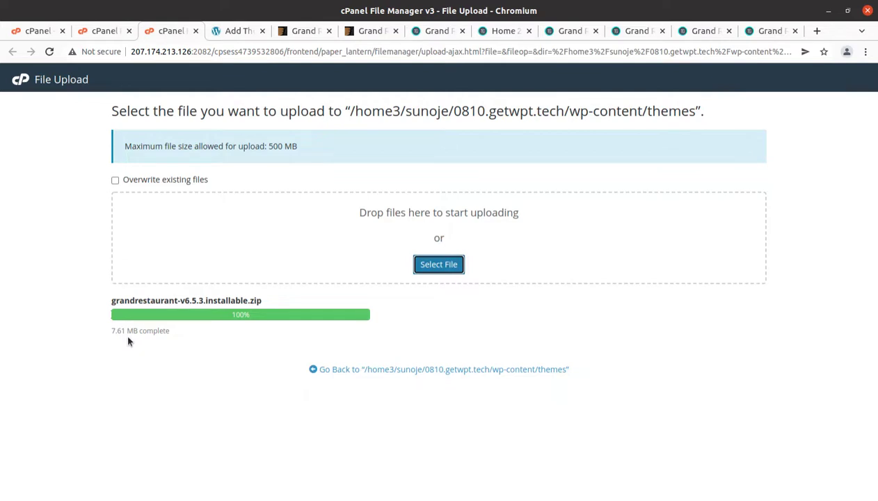
# Extract grandrestaurant-v6.5.3.installable.zip in the themes directory, refresh the listing, and check the contents of the extracted grandrestaurant folder.
pyautogui.click(374, 370)
pyautogui.click(375, 193)
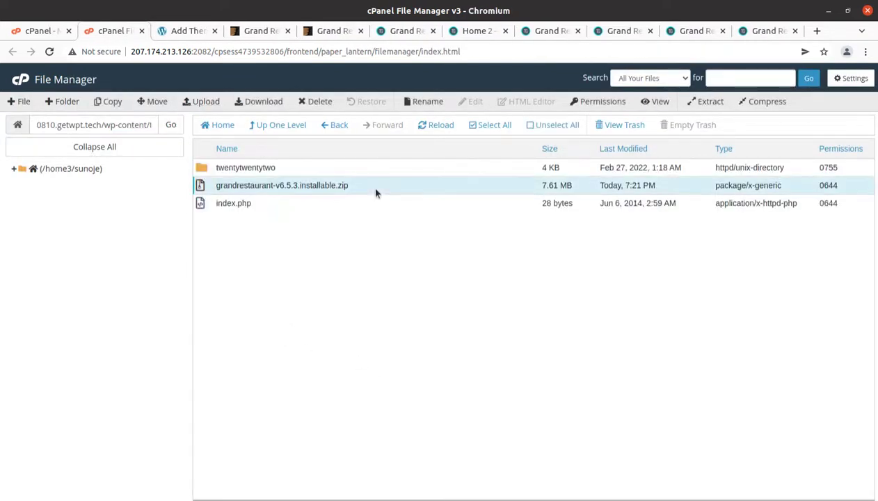
pyautogui.rightClick(375, 192)
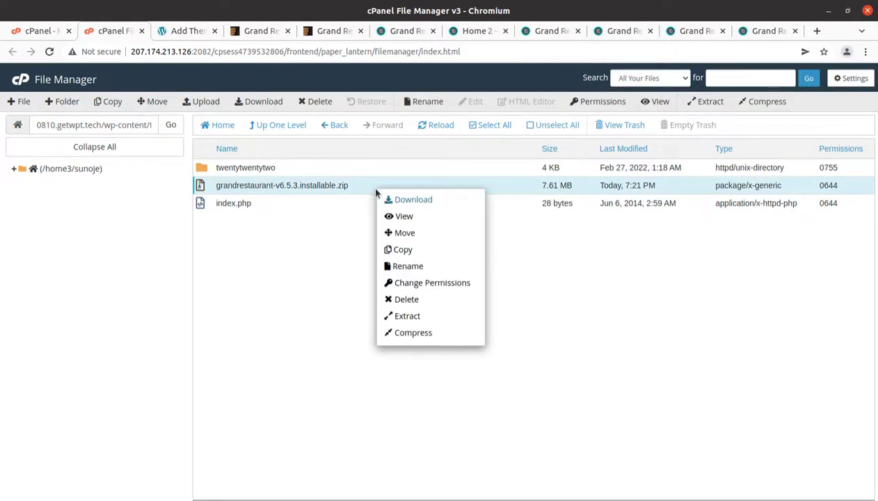
pyautogui.click(405, 316)
pyautogui.click(525, 339)
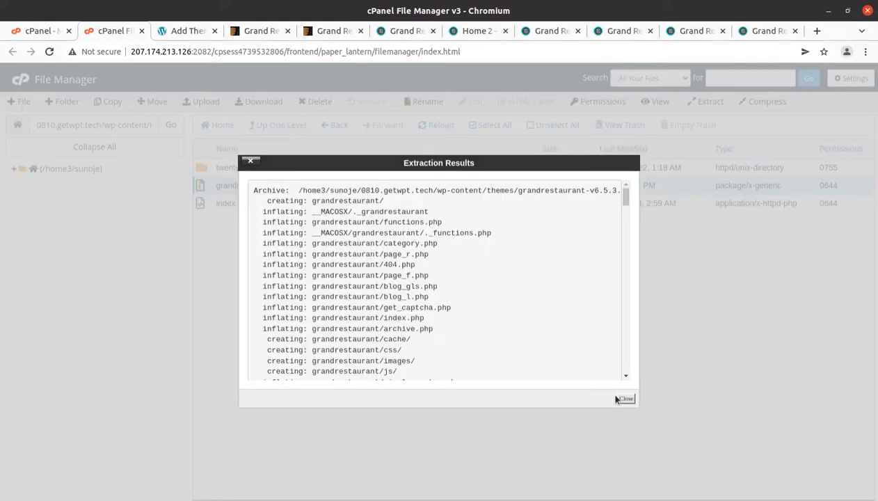
pyautogui.click(625, 398)
pyautogui.click(442, 127)
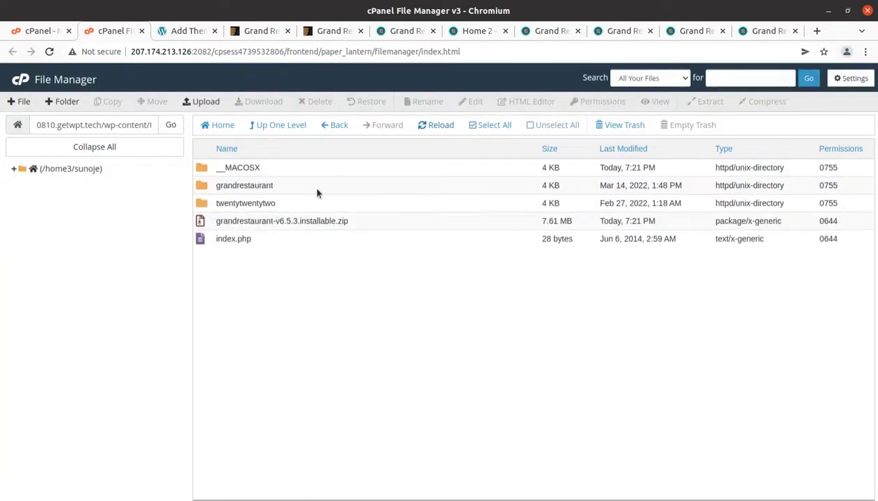
pyautogui.doubleClick(312, 191)
pyautogui.scroll(-3, 295, 213)
pyautogui.scroll(-5, 295, 215)
pyautogui.click(277, 126)
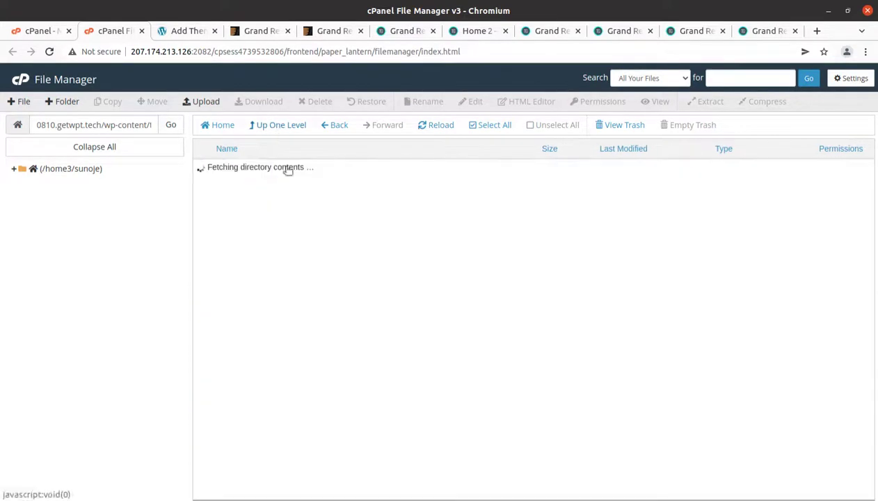
# Permanently delete the __MACOSX folder from the themes directory, skipping the trash.
pyautogui.click(290, 168)
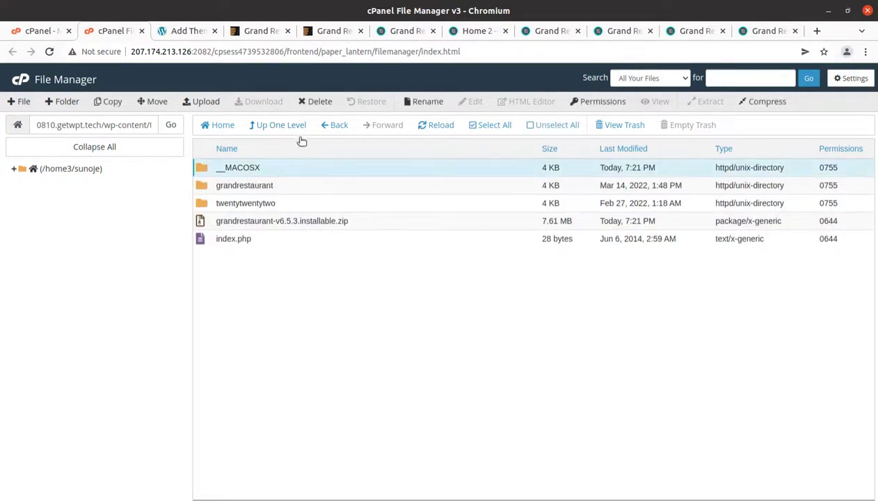
pyautogui.click(315, 102)
pyautogui.click(320, 287)
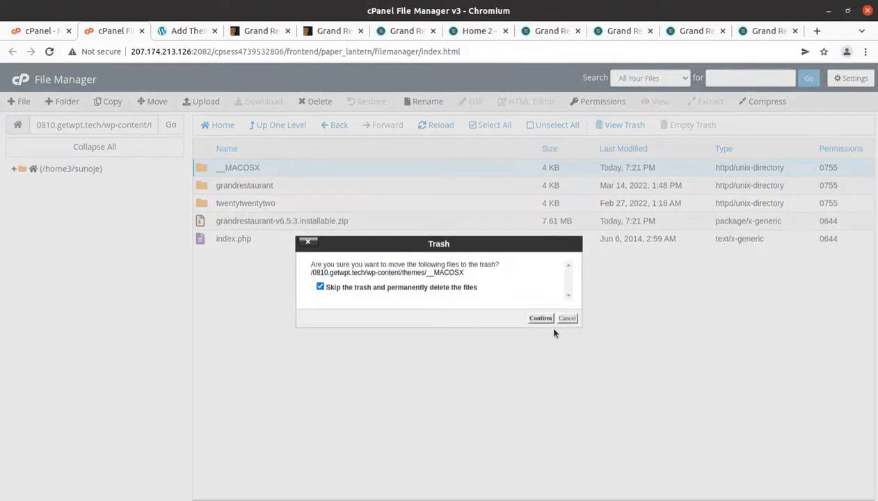
pyautogui.click(532, 319)
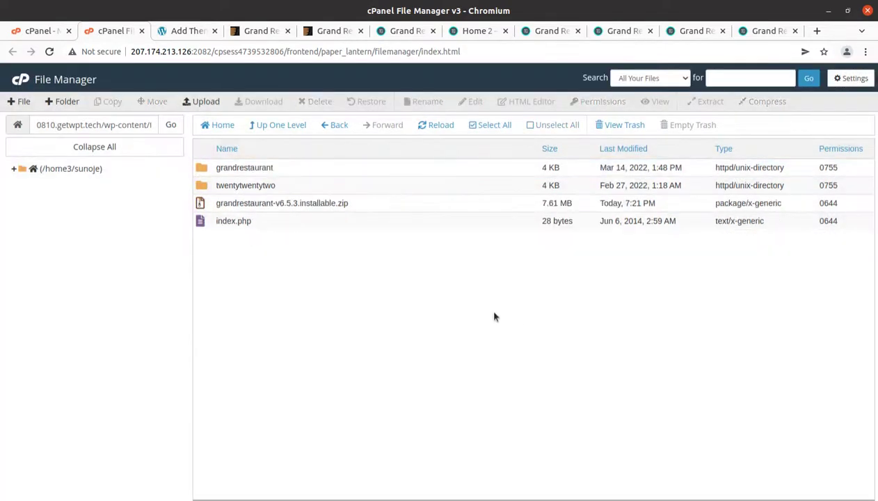
# Permanently delete grandrestaurant-v6.5.3.installable.zip from the themes directory, skipping the trash.
pyautogui.click(364, 206)
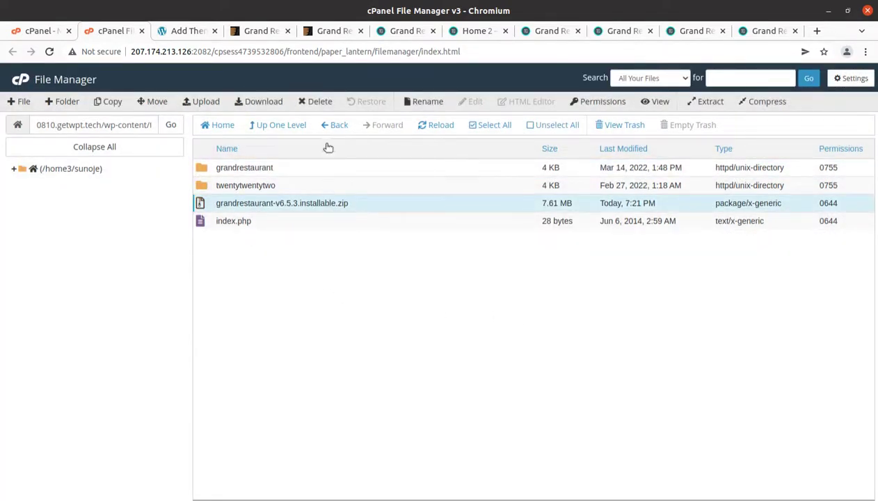
pyautogui.click(312, 103)
pyautogui.click(320, 287)
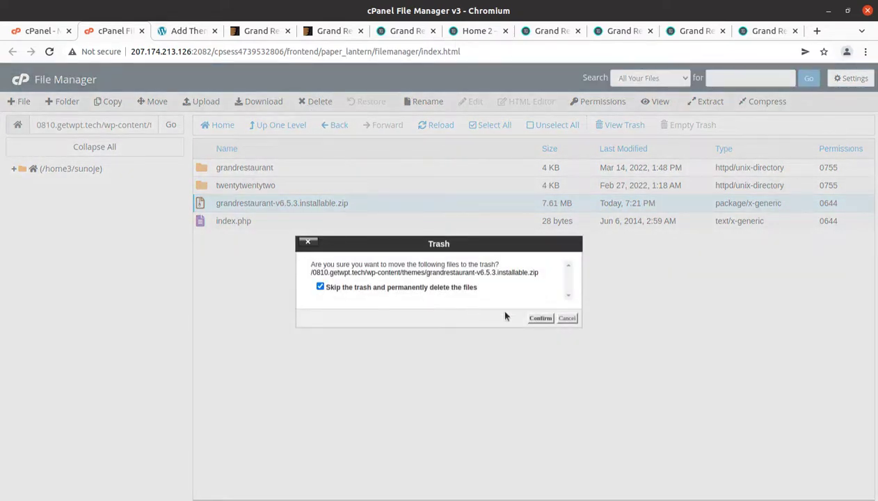
pyautogui.click(547, 319)
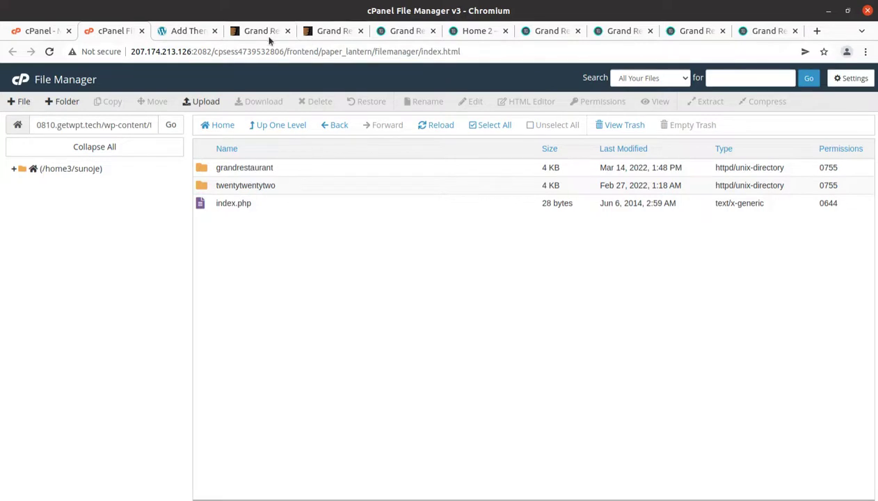
# Switch to the WordPress admin's installed themes, check the Grand Restaurant theme's name and version in its details, and activate it.
pyautogui.click(194, 35)
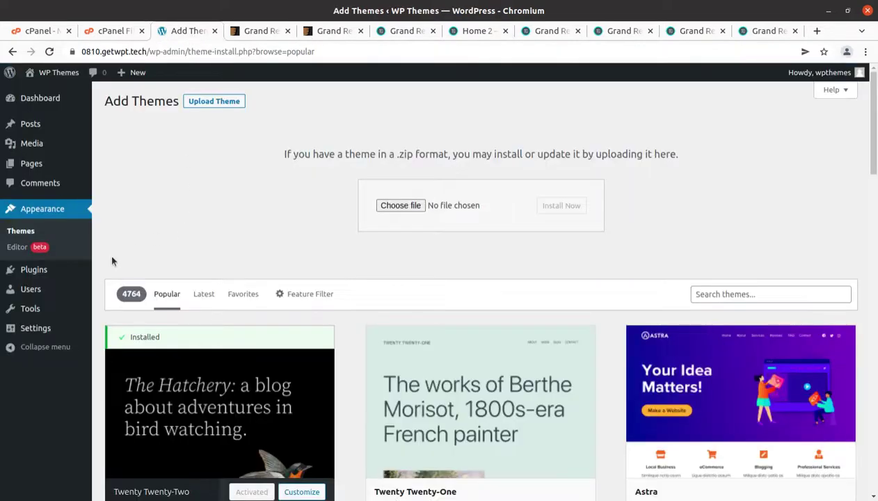
pyautogui.click(15, 232)
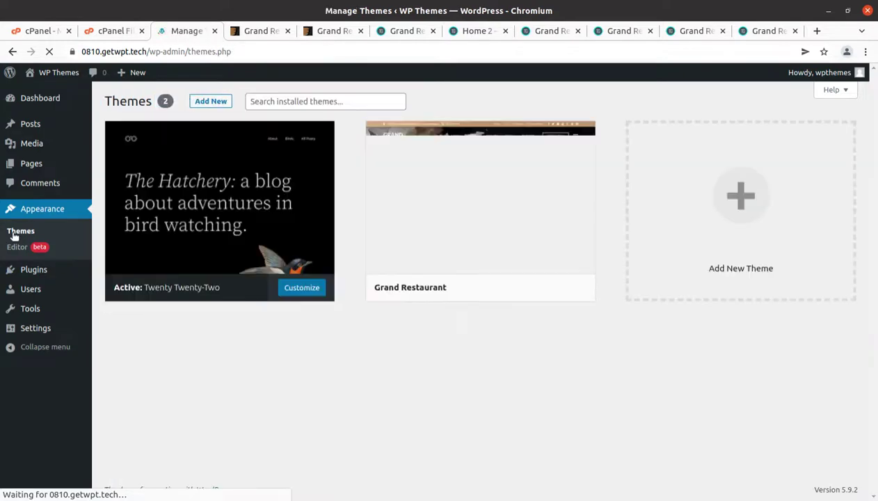
pyautogui.moveTo(468, 207)
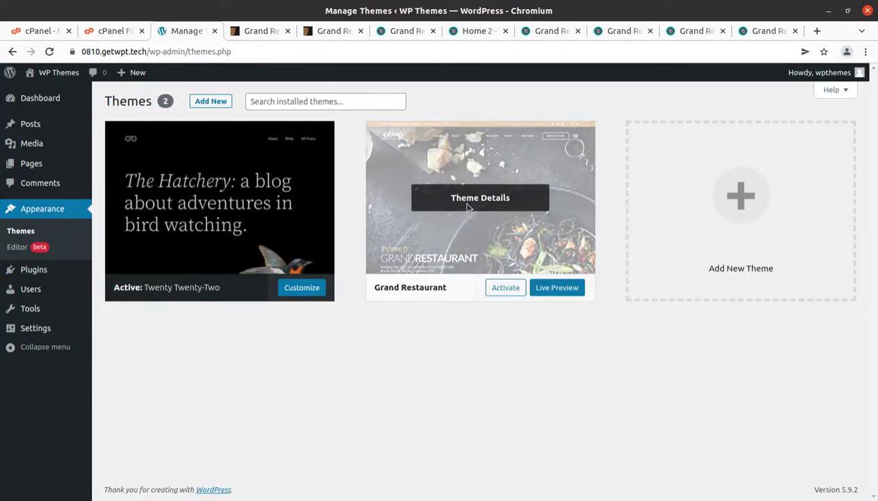
pyautogui.click(468, 205)
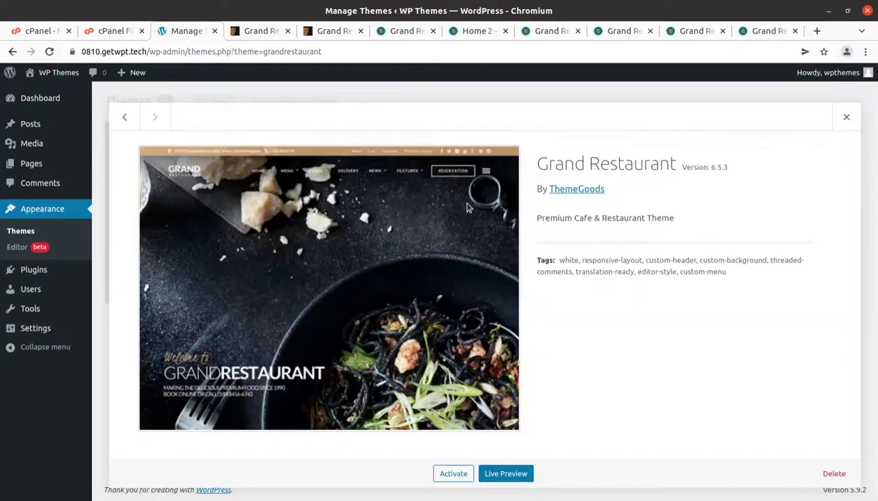
pyautogui.moveTo(530, 164); pyautogui.dragTo(675, 163)
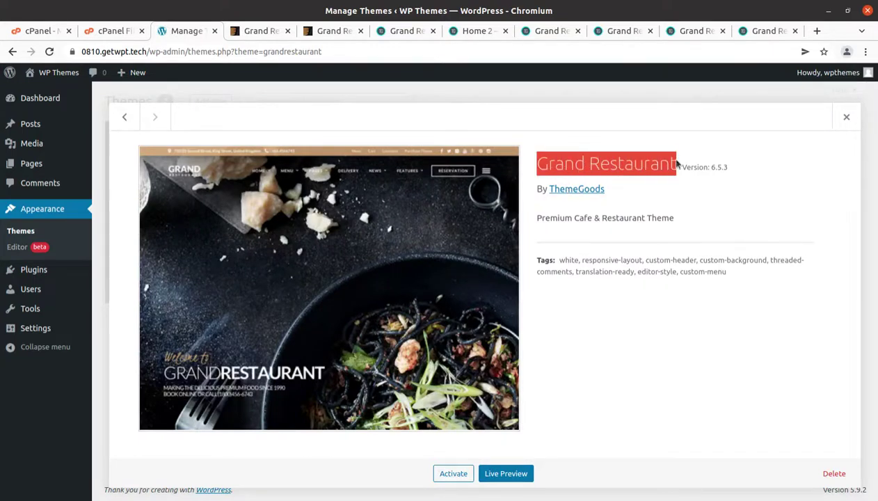
pyautogui.moveTo(728, 167); pyautogui.dragTo(711, 167)
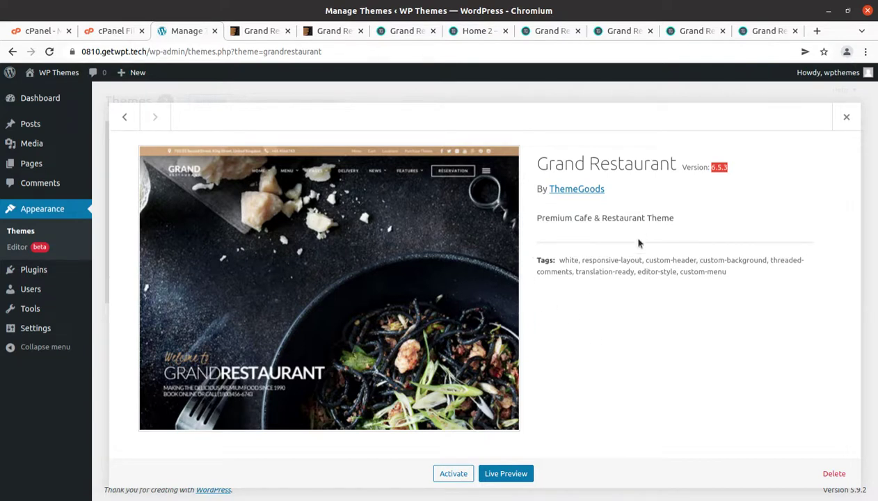
pyautogui.click(460, 479)
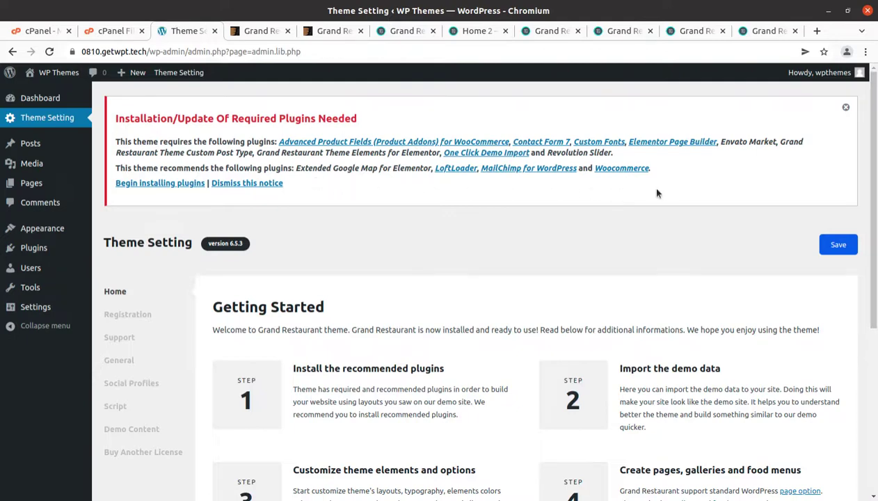
# Review the Getting Started steps in the theme settings and open the installation page for the theme's required plugins.
pyautogui.scroll(-5, 657, 194)
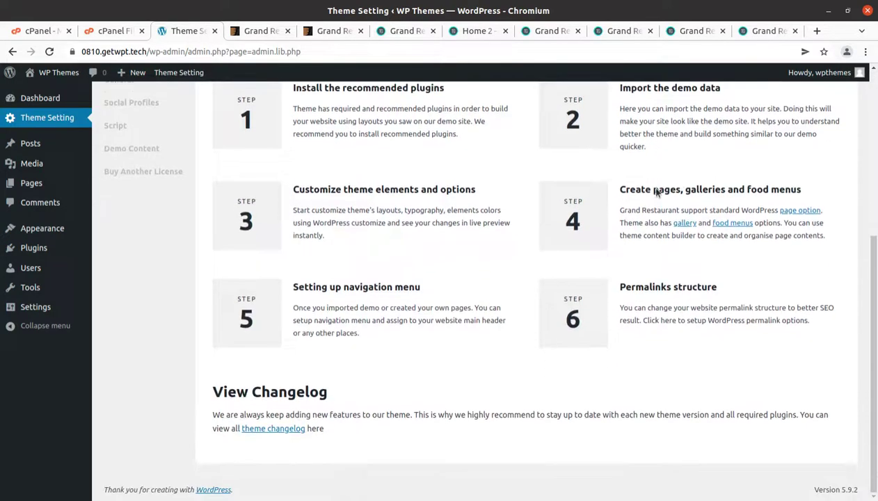
pyautogui.scroll(5, 655, 187)
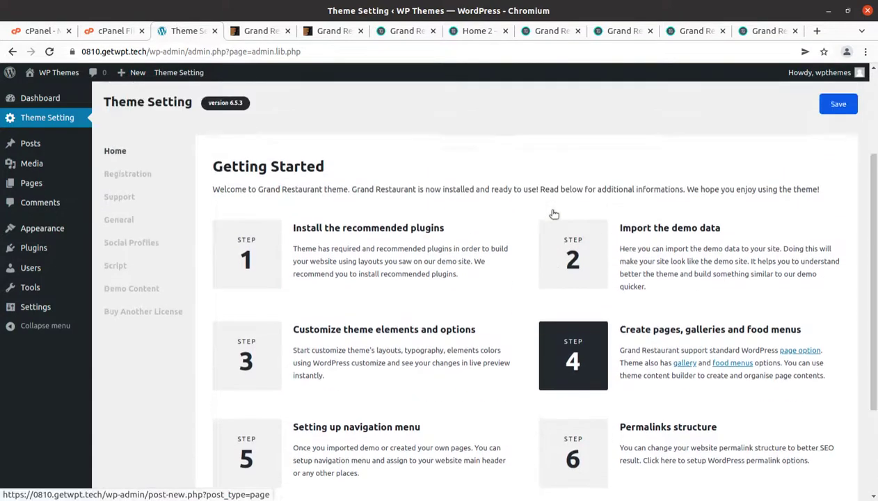
pyautogui.click(160, 177)
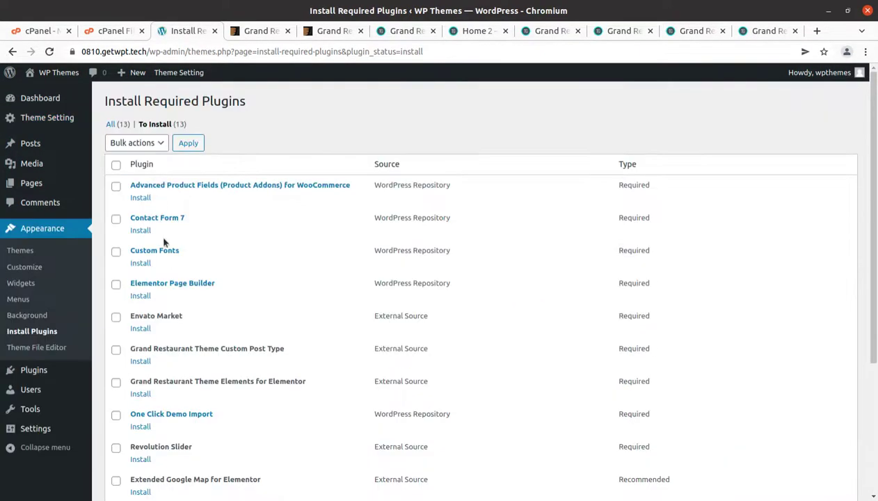
# Examine the list of required and recommended plugins, focusing on Elementor Page Builder, Woocommerce and One Click Demo Import.
pyautogui.scroll(-1, 166, 199)
pyautogui.scroll(-5, 168, 203)
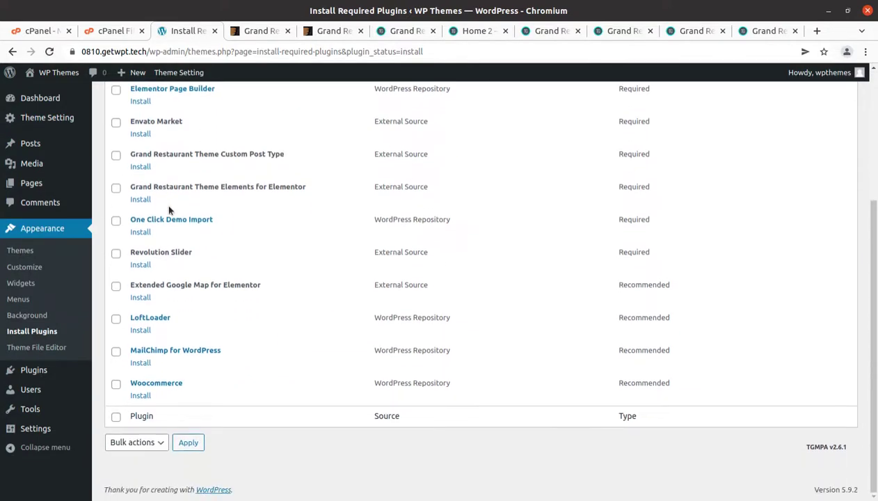
pyautogui.scroll(5, 262, 415)
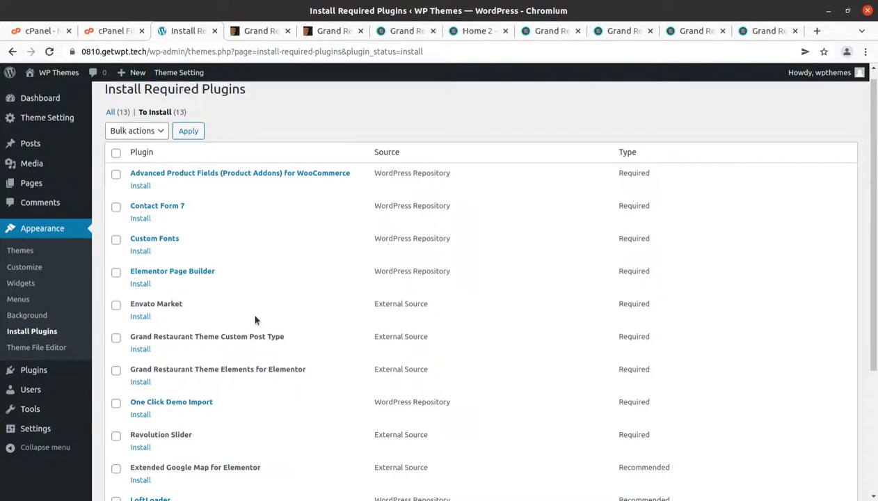
pyautogui.moveTo(205, 271); pyautogui.dragTo(129, 273)
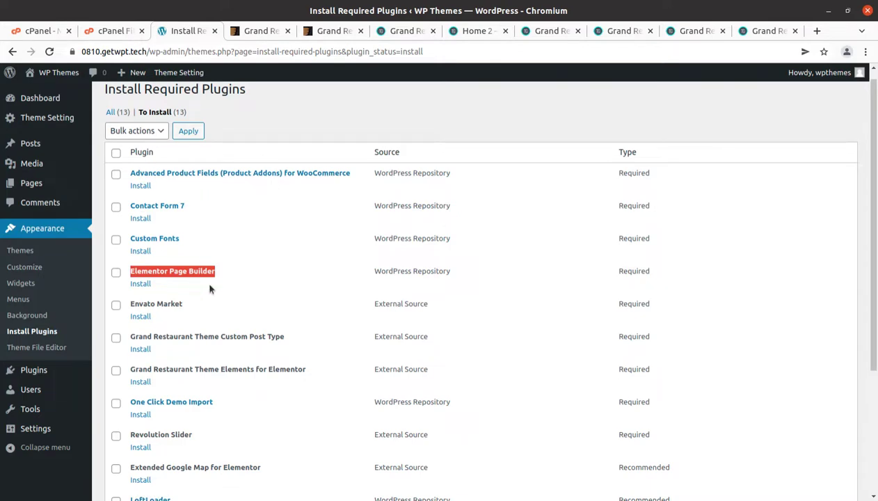
pyautogui.scroll(-5, 208, 285)
pyautogui.moveTo(199, 393); pyautogui.dragTo(132, 382)
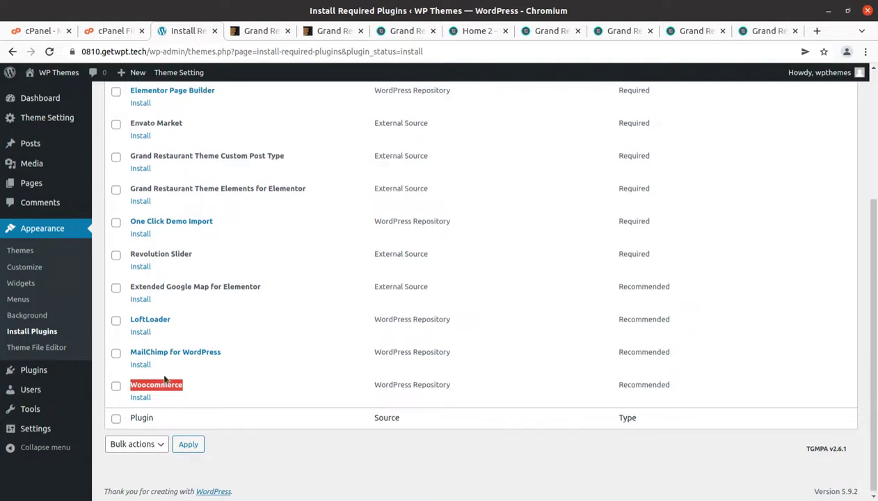
pyautogui.scroll(3, 256, 146)
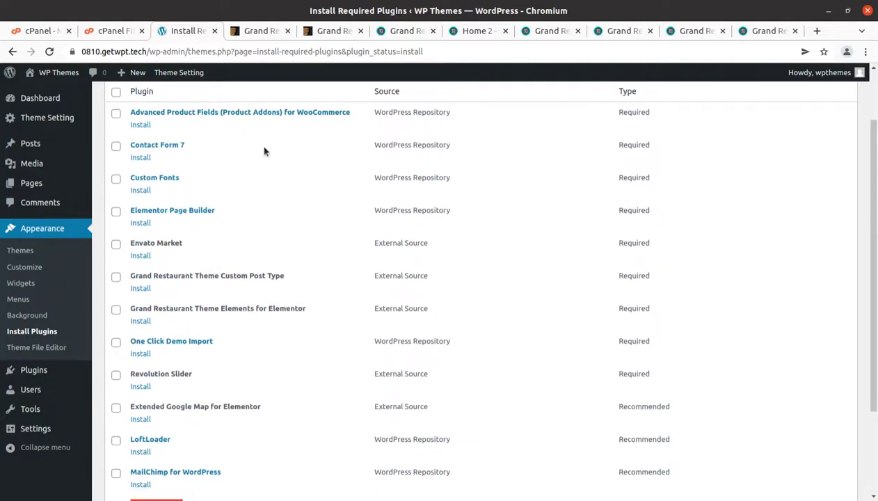
pyautogui.moveTo(230, 341); pyautogui.dragTo(130, 341)
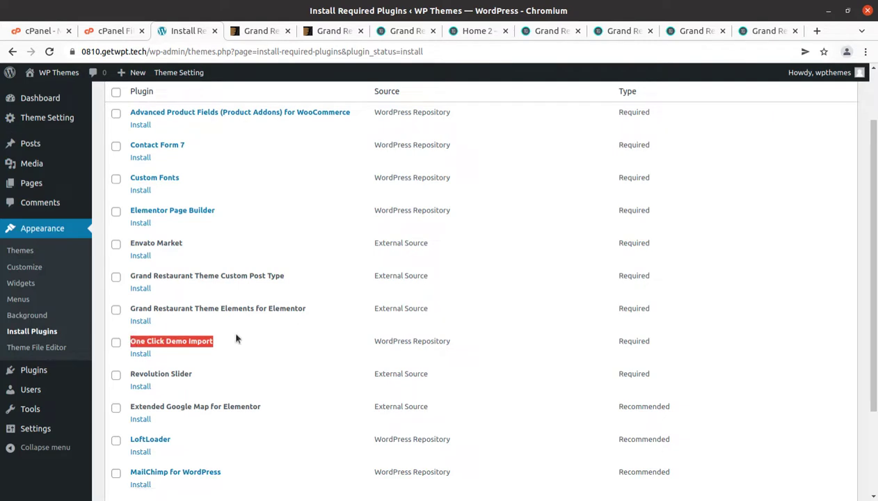
# Examine the Grand Restaurant custom post type and Elementor elements plugins, Revolution Slider, Extended Google Map for Elementor and the remaining recommended plugins.
pyautogui.moveTo(333, 317); pyautogui.dragTo(186, 292)
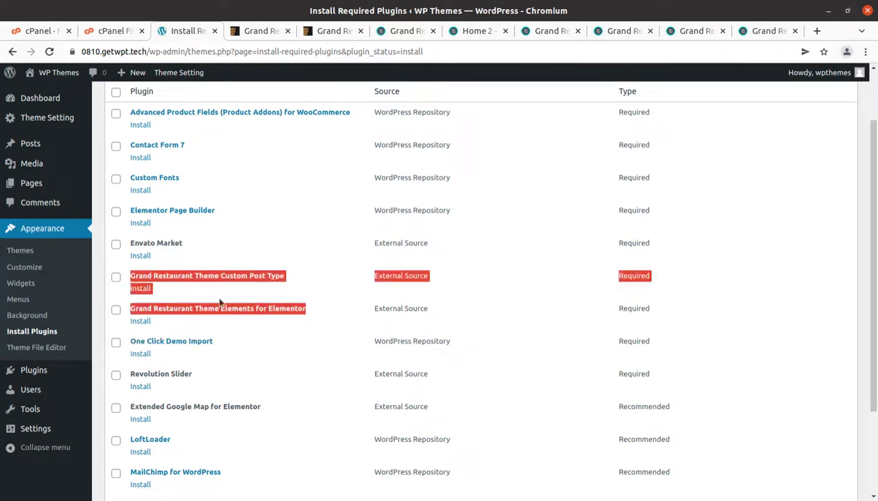
pyautogui.click(321, 350)
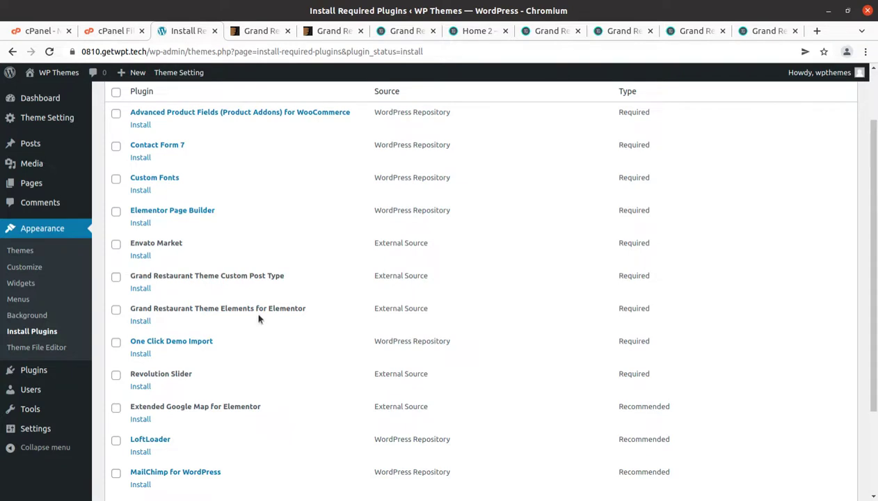
pyautogui.moveTo(317, 310); pyautogui.dragTo(120, 277)
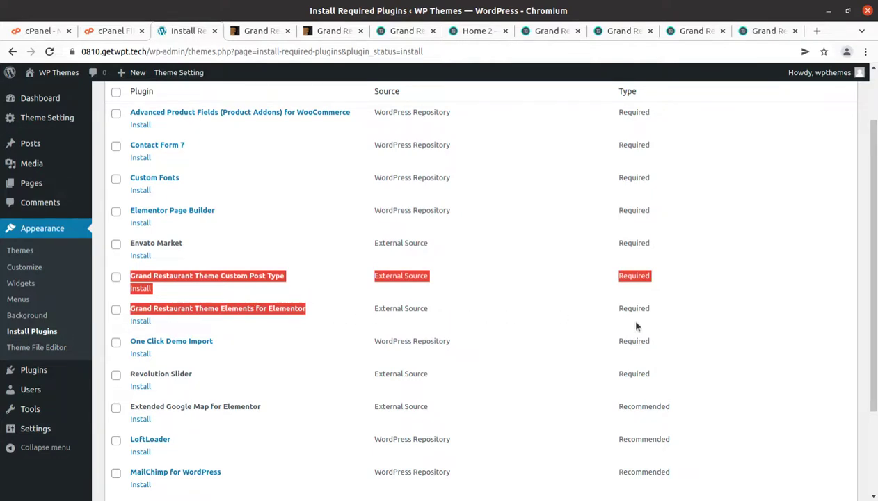
pyautogui.click(654, 318)
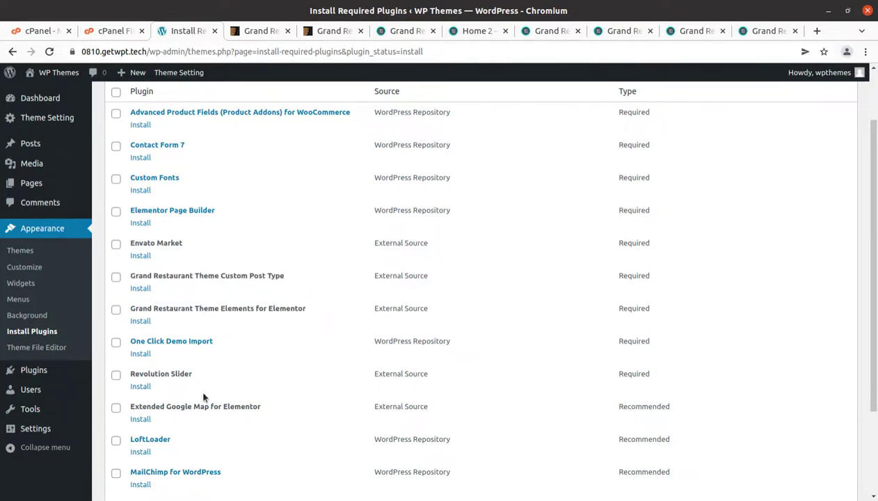
pyautogui.scroll(-1, 202, 396)
pyautogui.moveTo(194, 314); pyautogui.dragTo(100, 309)
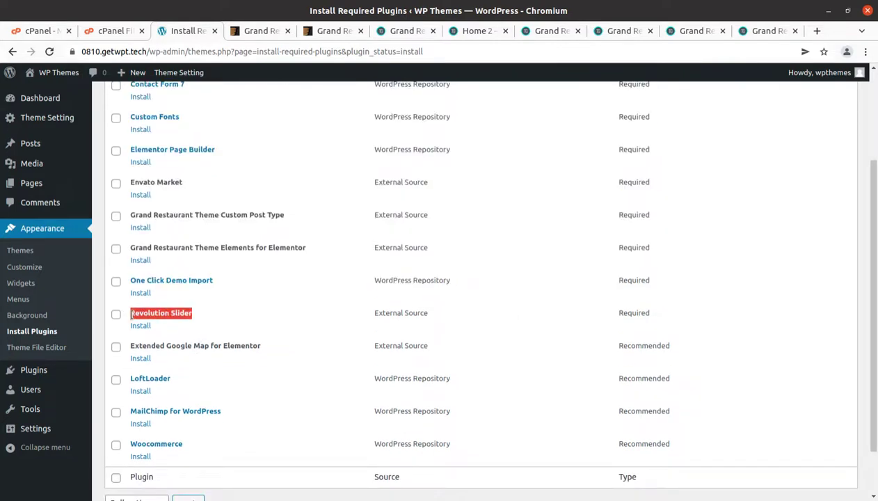
pyautogui.moveTo(259, 346); pyautogui.dragTo(135, 349)
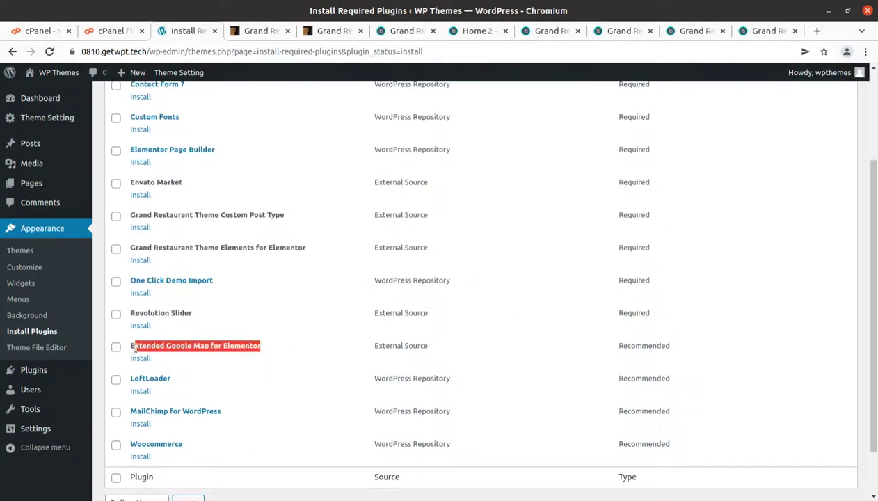
pyautogui.click(222, 377)
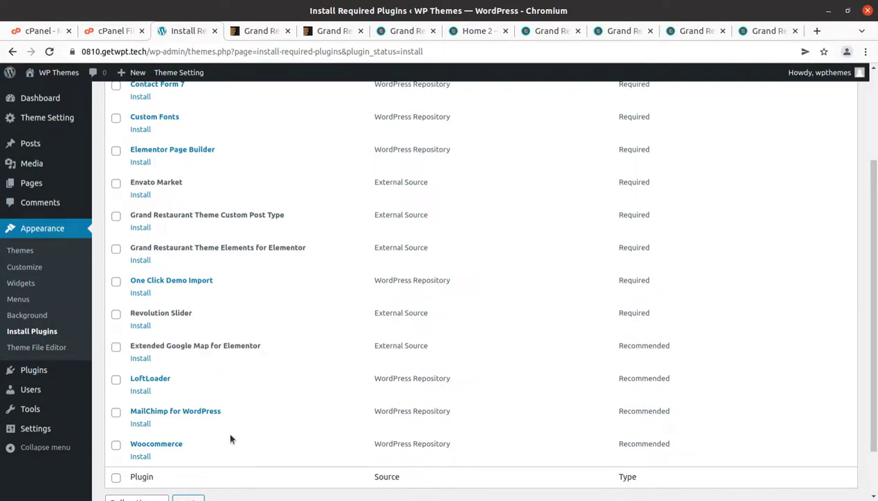
pyautogui.scroll(-2, 223, 431)
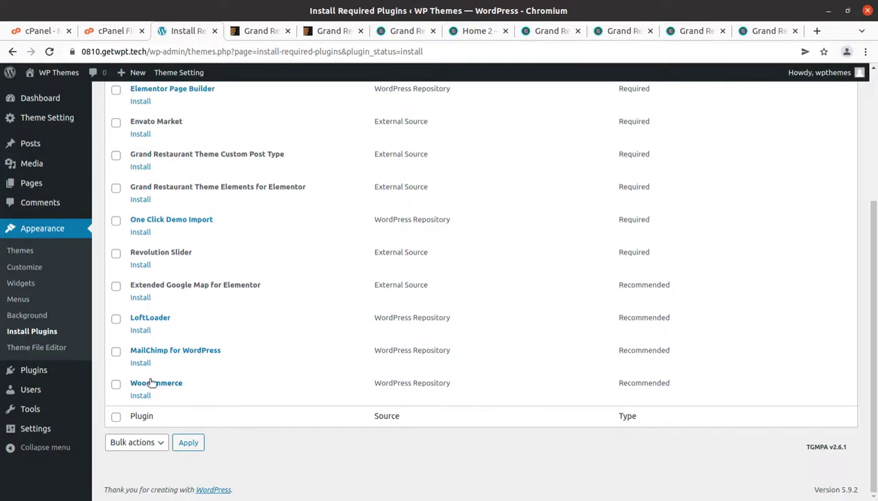
# Select all the required and recommended plugins in the list and run the bulk Install action on them.
pyautogui.scroll(3, 170, 374)
pyautogui.scroll(1, 195, 355)
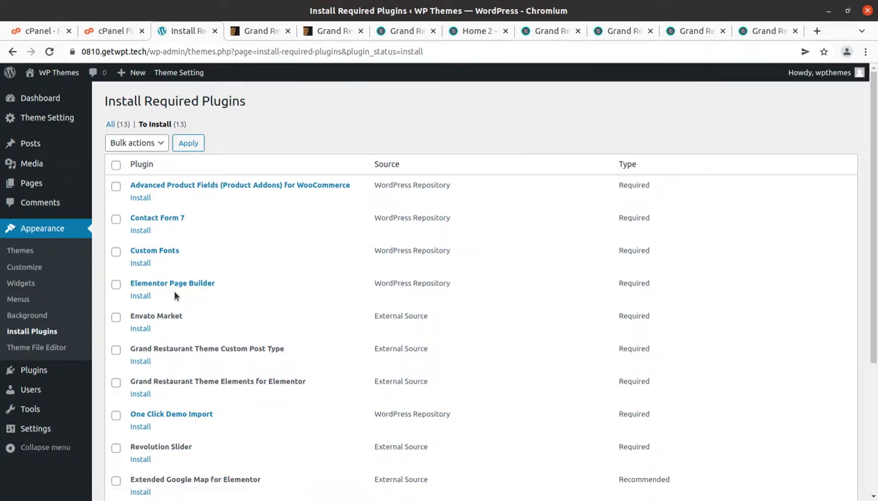
pyautogui.click(116, 164)
pyautogui.click(154, 143)
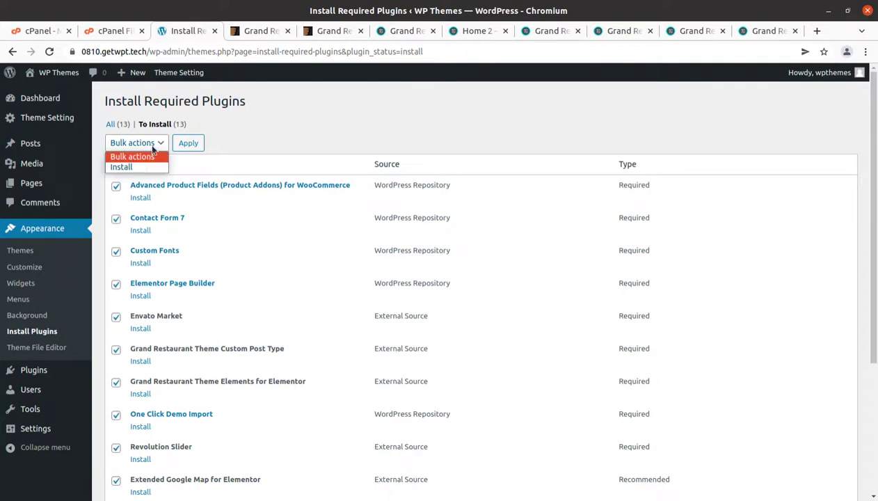
pyautogui.click(142, 168)
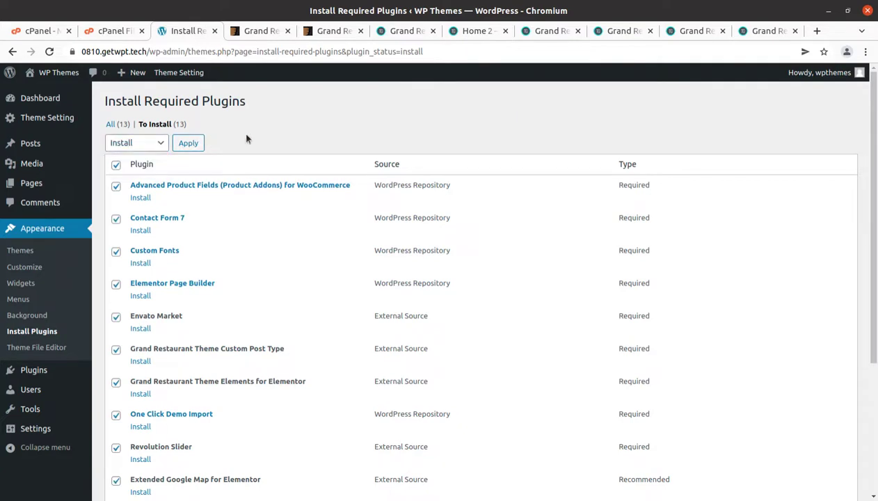
pyautogui.scroll(-5, 476, 322)
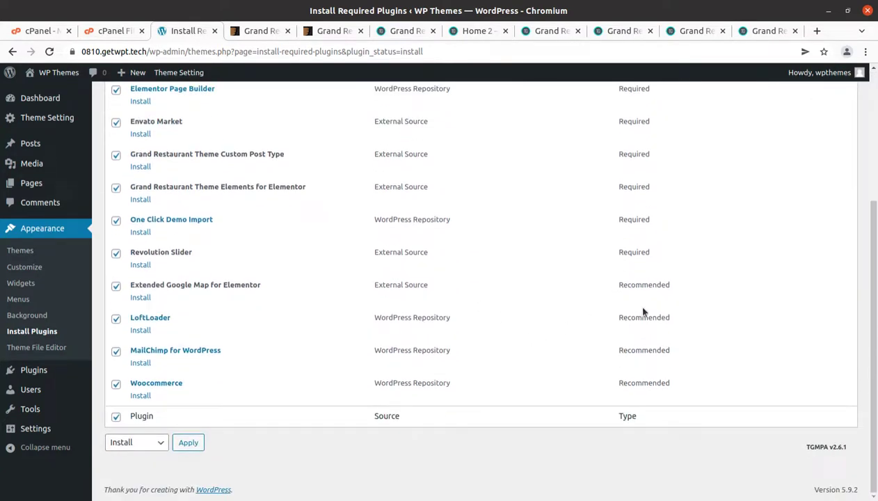
pyautogui.moveTo(610, 294); pyautogui.dragTo(673, 386)
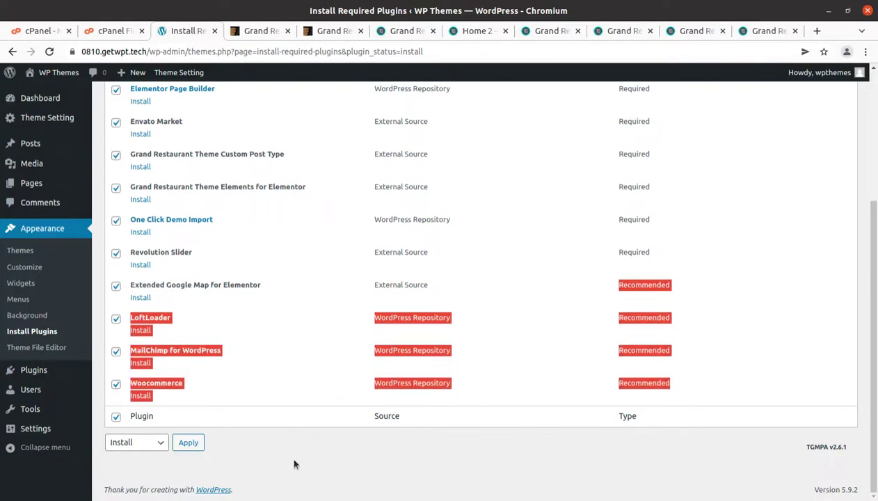
pyautogui.click(260, 384)
pyautogui.scroll(5, 260, 384)
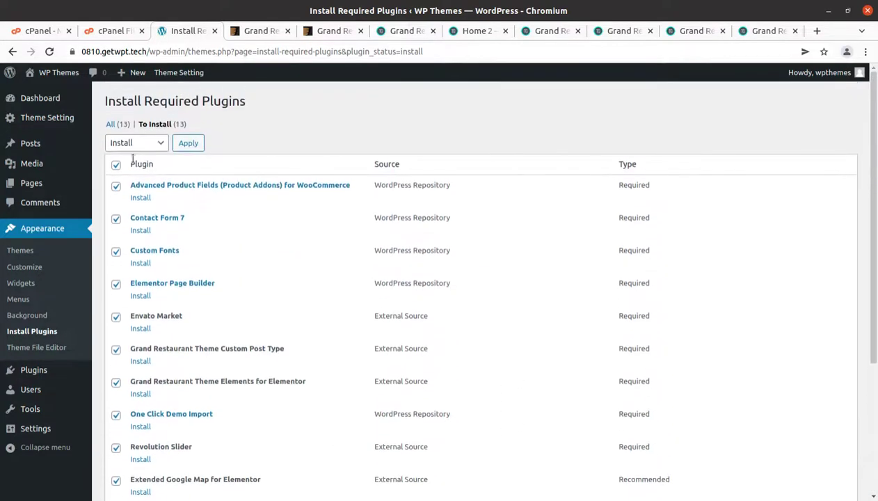
pyautogui.click(185, 144)
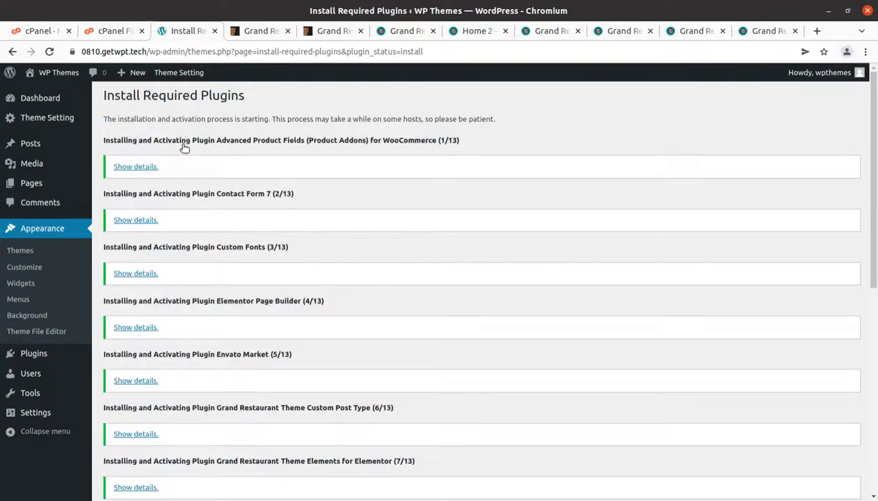
# Review the plugin installation log through to its closing message and return to the dashboard.
pyautogui.scroll(-6, 171, 257)
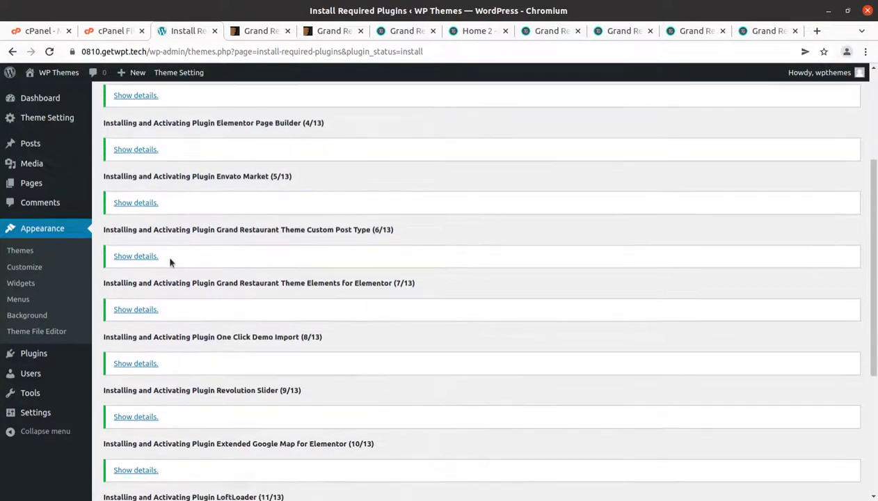
pyautogui.moveTo(106, 419); pyautogui.dragTo(284, 427)
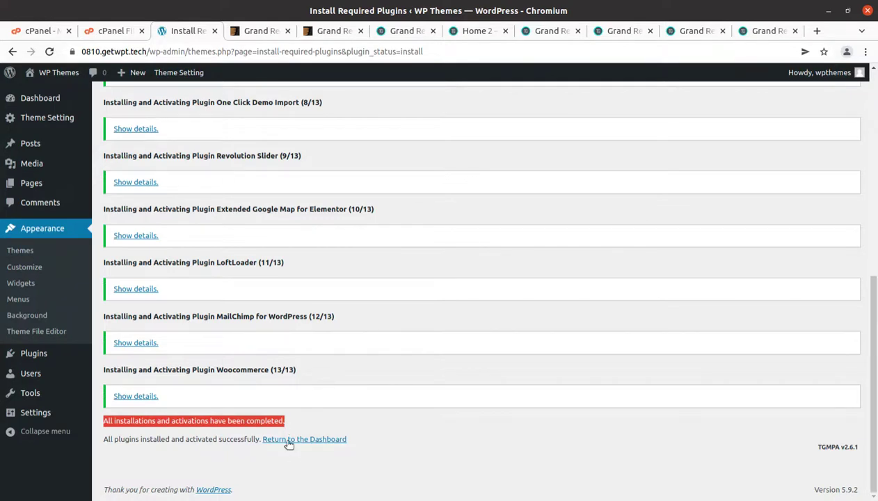
pyautogui.click(287, 441)
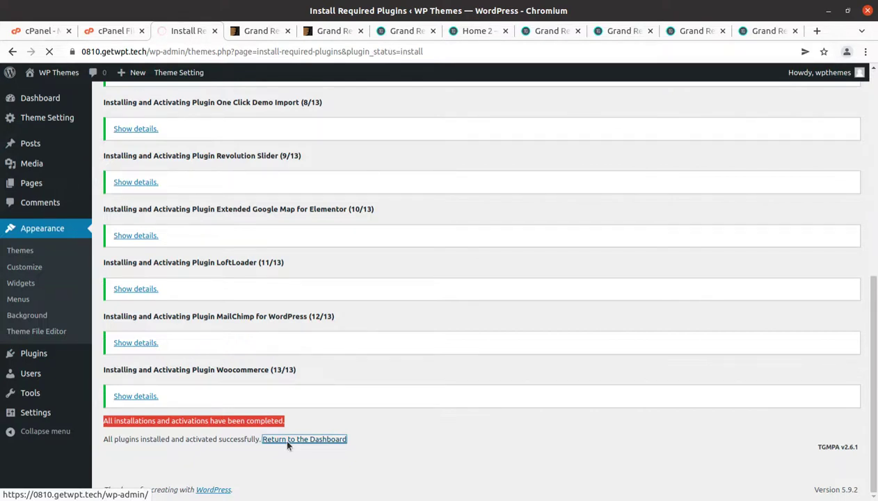
# View the theme's Home 2 and Demo 2 preview sites, going up to the Demo 2 header.
pyautogui.click(485, 35)
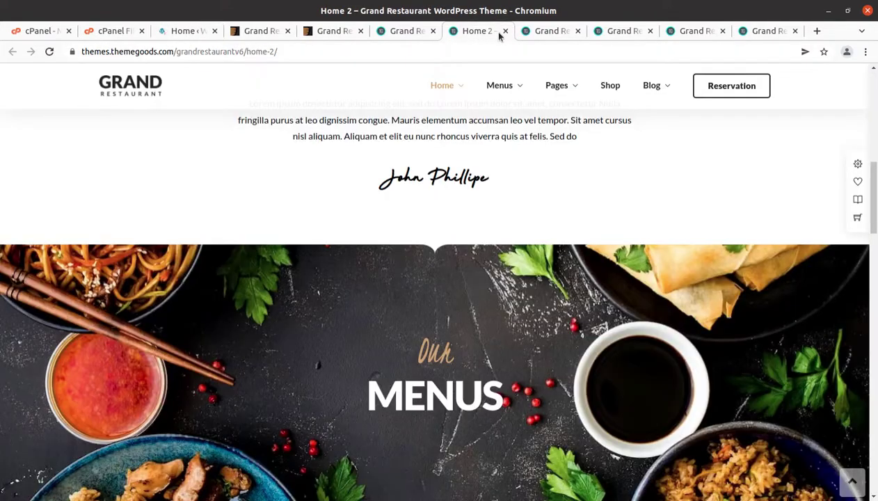
pyautogui.click(547, 32)
pyautogui.scroll(6, 541, 112)
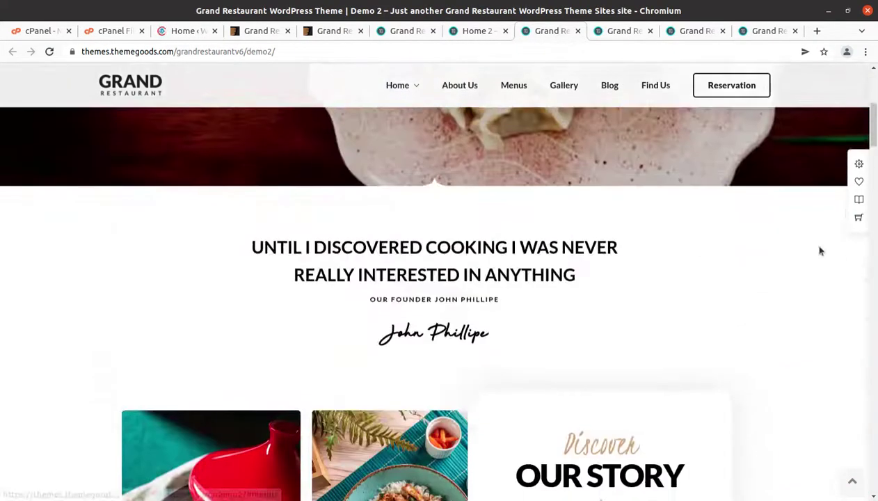
pyautogui.scroll(5, 512, 301)
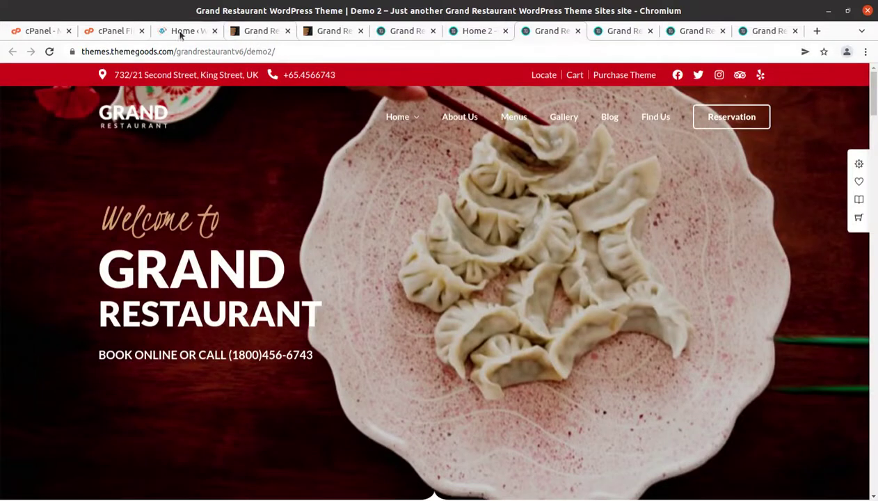
# Back in the WordPress admin, skip the WooCommerce store details setup with usage tracking declined, and dismiss the welcome message.
pyautogui.click(186, 32)
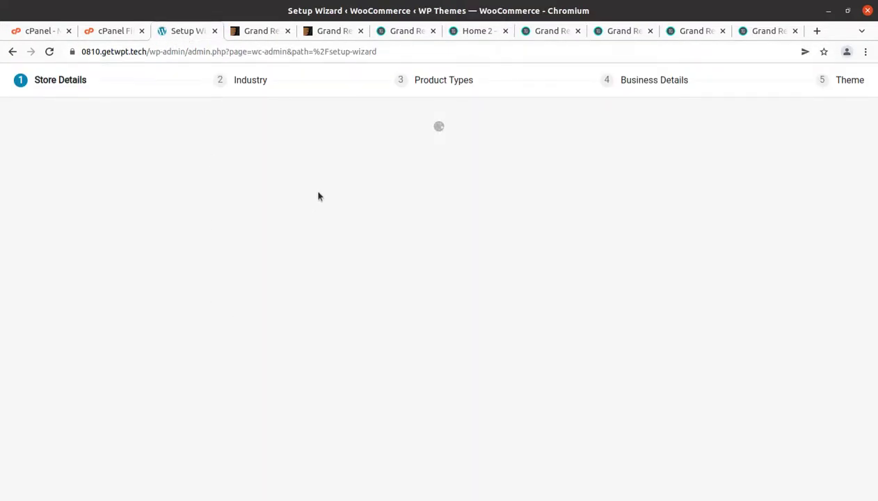
pyautogui.scroll(-2, 420, 329)
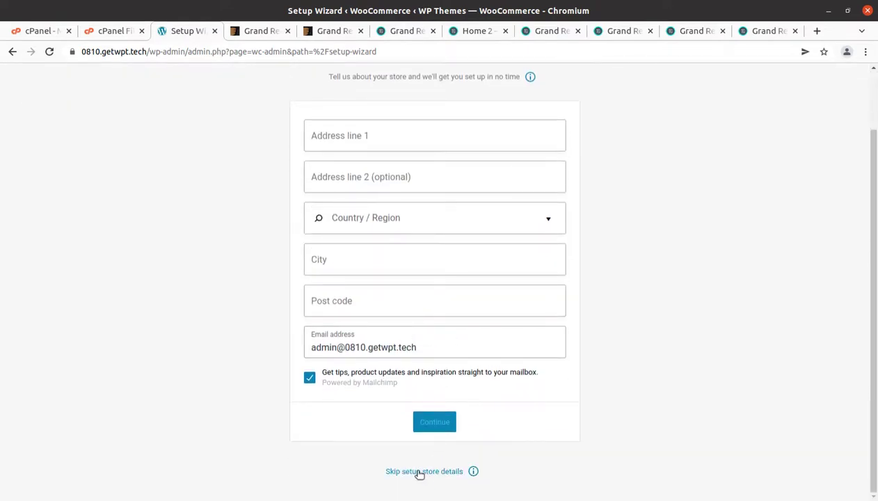
pyautogui.click(419, 472)
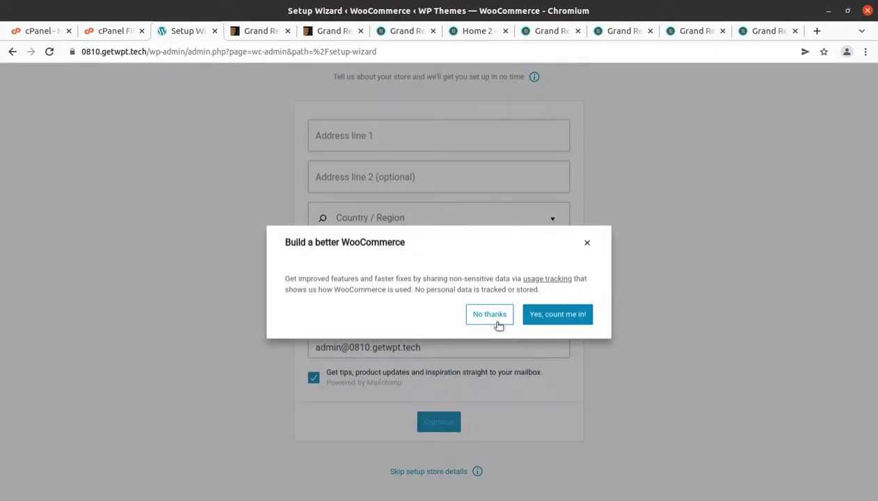
pyautogui.click(488, 318)
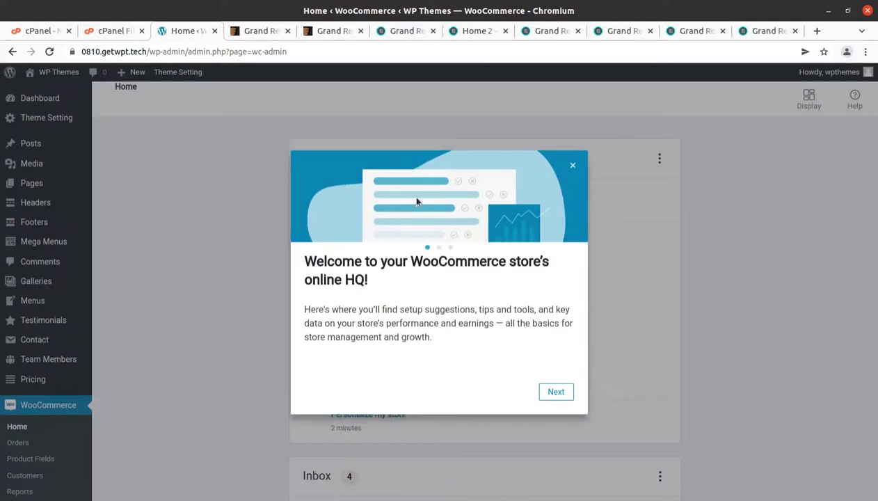
pyautogui.click(571, 167)
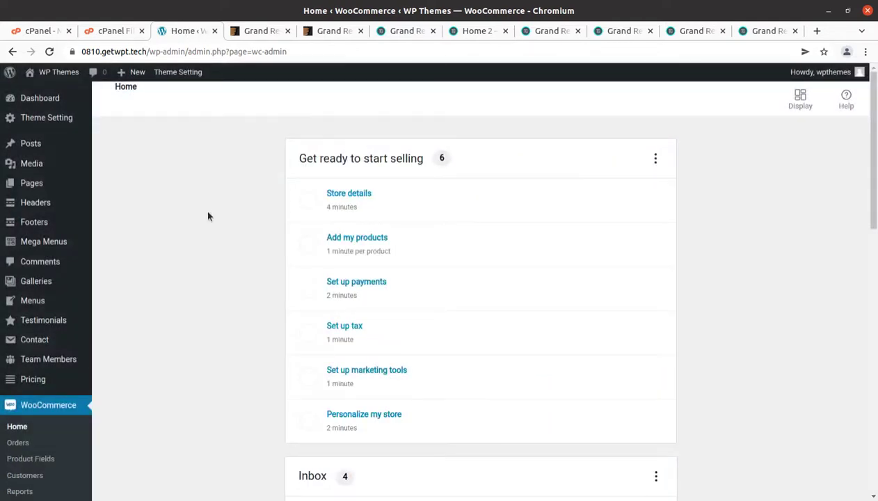
# Open the main WordPress dashboard and look over its widgets and the Appearance options.
pyautogui.click(39, 98)
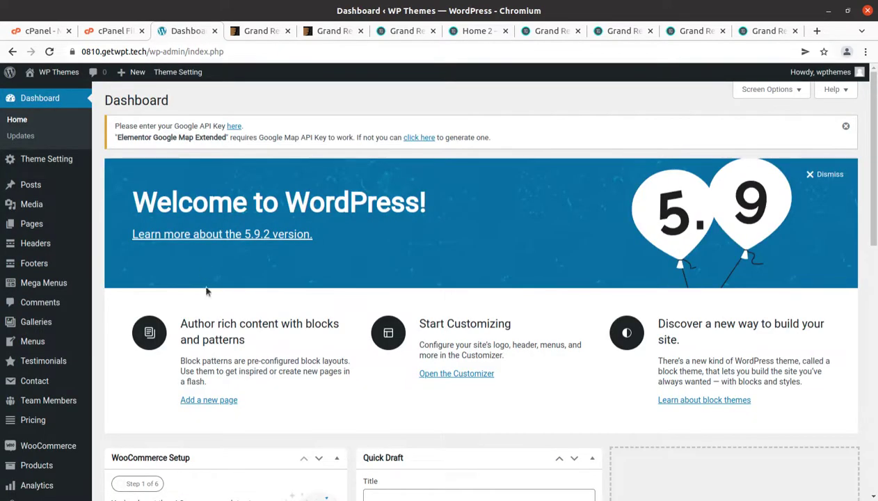
pyautogui.scroll(-2, 206, 290)
pyautogui.scroll(-2, 206, 291)
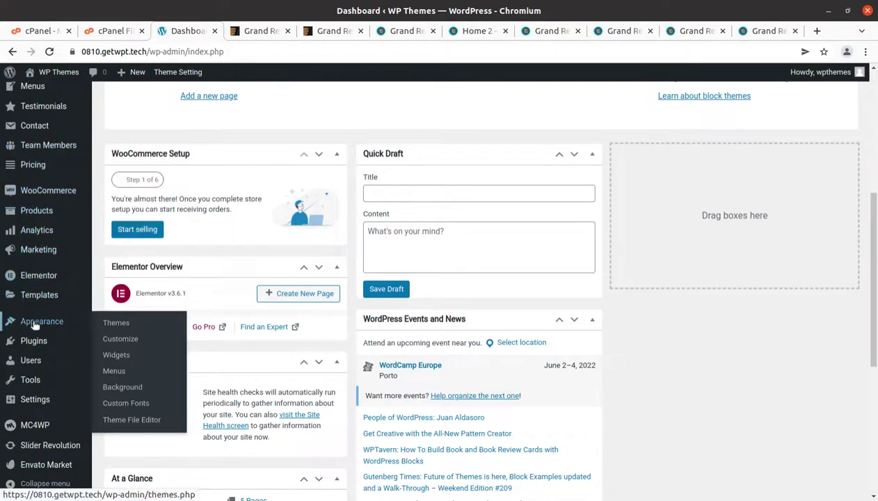
pyautogui.scroll(-1, 42, 319)
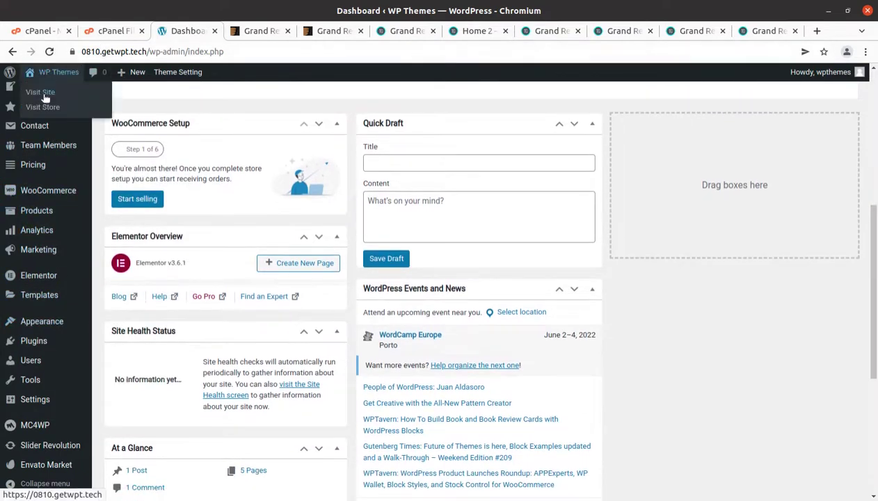
# Open the website's front end in a new browser tab and examine its current homepage.
pyautogui.middleClick(39, 89)
pyautogui.click(226, 35)
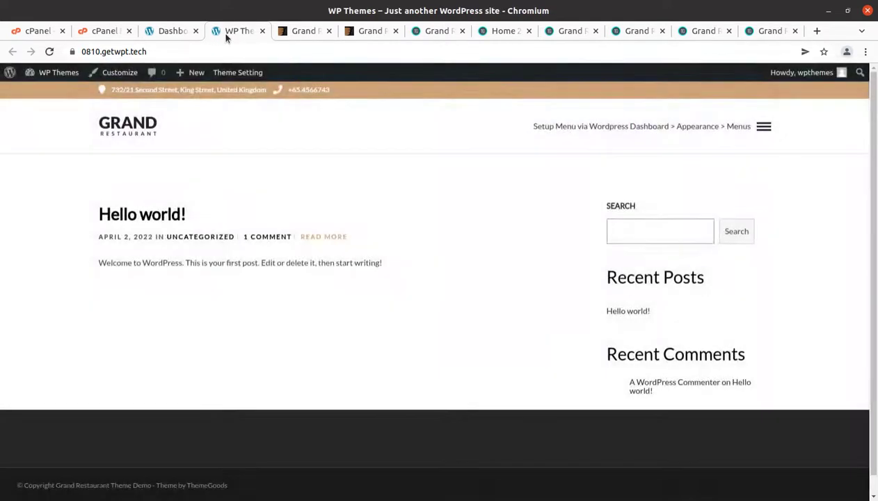
pyautogui.scroll(-1, 212, 215)
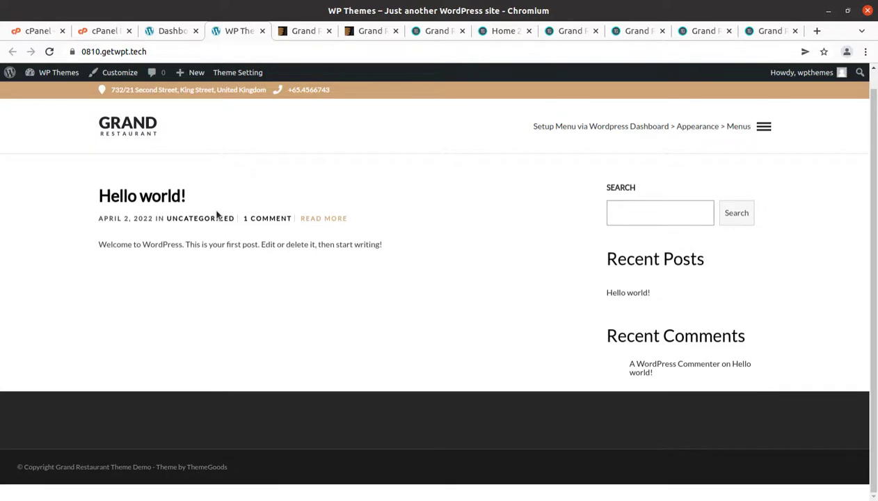
pyautogui.scroll(1, 215, 215)
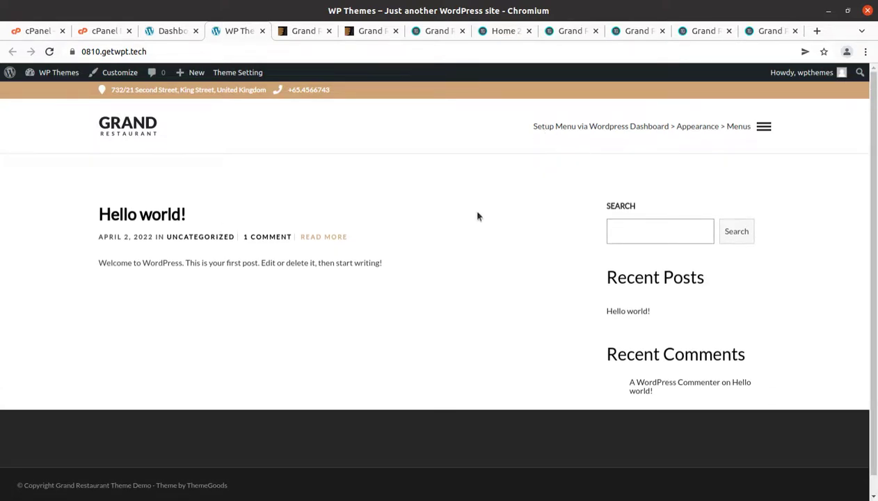
pyautogui.scroll(-1, 452, 206)
pyautogui.scroll(1, 419, 186)
# Compare the site with the theme's online demos: the main homepage, Home 2 and Demo 2.
pyautogui.click(428, 31)
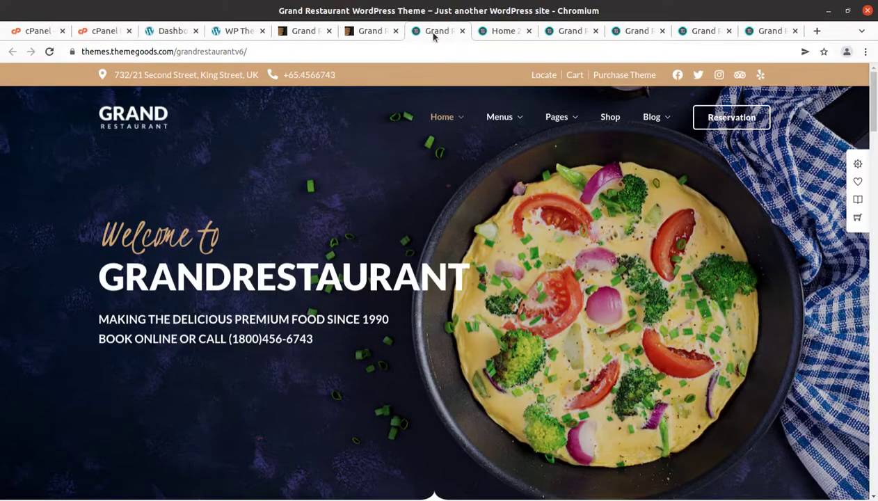
pyautogui.click(512, 31)
pyautogui.scroll(10, 659, 168)
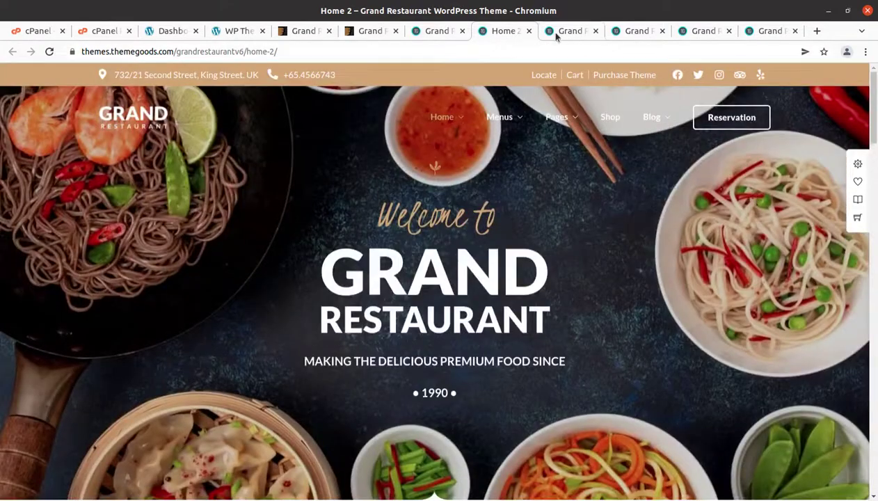
pyautogui.click(565, 31)
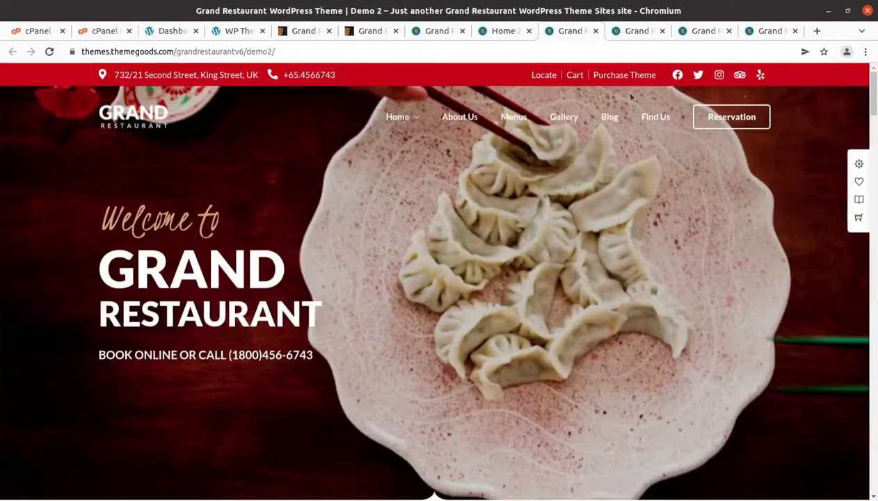
# Return to the WordPress dashboard, check the Appearance options and open the theme settings.
pyautogui.click(172, 32)
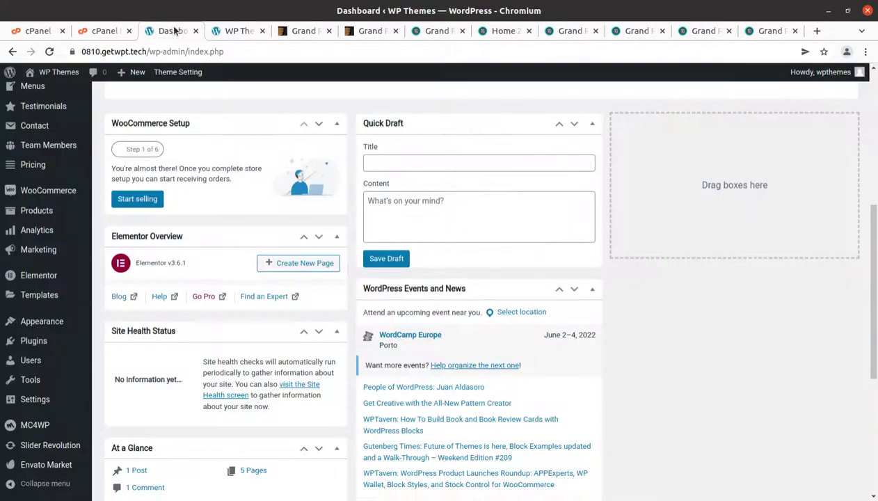
pyautogui.moveTo(68, 291)
pyautogui.scroll(-5, 66, 291)
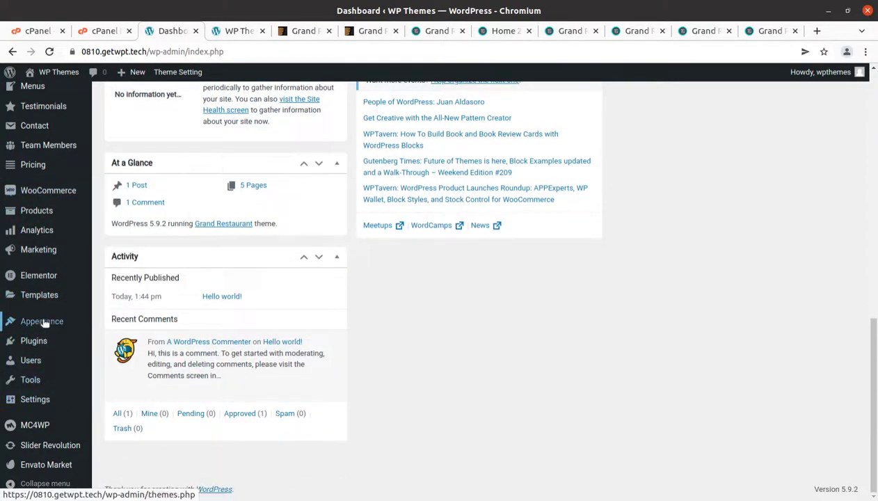
pyautogui.moveTo(45, 324)
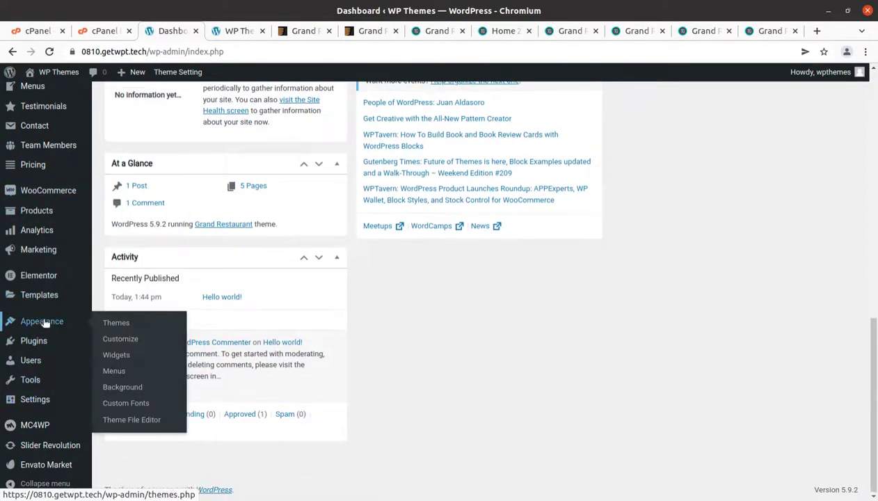
pyautogui.scroll(6, 45, 322)
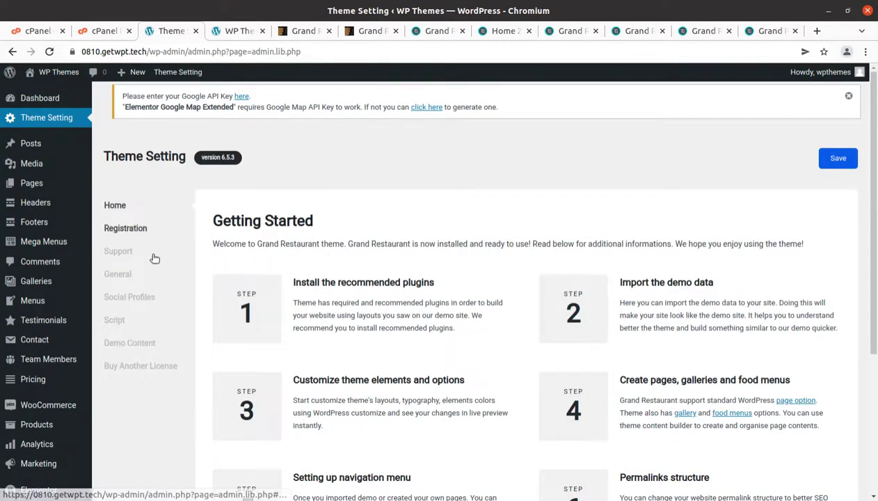
# Open the theme's Demo Content settings and check the Server Environment values against the pre-import checklist.
pyautogui.click(131, 345)
pyautogui.scroll(-4, 412, 319)
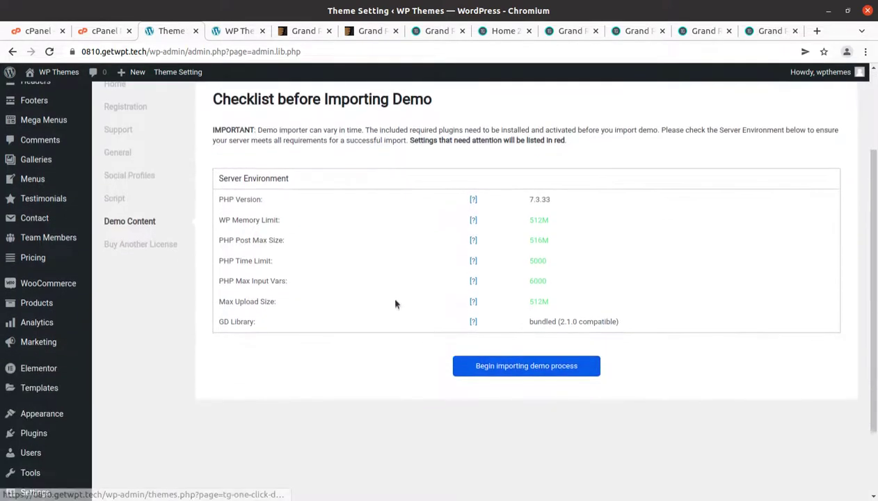
pyautogui.scroll(3, 292, 290)
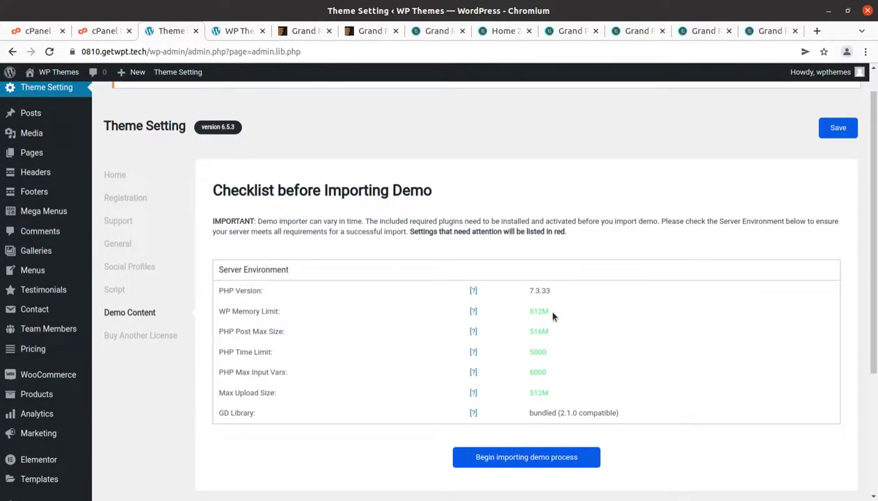
pyautogui.moveTo(555, 384); pyautogui.dragTo(508, 293)
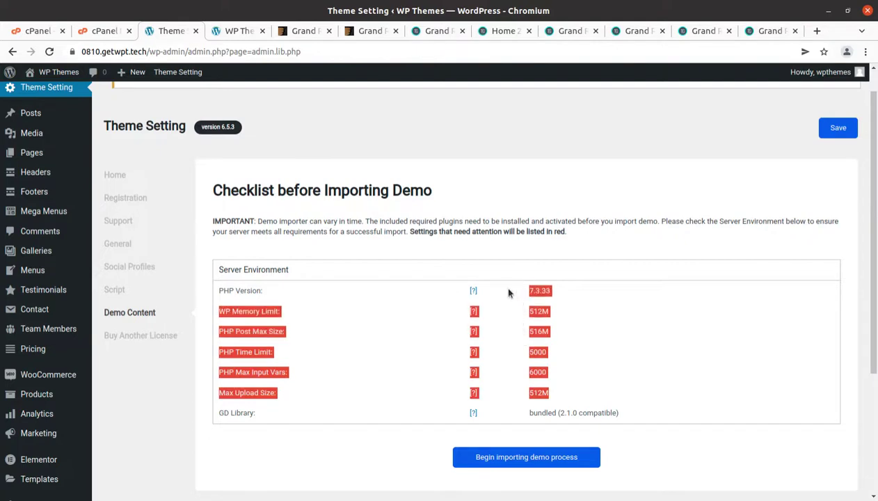
pyautogui.moveTo(456, 290); pyautogui.dragTo(399, 287)
pyautogui.click(263, 477)
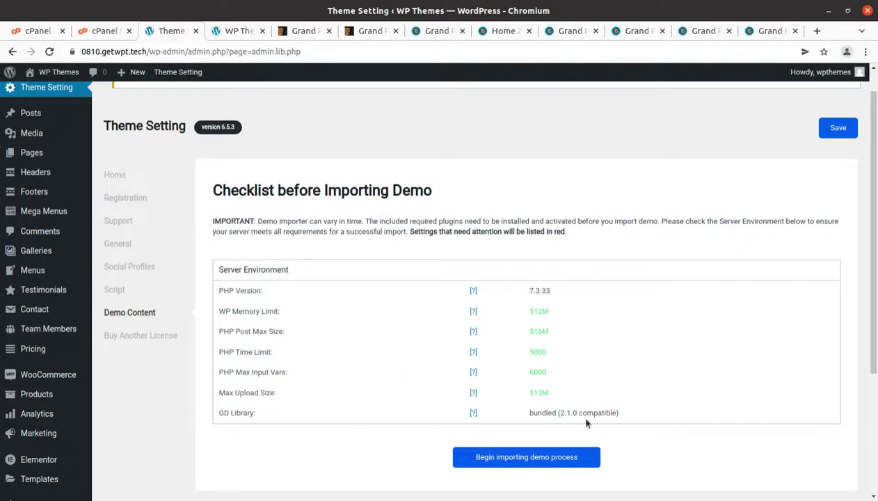
# Review the Server Environment values from PHP Version to GD Library, and begin the demo import process.
pyautogui.moveTo(576, 408); pyautogui.dragTo(456, 308)
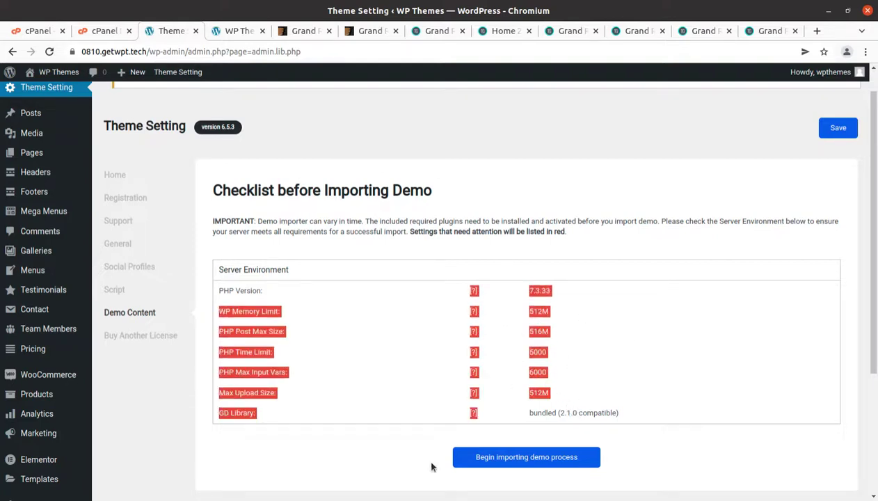
pyautogui.click(394, 452)
pyautogui.scroll(-3, 409, 454)
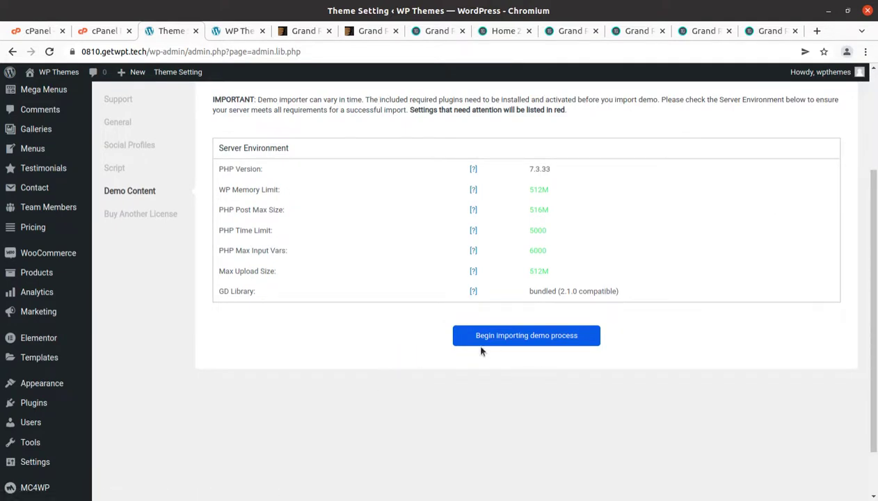
pyautogui.click(518, 344)
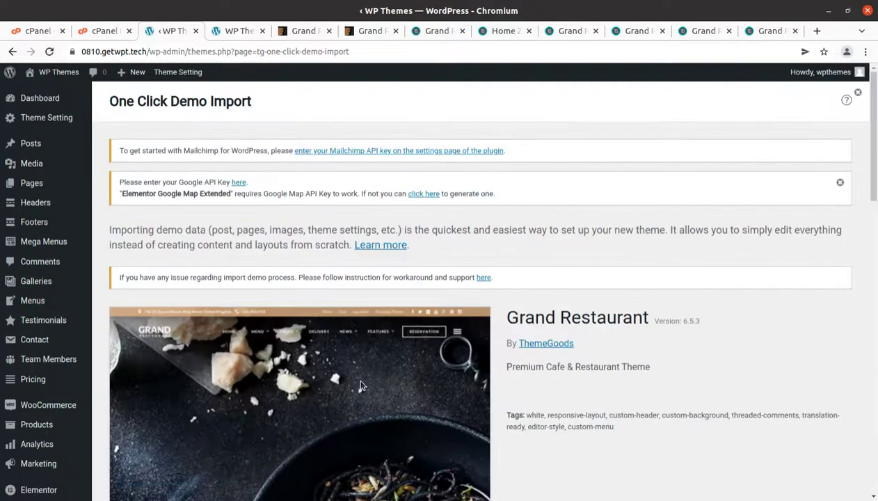
# Look through the Grand Restaurant demos available for import, from Demo 1 to Demo 10.
pyautogui.scroll(-3, 355, 375)
pyautogui.scroll(-8, 334, 346)
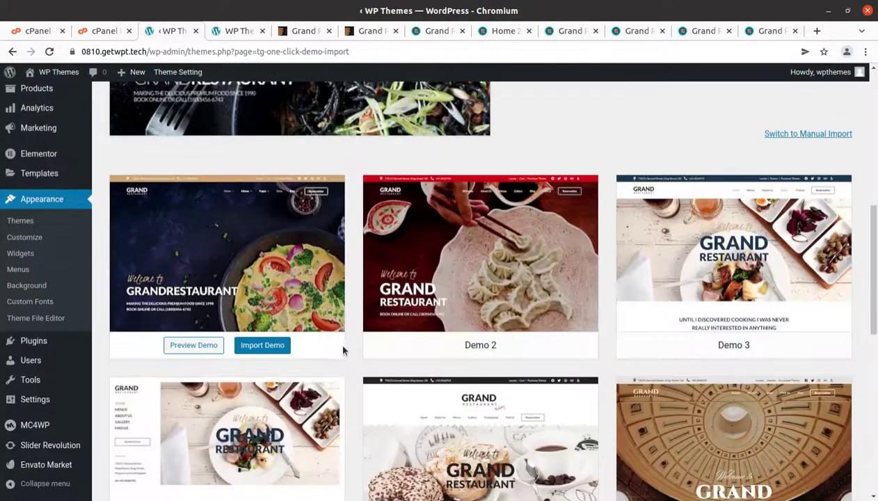
pyautogui.scroll(-4, 343, 349)
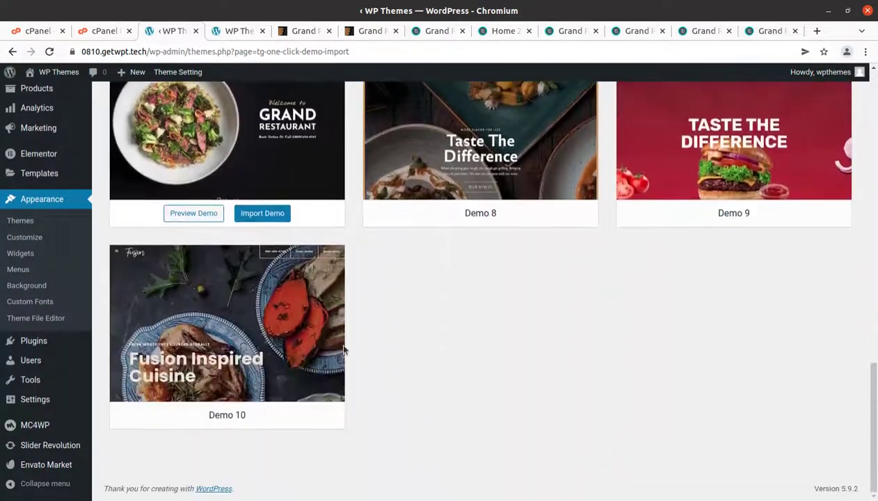
pyautogui.scroll(3, 338, 356)
pyautogui.scroll(6, 340, 357)
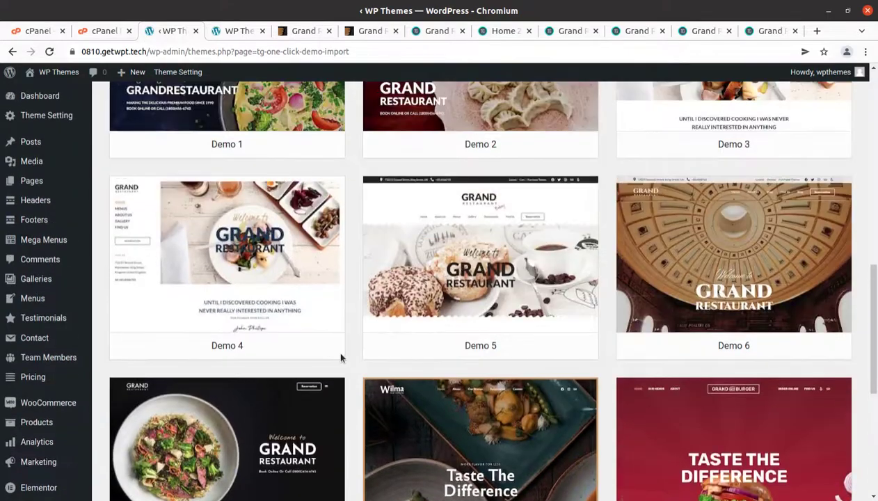
pyautogui.scroll(-4, 340, 357)
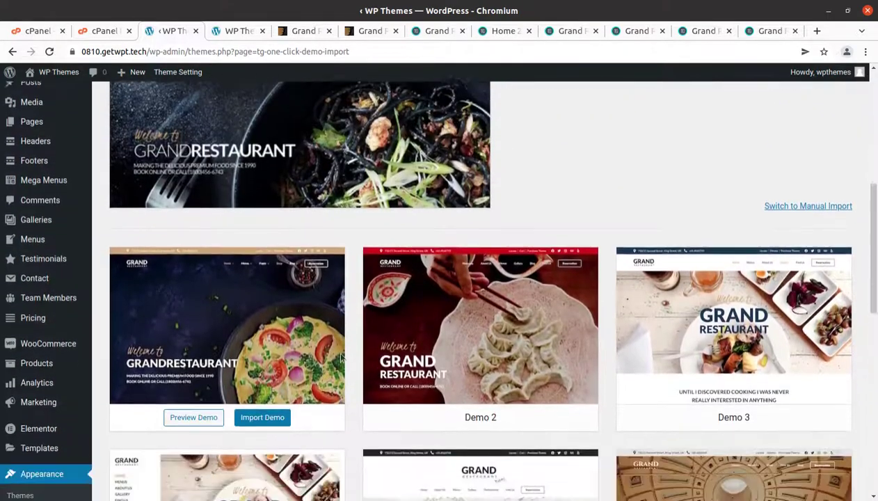
pyautogui.scroll(-2, 319, 313)
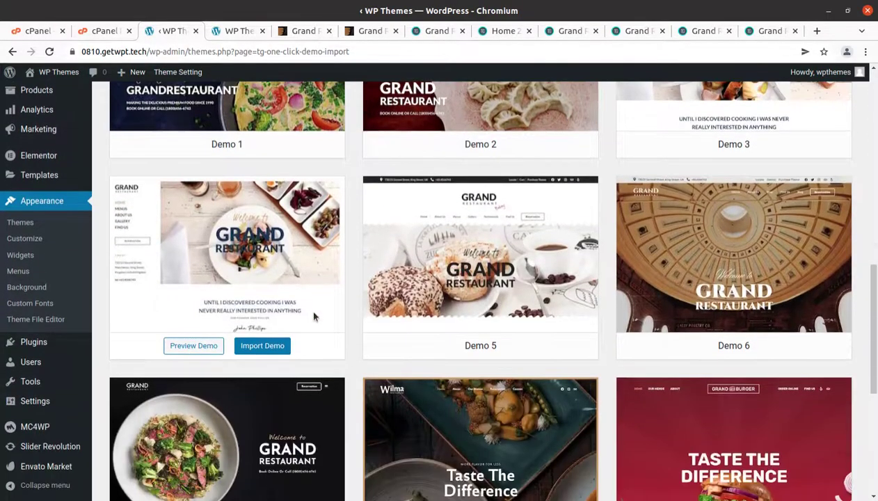
pyautogui.scroll(-4, 633, 318)
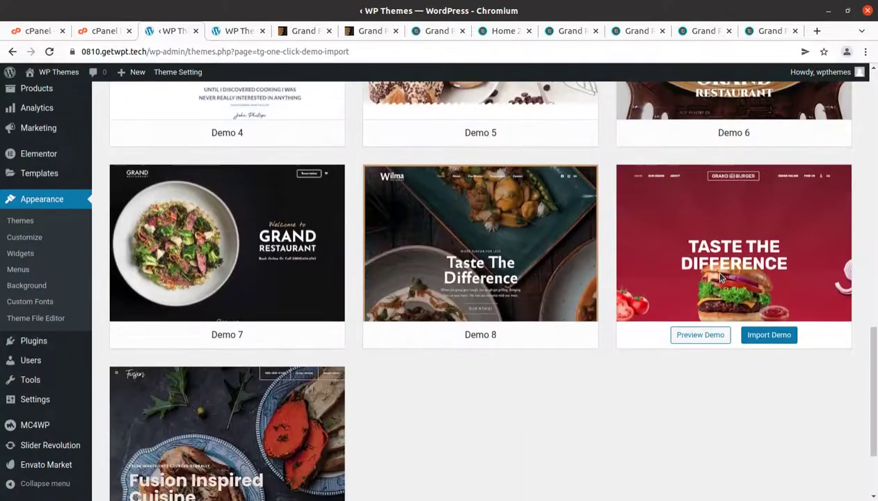
pyautogui.scroll(1, 448, 362)
pyautogui.scroll(5, 449, 362)
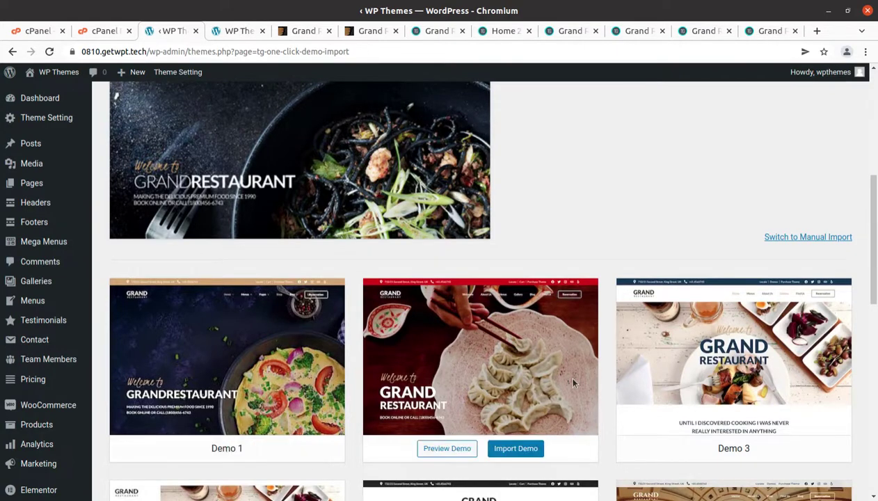
# Import Demo 1 without selecting the recommended WPForms, All in One SEO and MonsterInsights plugins.
pyautogui.scroll(-1, 280, 394)
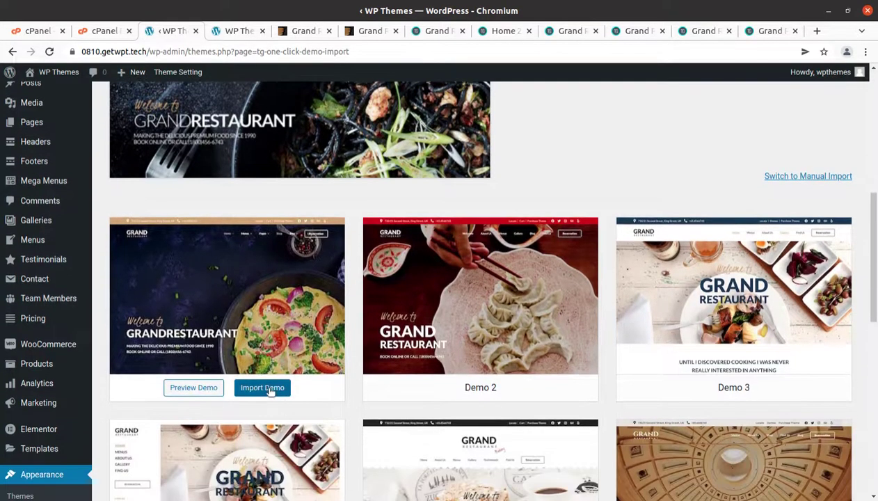
pyautogui.click(269, 391)
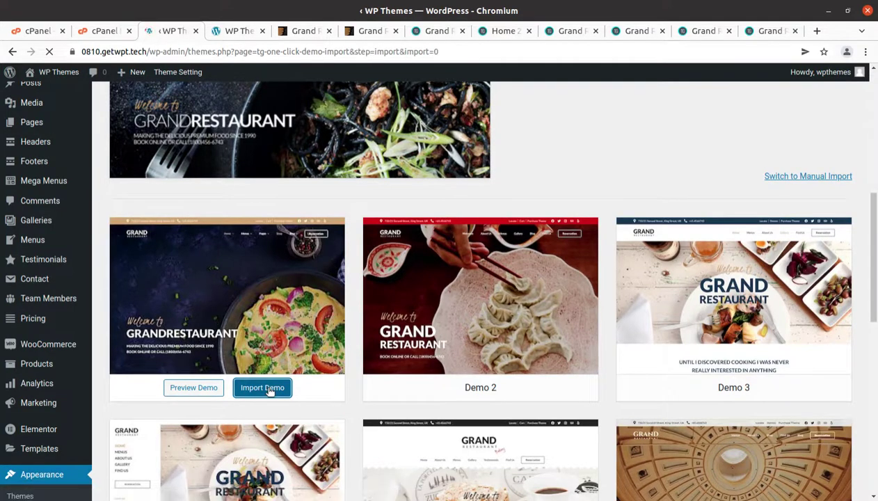
pyautogui.scroll(-3, 316, 372)
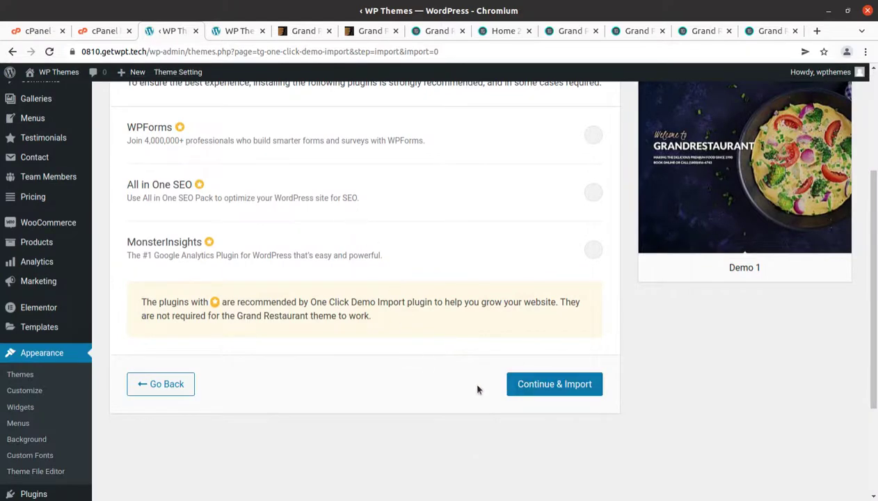
pyautogui.click(522, 388)
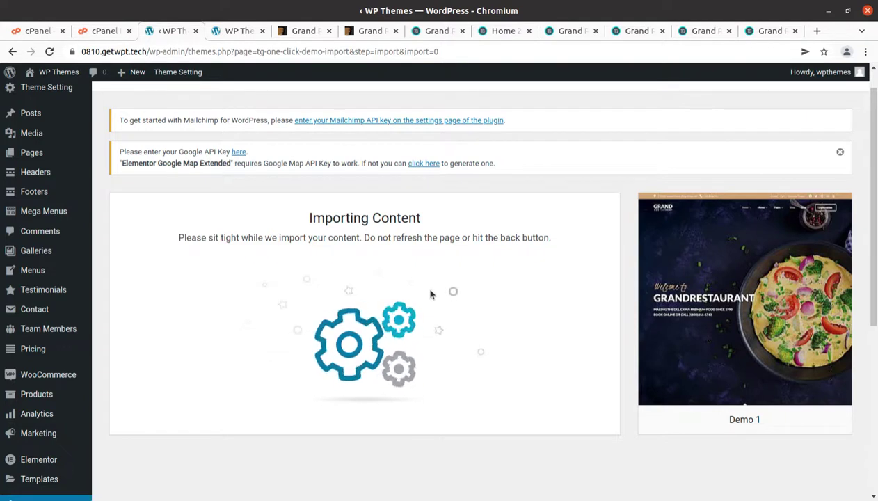
# Open the Media Library in a separate browser tab, check the imported media items and reload it to follow the import's progress.
pyautogui.moveTo(29, 133)
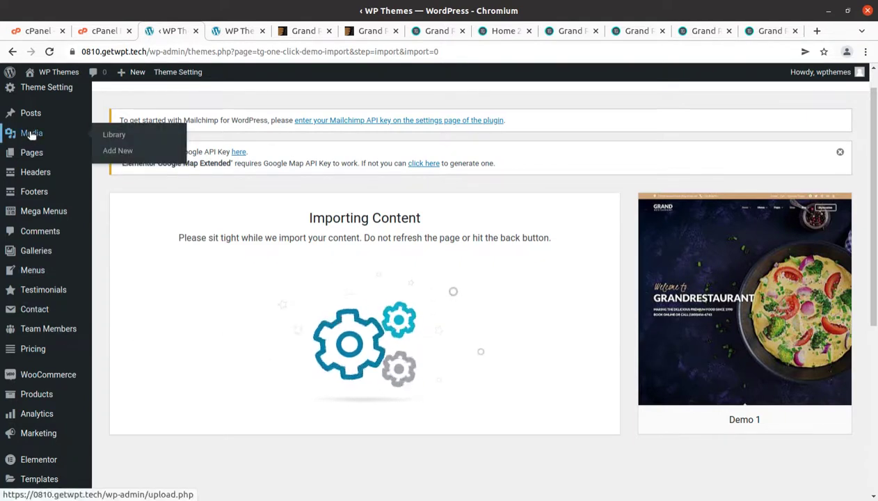
pyautogui.middleClick(38, 133)
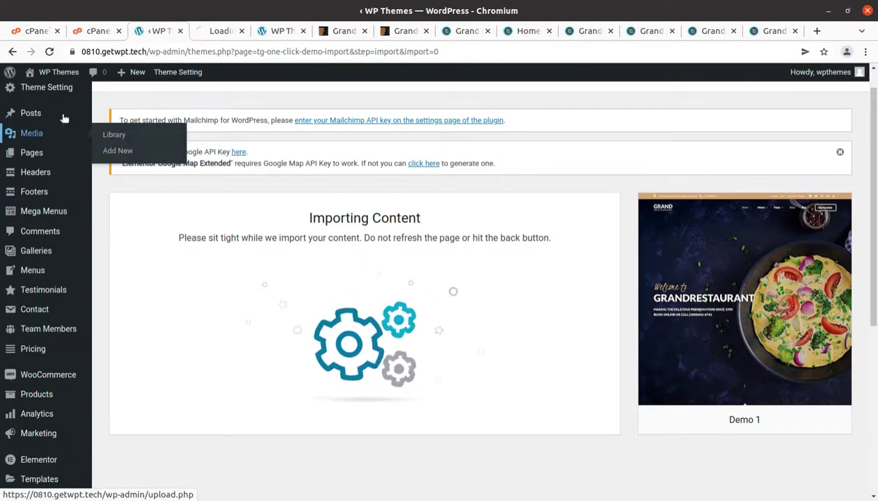
pyautogui.click(208, 30)
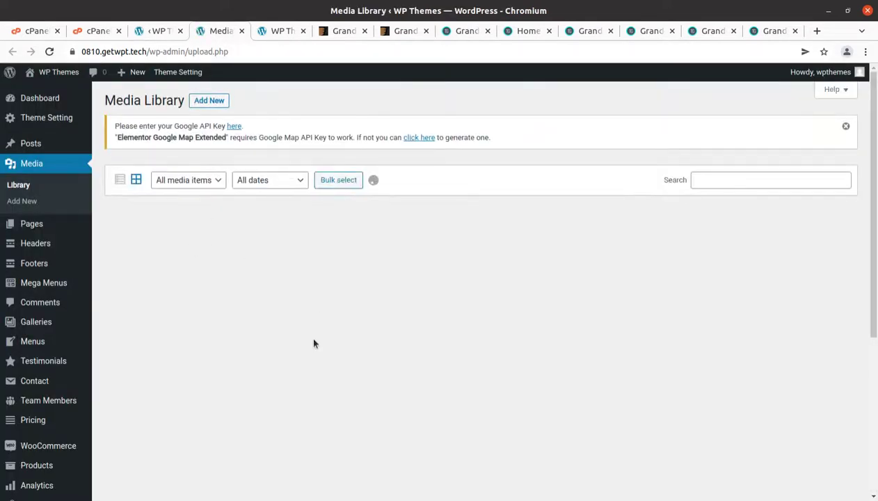
pyautogui.scroll(-3, 219, 371)
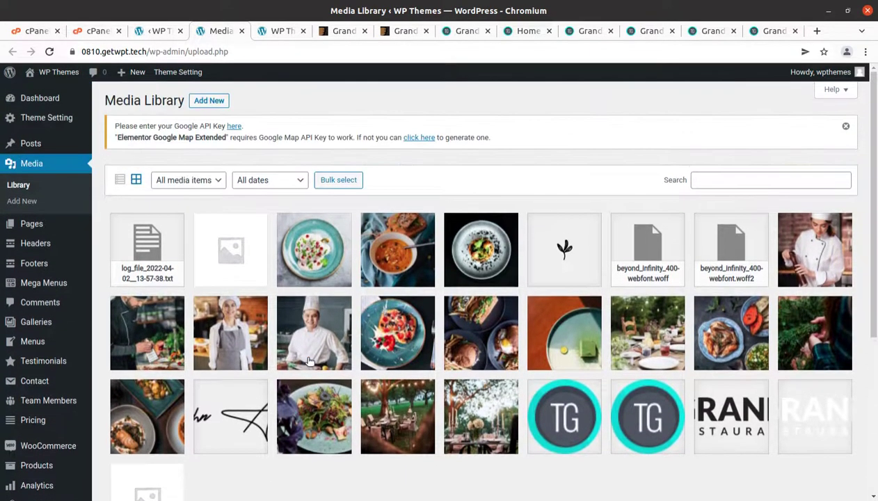
pyautogui.scroll(-5, 307, 362)
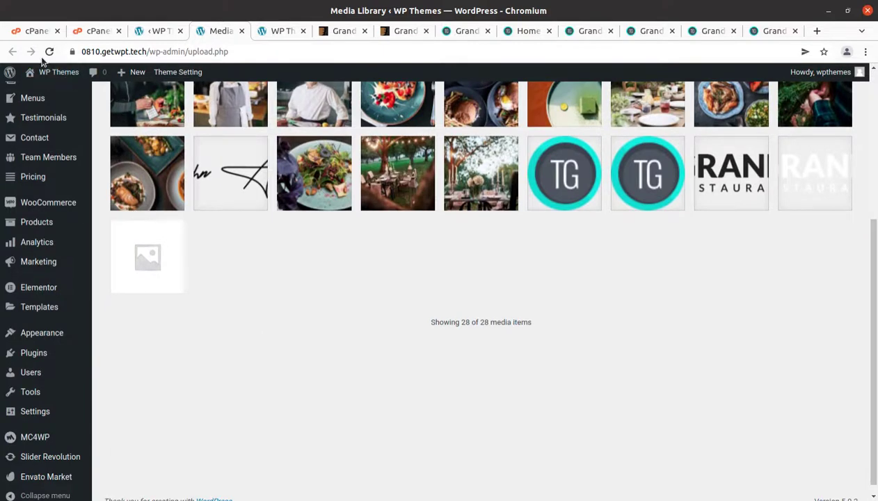
pyautogui.click(47, 54)
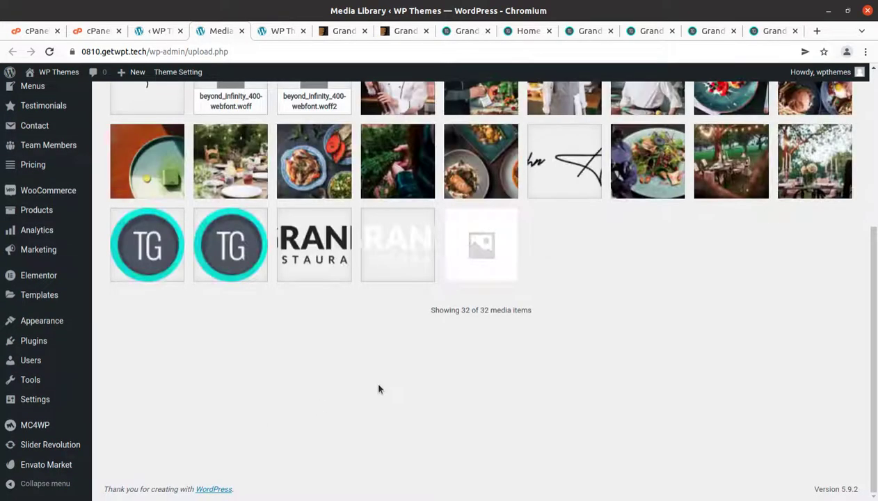
pyautogui.scroll(1, 264, 139)
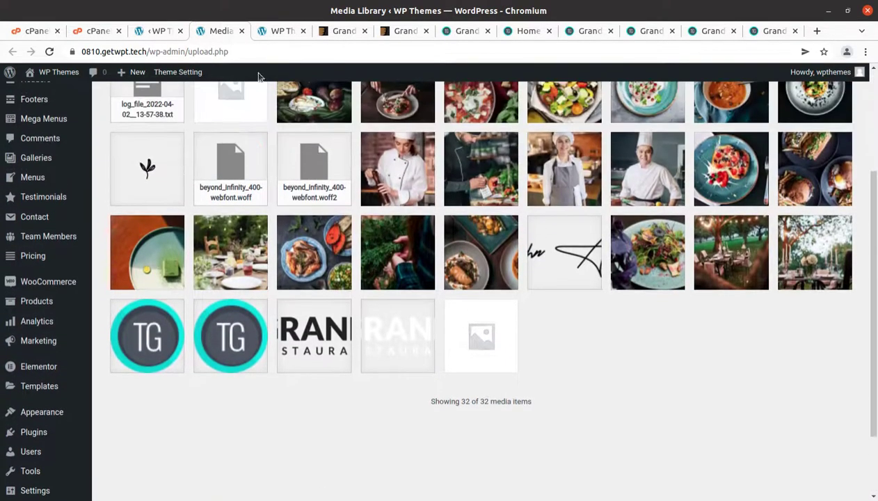
# Return to the demo import page, visit the site and examine the imported homepage's header navigation and opening sections.
pyautogui.click(154, 31)
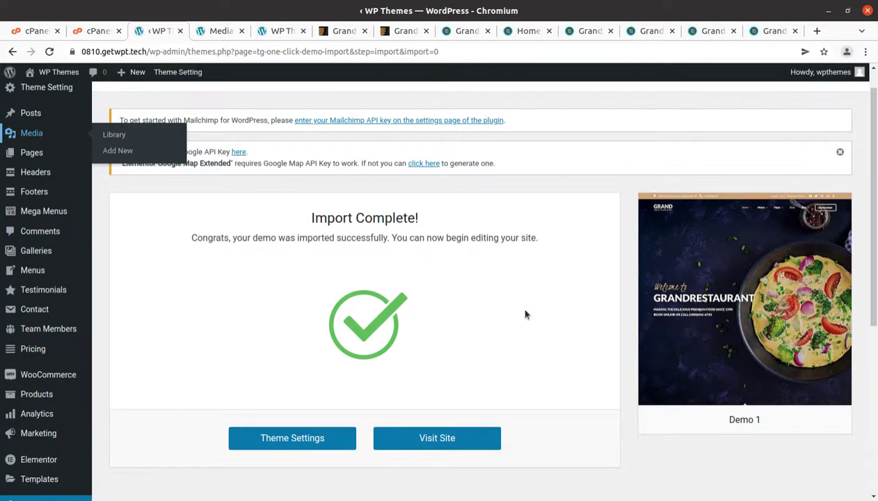
pyautogui.click(426, 439)
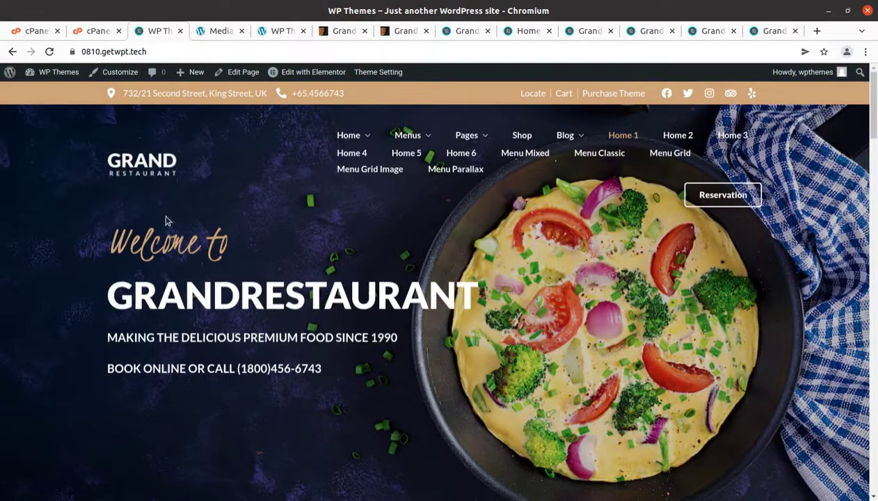
pyautogui.scroll(-5, 168, 223)
pyautogui.scroll(-8, 168, 222)
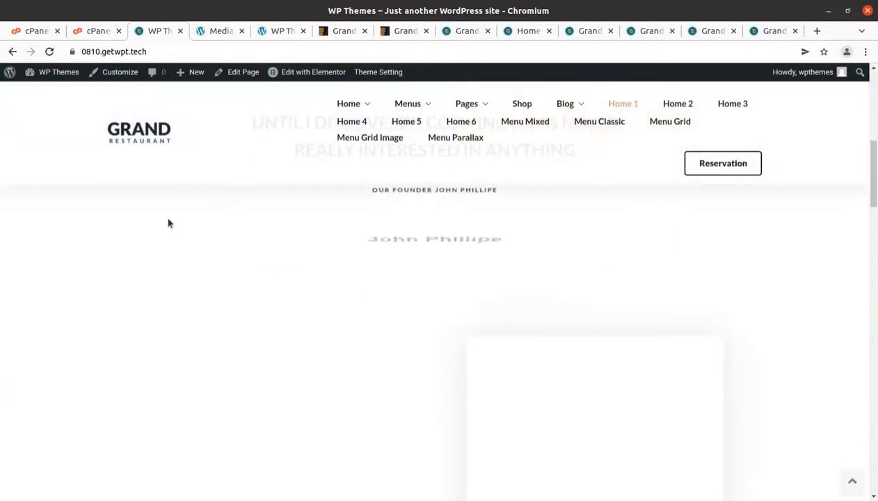
pyautogui.scroll(4, 167, 223)
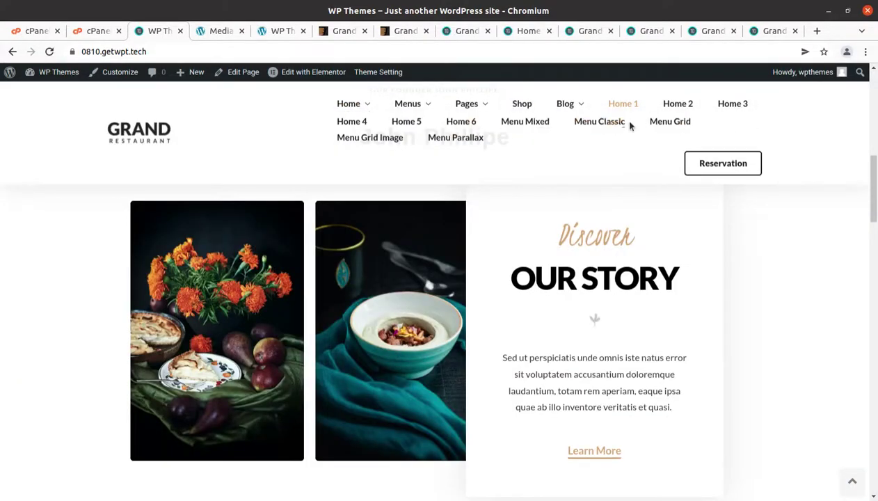
pyautogui.scroll(4, 392, 173)
pyautogui.scroll(3, 391, 174)
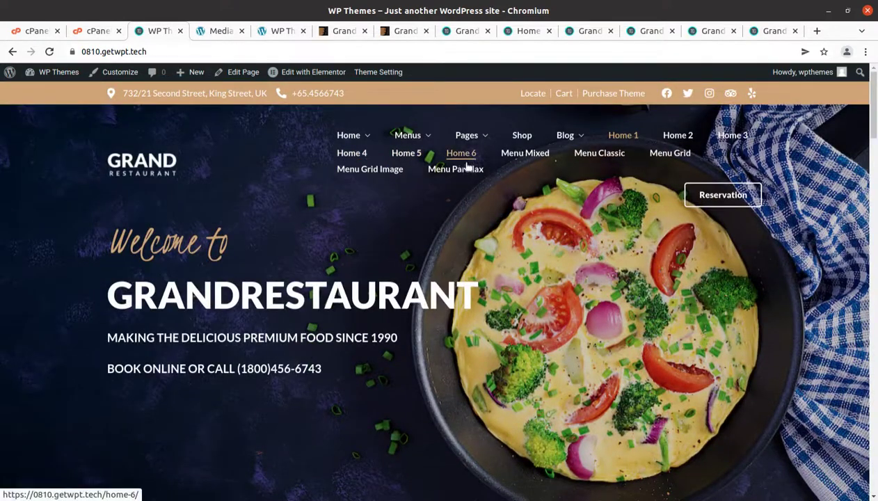
# Examine the remaining homepage sections, from Our Story and Experience through Our Menu and Restaurant to the footer.
pyautogui.scroll(-6, 487, 180)
pyautogui.scroll(-5, 485, 179)
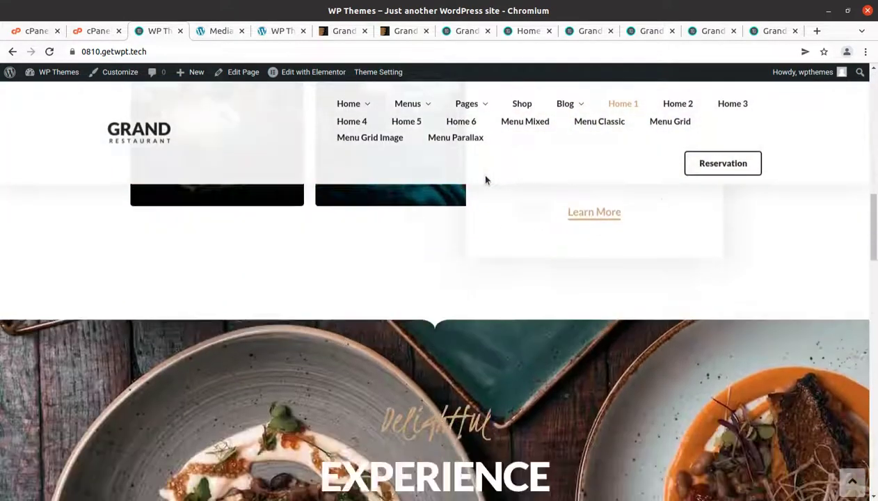
pyautogui.moveTo(412, 126)
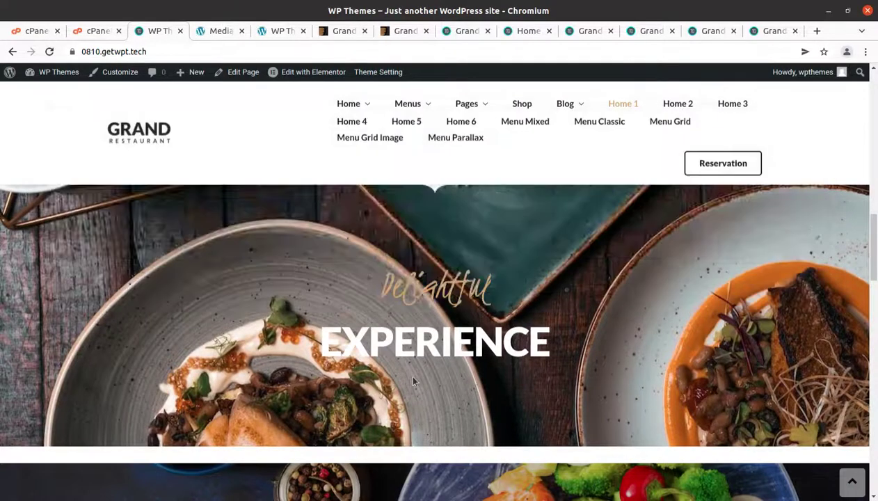
pyautogui.scroll(-4, 410, 379)
pyautogui.scroll(-3, 382, 261)
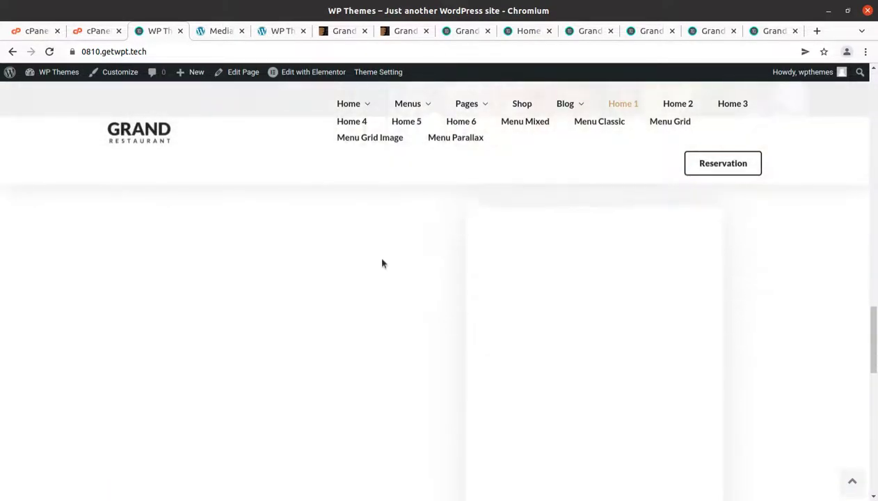
pyautogui.scroll(-3, 382, 261)
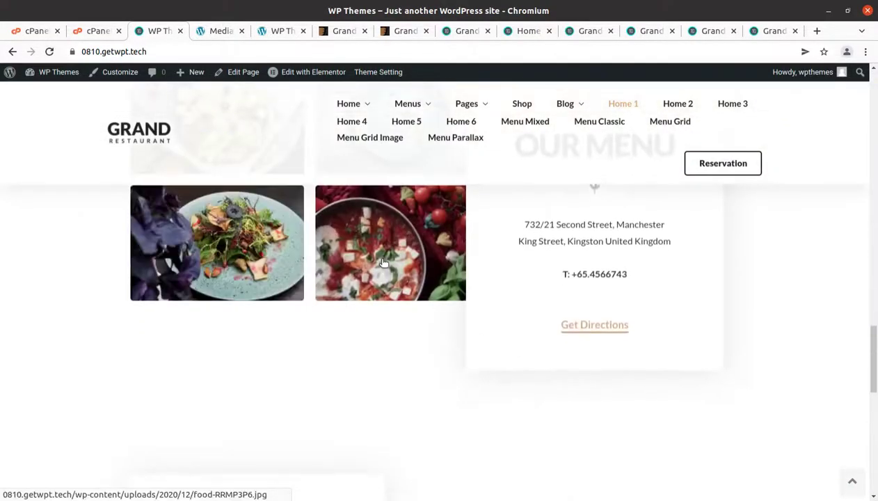
pyautogui.scroll(-2, 382, 261)
pyautogui.scroll(-7, 380, 260)
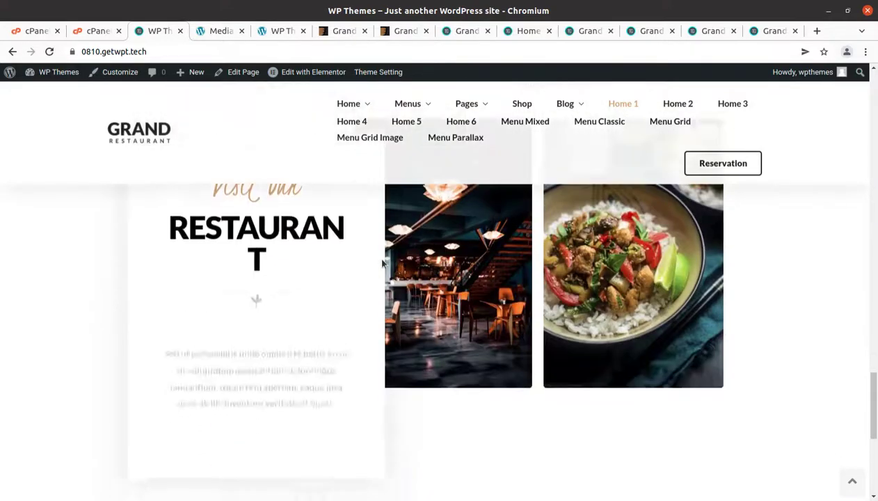
pyautogui.scroll(3, 305, 216)
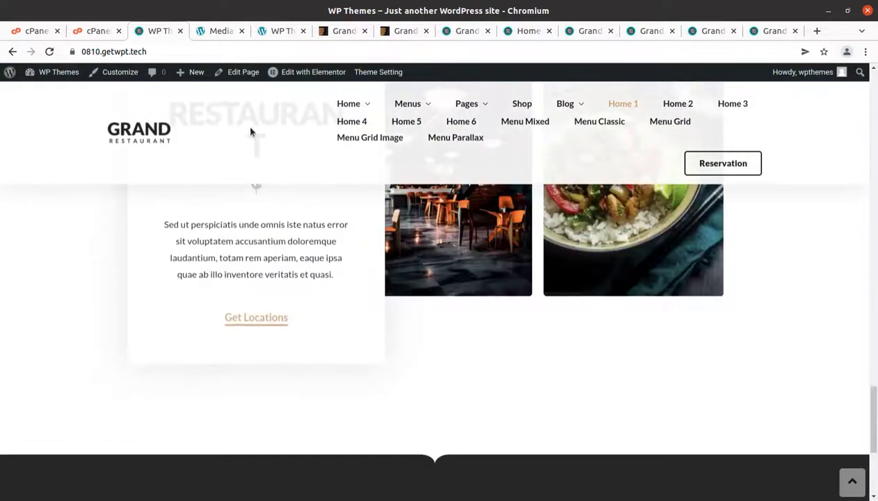
pyautogui.scroll(3, 307, 160)
pyautogui.moveTo(359, 118)
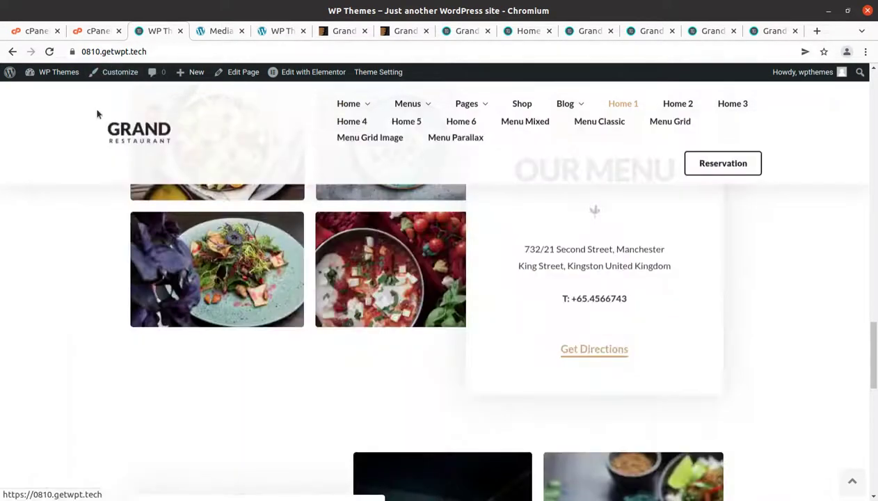
# Go to the dashboard, open the restaurant Menus list in a separate browser tab, look over the dish entries and close it.
pyautogui.moveTo(65, 74)
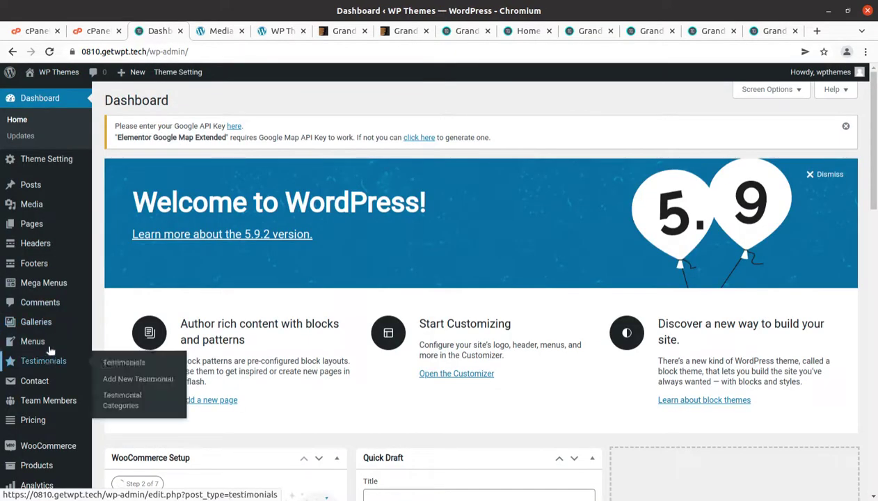
pyautogui.moveTo(59, 340)
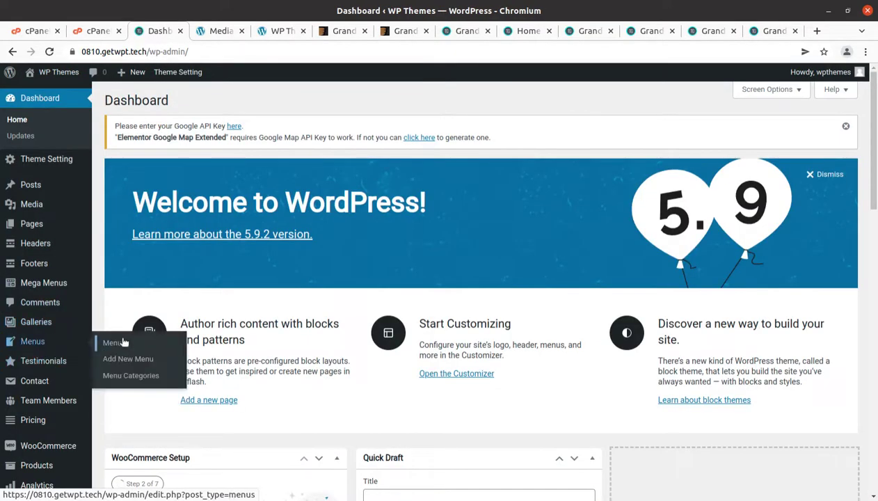
pyautogui.middleClick(116, 343)
pyautogui.click(258, 32)
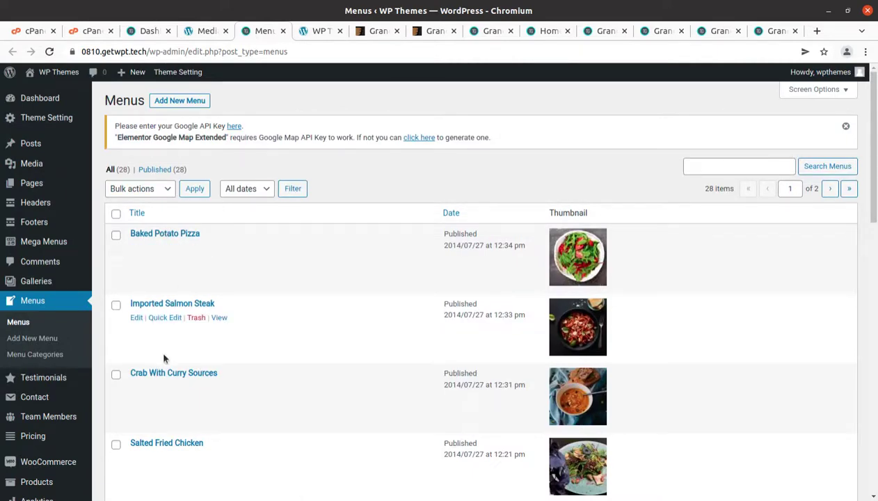
pyautogui.click(283, 31)
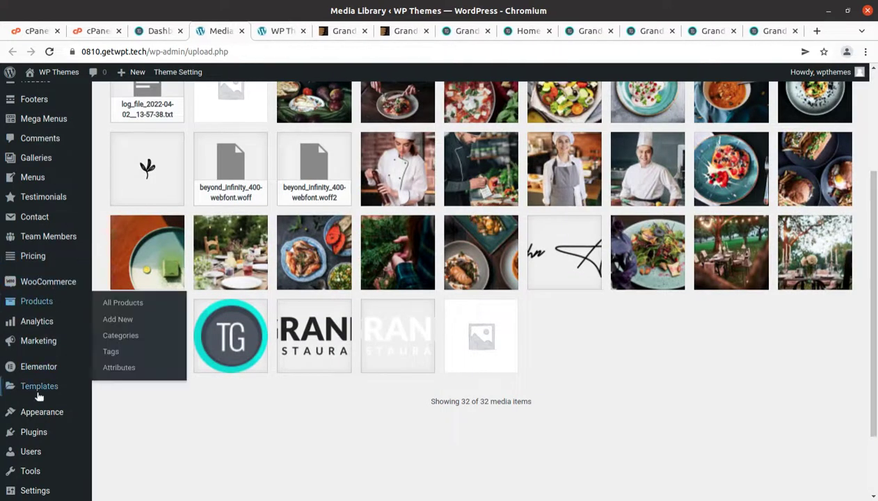
# Open the theme's navigation menu editor and review the structure of the Main Menu.
pyautogui.scroll(-3, 52, 306)
pyautogui.moveTo(53, 321)
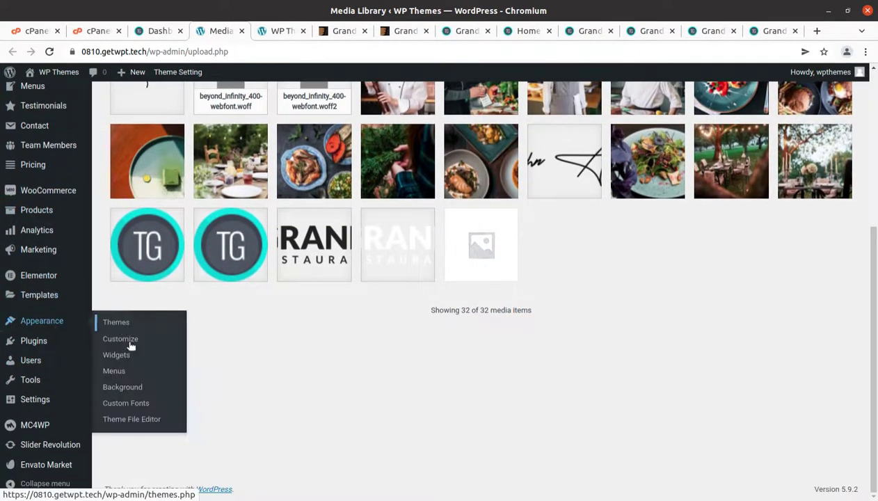
pyautogui.click(114, 372)
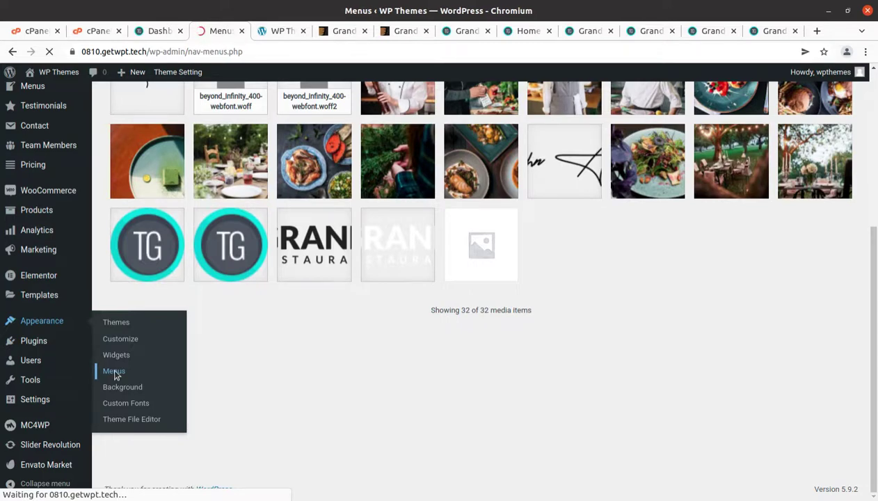
pyautogui.scroll(-2, 366, 315)
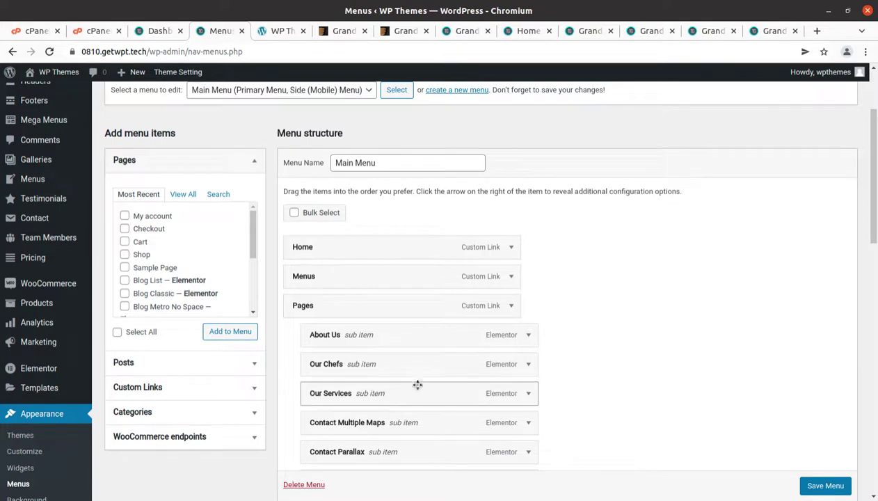
pyautogui.scroll(-5, 415, 387)
pyautogui.scroll(-3, 418, 387)
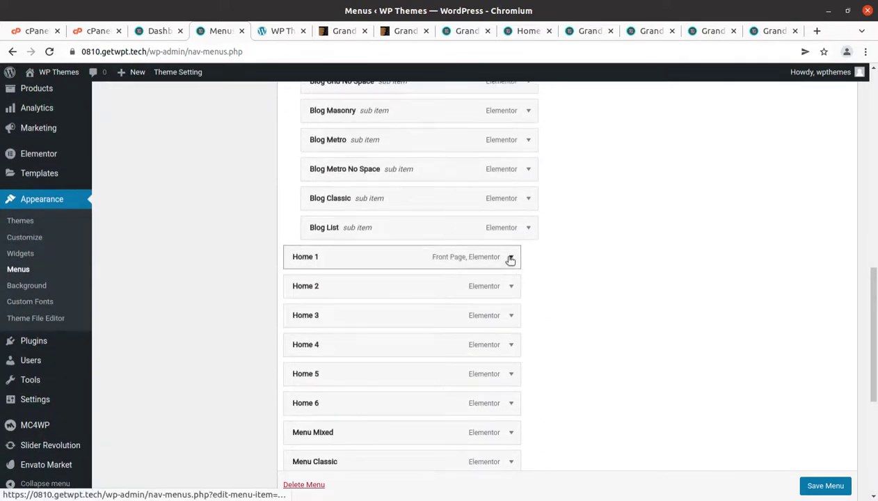
pyautogui.scroll(-3, 501, 254)
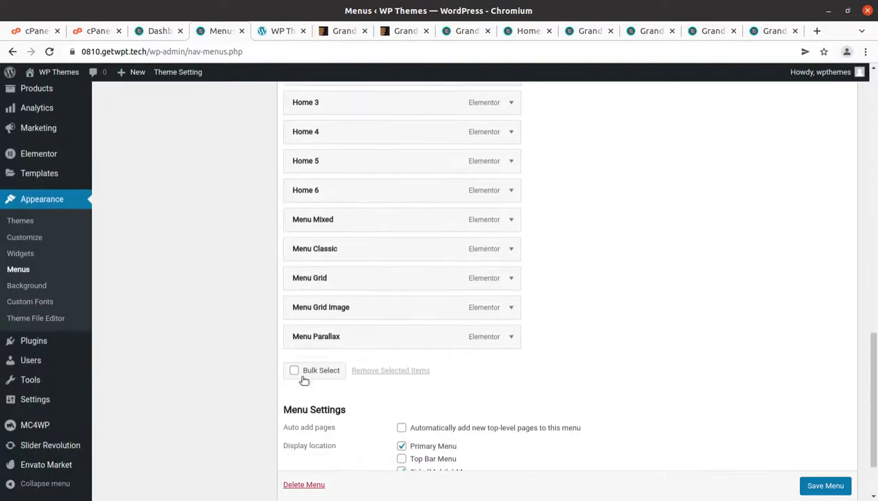
# Bulk-remove the Home 2, Home 3, Home 4, Home 5 and Home 6 items from the Main Menu and save it.
pyautogui.click(341, 366)
pyautogui.scroll(2, 382, 350)
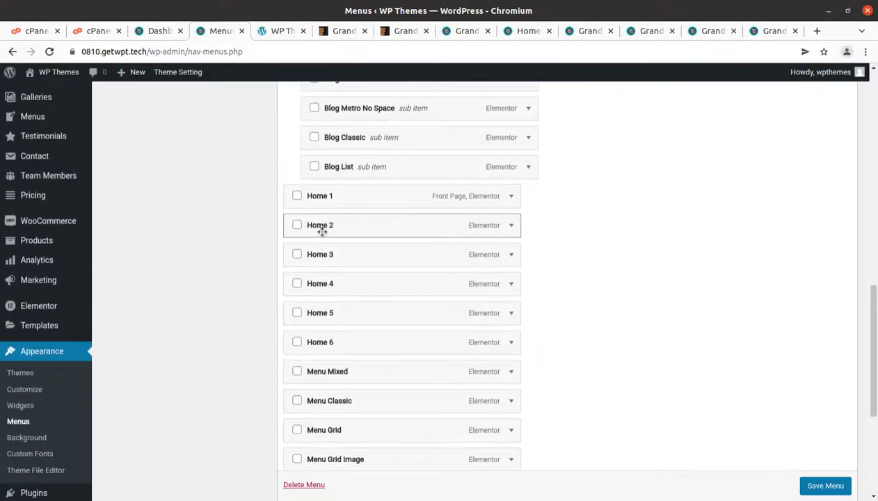
pyautogui.click(297, 225)
pyautogui.click(297, 255)
pyautogui.click(297, 284)
pyautogui.click(297, 343)
pyautogui.scroll(-2, 564, 390)
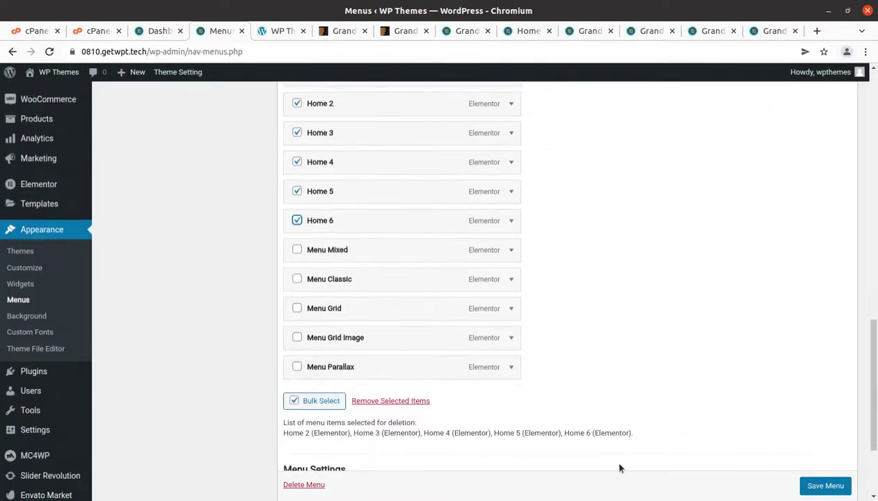
pyautogui.click(404, 402)
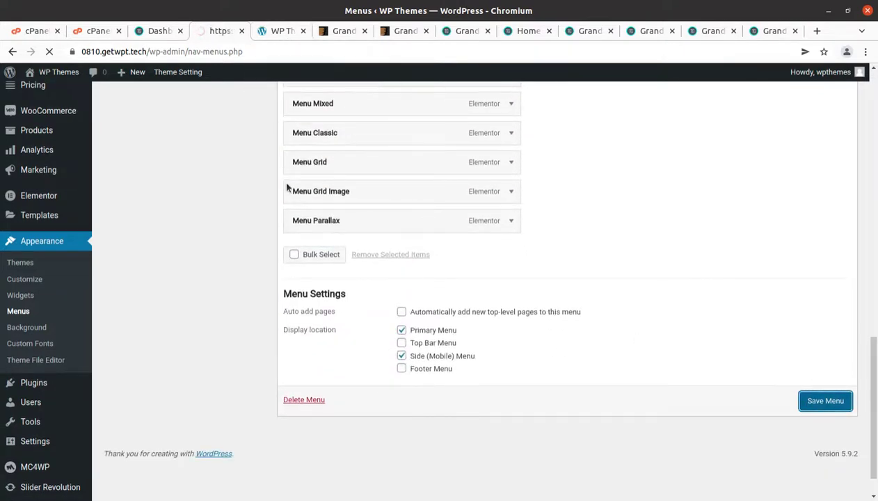
# Review the remaining Main Menu items and remove the Home 1 item.
pyautogui.scroll(1, 292, 241)
pyautogui.scroll(1, 291, 242)
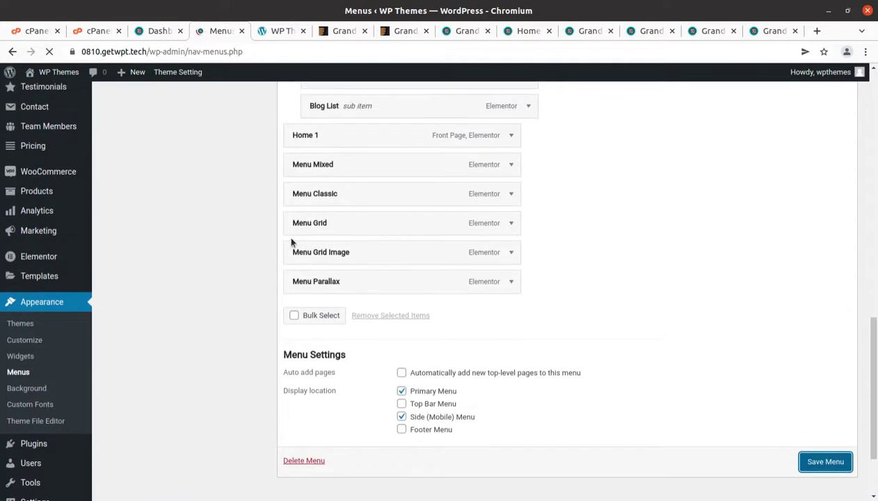
pyautogui.scroll(-5, 345, 313)
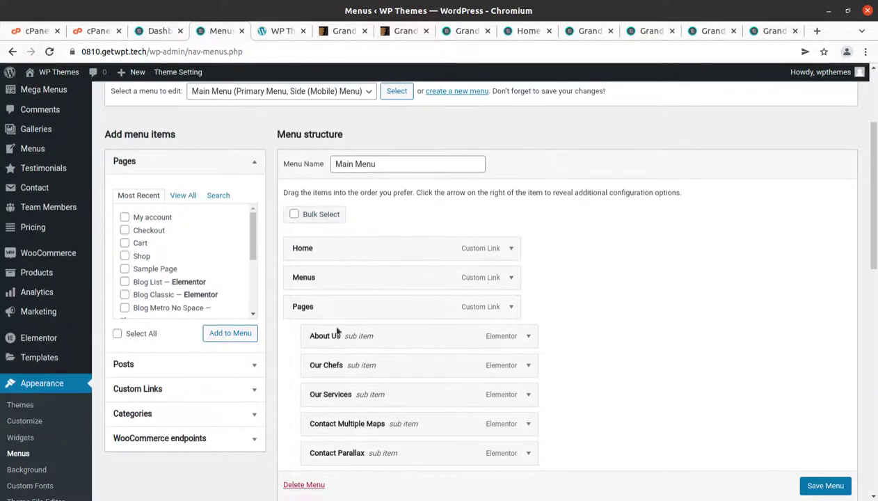
pyautogui.scroll(-6, 371, 331)
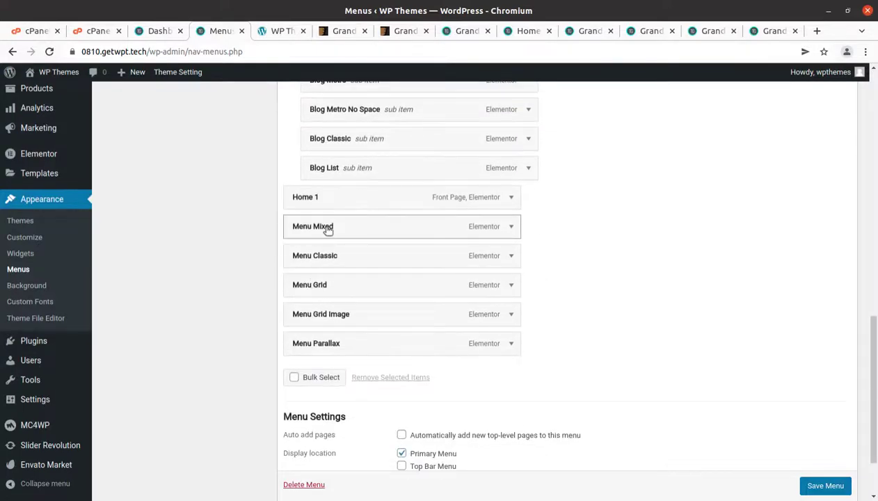
pyautogui.scroll(1, 334, 271)
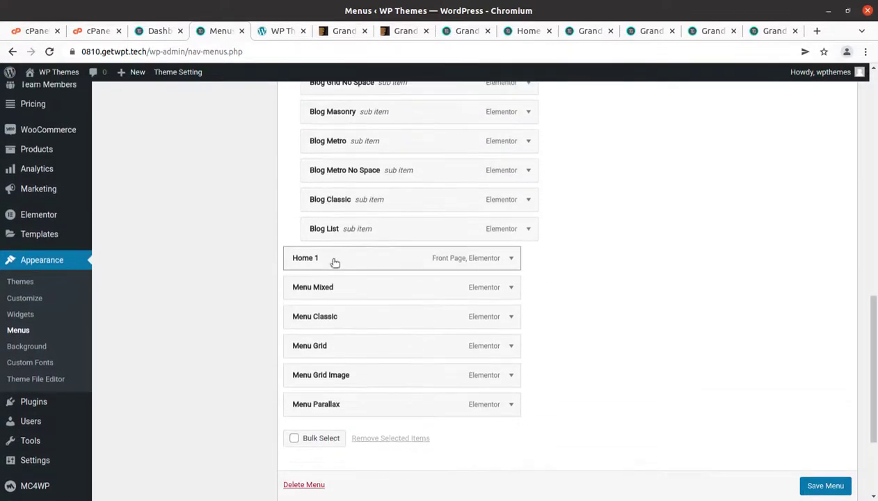
pyautogui.scroll(3, 339, 292)
pyautogui.scroll(5, 339, 292)
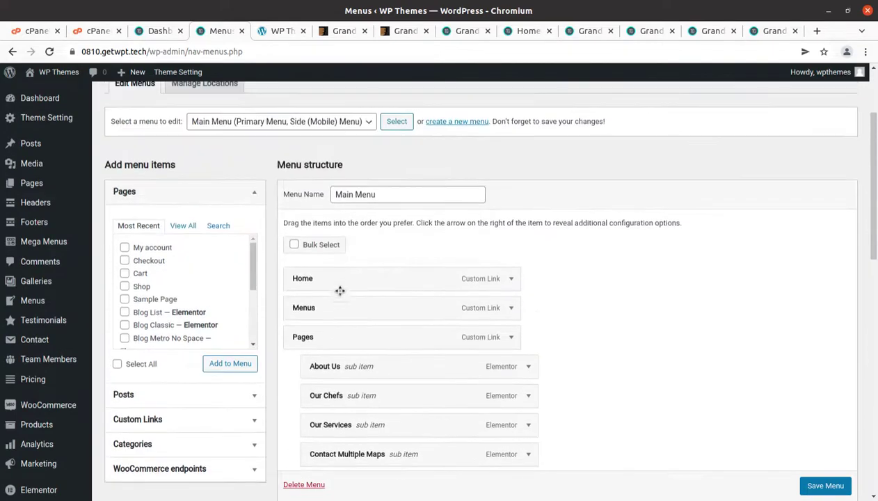
pyautogui.scroll(-5, 341, 290)
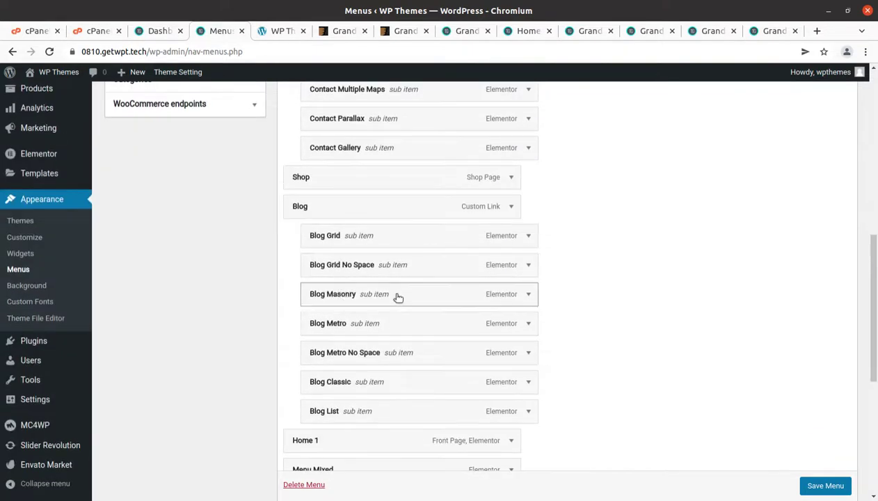
pyautogui.scroll(-3, 431, 298)
pyautogui.click(513, 292)
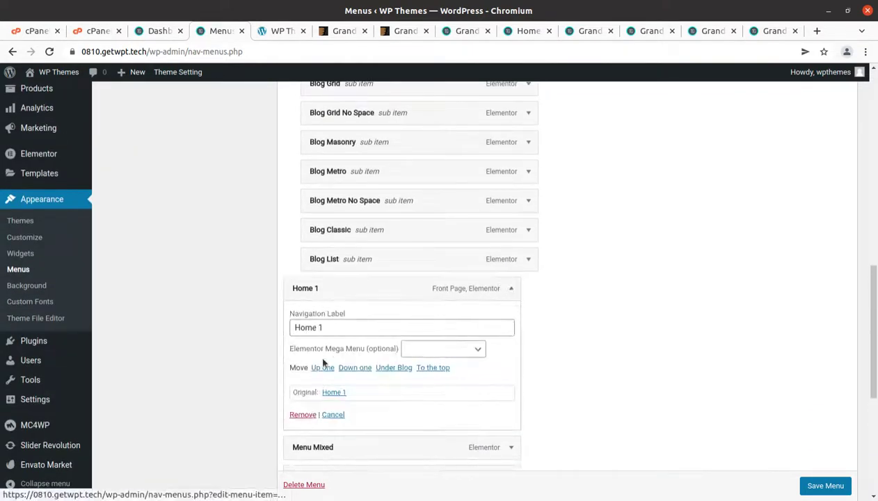
pyautogui.click(299, 415)
# Nest Menu Classic, Menu Grid, Menu Grid Image and Menu Parallax as sub-items under Menu Mixed.
pyautogui.moveTo(345, 316); pyautogui.dragTo(357, 322)
pyautogui.moveTo(336, 349); pyautogui.dragTo(373, 349)
pyautogui.moveTo(345, 378); pyautogui.dragTo(377, 381)
pyautogui.moveTo(355, 347); pyautogui.dragTo(345, 353)
pyautogui.moveTo(345, 407); pyautogui.dragTo(384, 412)
# Move the top-level Menus item below Blog List, with Menu Mixed nested under it.
pyautogui.scroll(10, 384, 412)
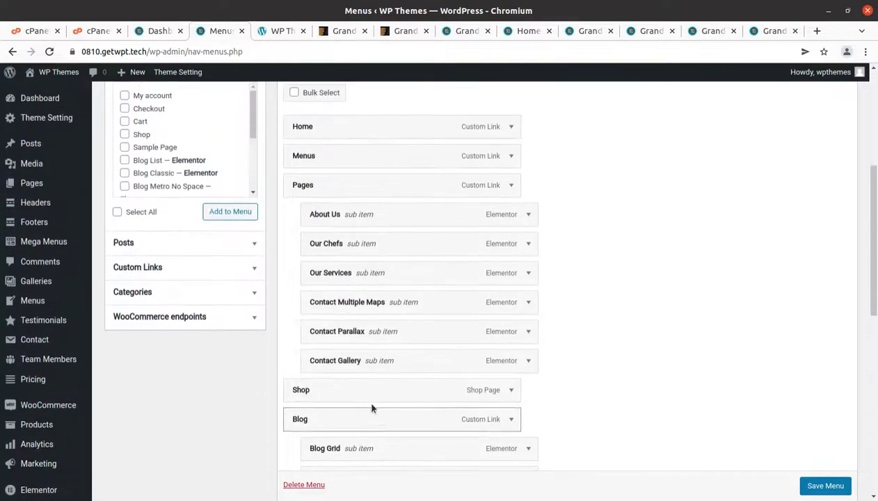
pyautogui.scroll(3, 322, 222)
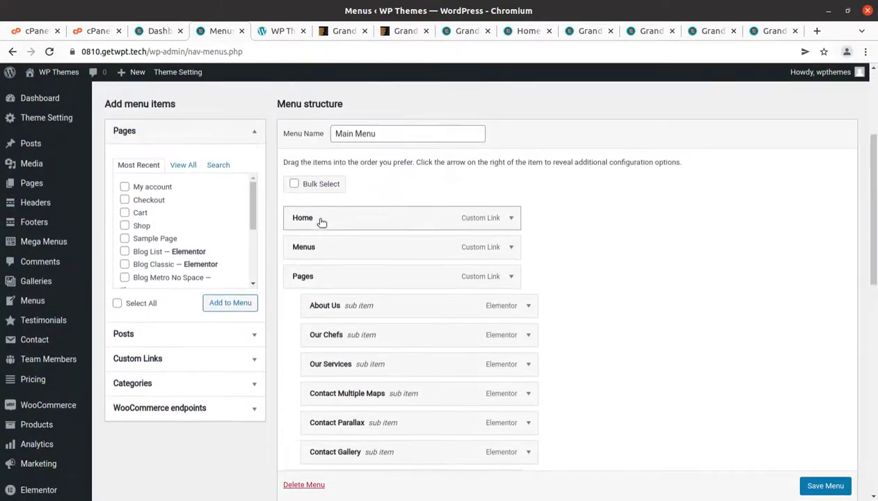
pyautogui.scroll(-4, 369, 260)
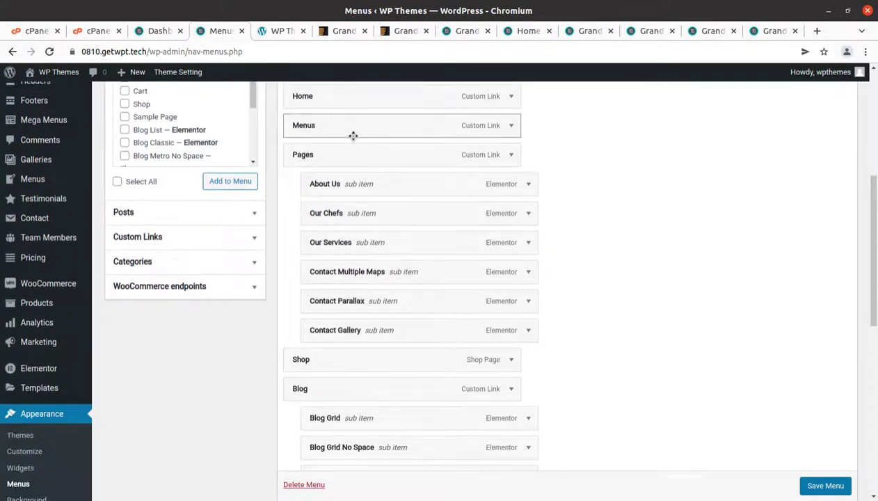
pyautogui.scroll(-10, 351, 131)
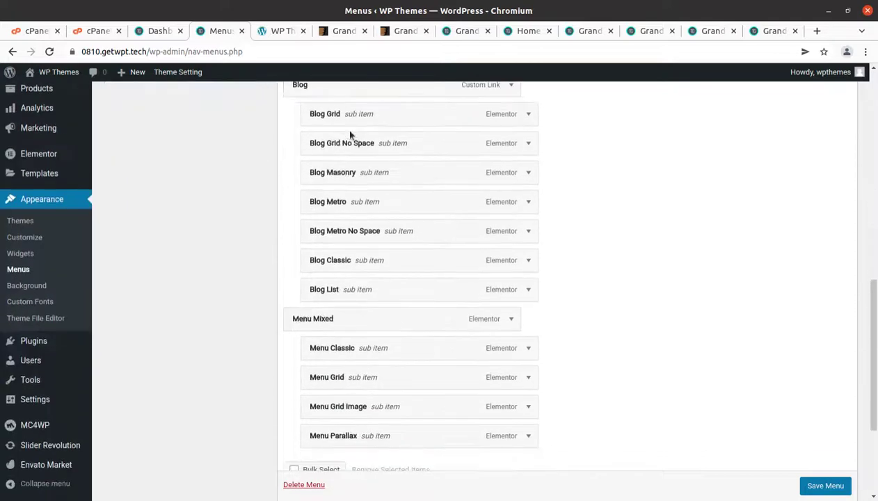
pyautogui.scroll(5, 346, 140)
pyautogui.scroll(3, 347, 141)
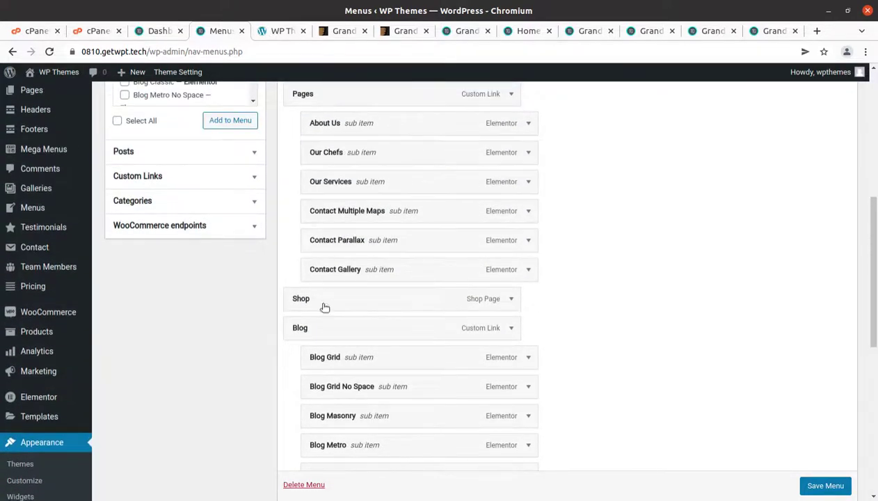
pyautogui.scroll(3, 332, 273)
pyautogui.moveTo(341, 155); pyautogui.dragTo(387, 437)
pyautogui.scroll(-2, 353, 344)
pyautogui.scroll(-3, 344, 345)
pyautogui.scroll(-3, 398, 427)
# Make Menu Classic, Menu Grid, Menu Grid Image and Menu Parallax direct sub-items of Menus above Menu Mixed, and save the Main Menu.
pyautogui.moveTo(407, 319); pyautogui.dragTo(334, 292)
pyautogui.moveTo(356, 350); pyautogui.dragTo(337, 318)
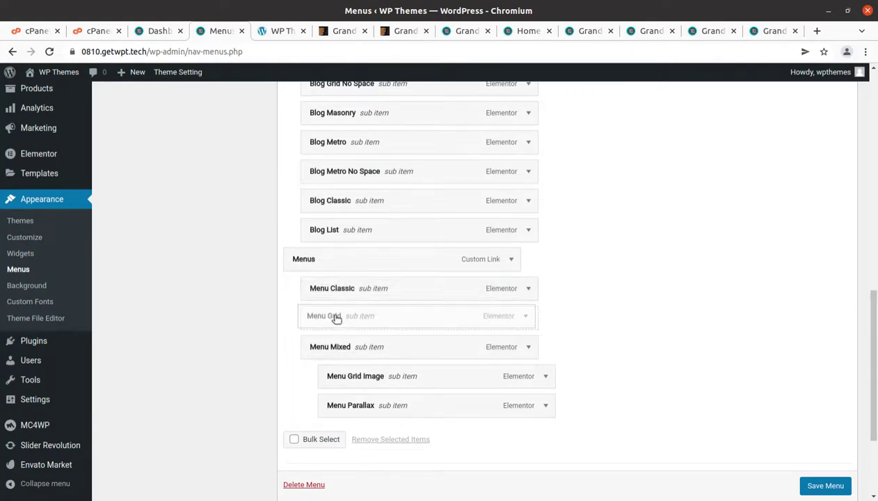
pyautogui.moveTo(353, 372); pyautogui.dragTo(340, 345)
pyautogui.moveTo(348, 397); pyautogui.dragTo(341, 381)
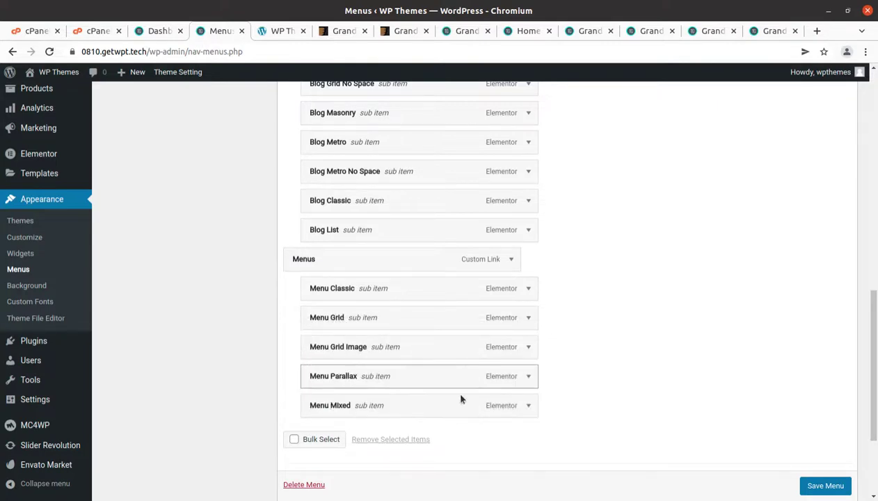
pyautogui.click(819, 487)
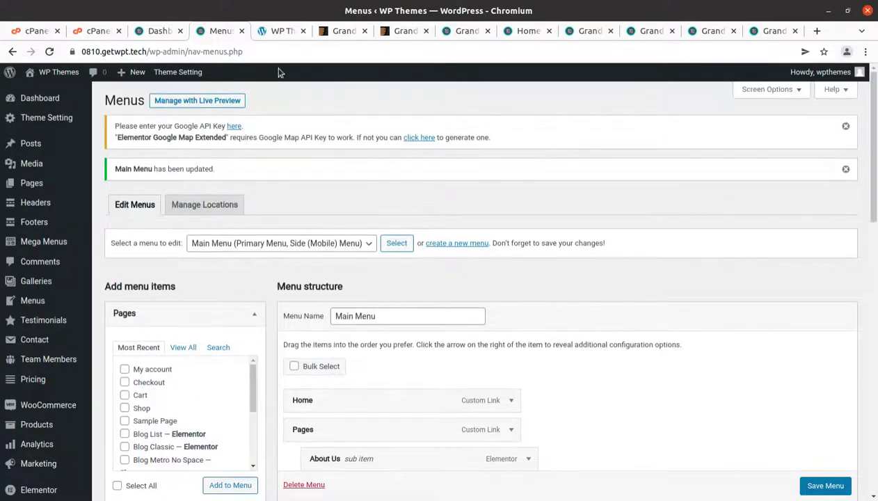
# Reload the homepage in its own tab, follow the header's Home link to the theme demo site and return.
pyautogui.click(275, 31)
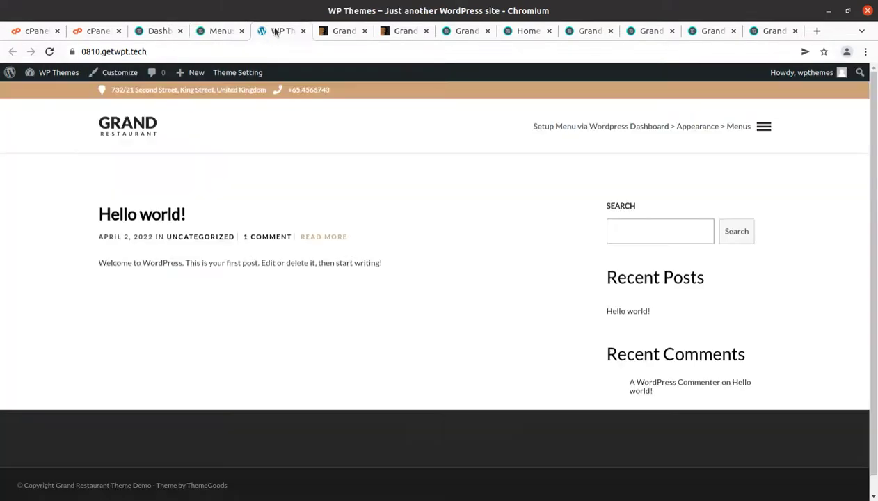
pyautogui.click(118, 130)
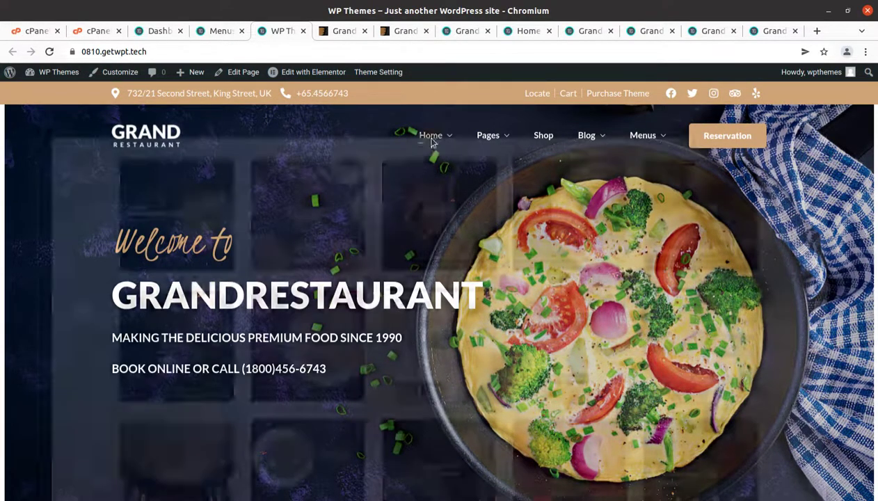
pyautogui.click(431, 135)
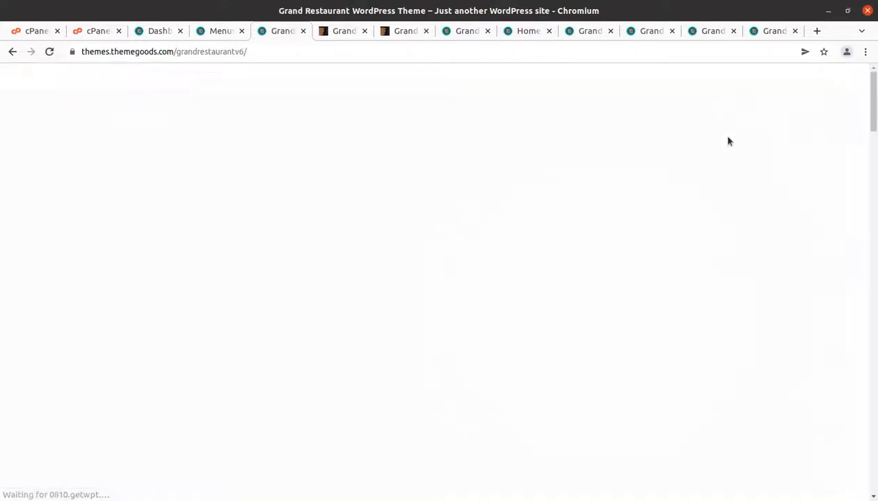
pyautogui.scroll(-5, 457, 214)
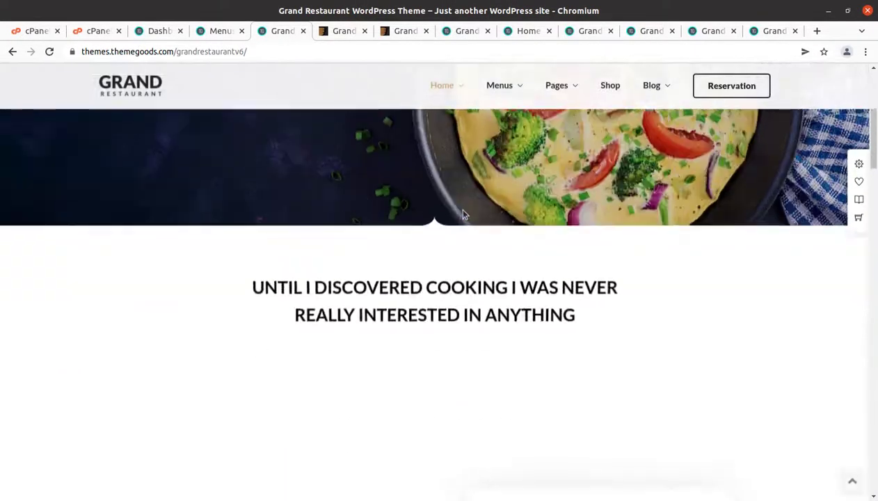
pyautogui.scroll(3, 456, 207)
pyautogui.click(13, 52)
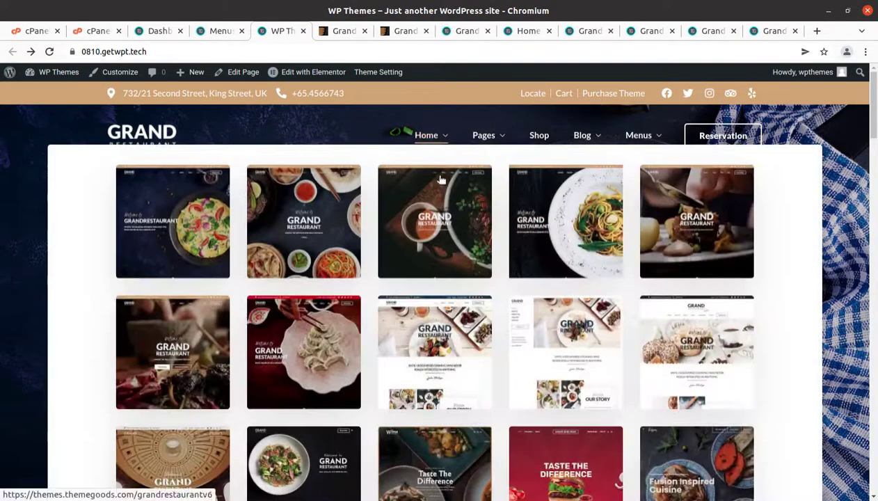
# Check the homepage's sticky header navigation, including the Pages and Blog items.
pyautogui.scroll(-3, 370, 331)
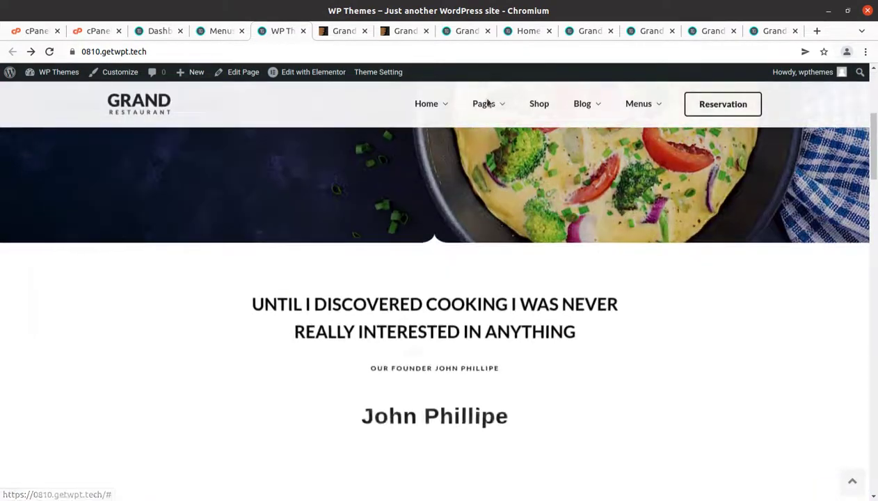
pyautogui.moveTo(488, 110)
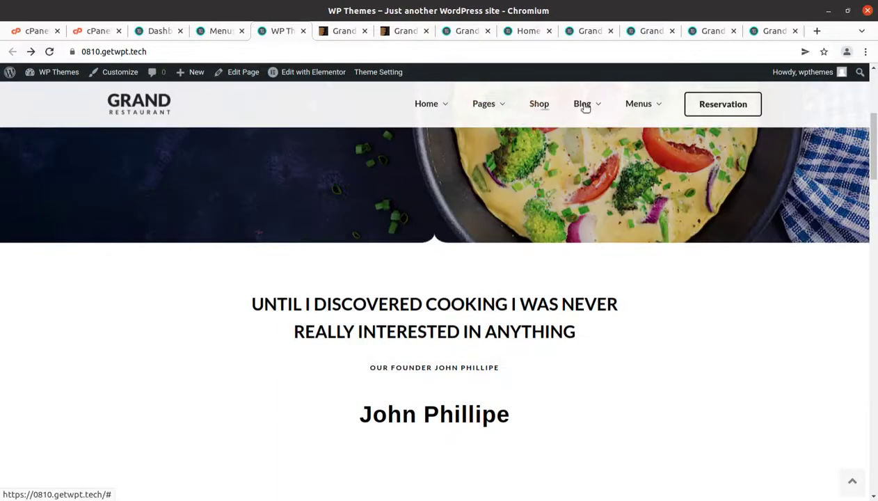
pyautogui.moveTo(591, 109)
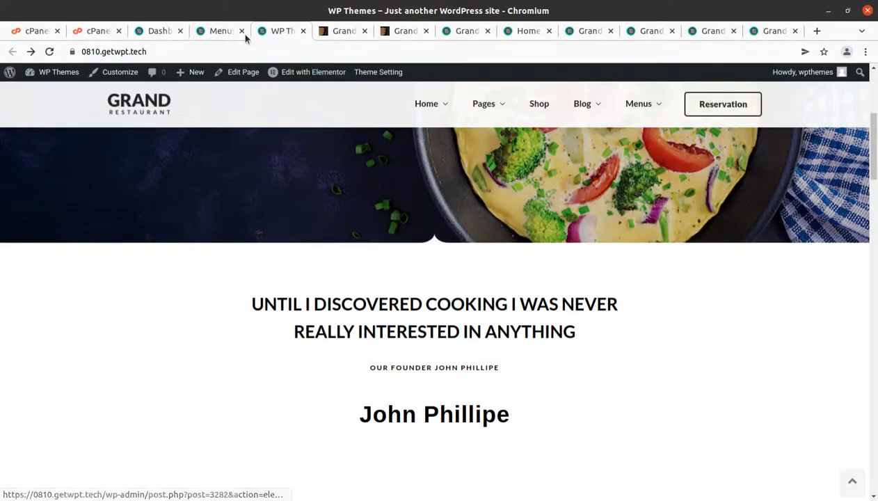
# Close the menu editor tab, return to the dashboard and look through the imported images in the Media Library.
pyautogui.click(233, 31)
pyautogui.click(240, 30)
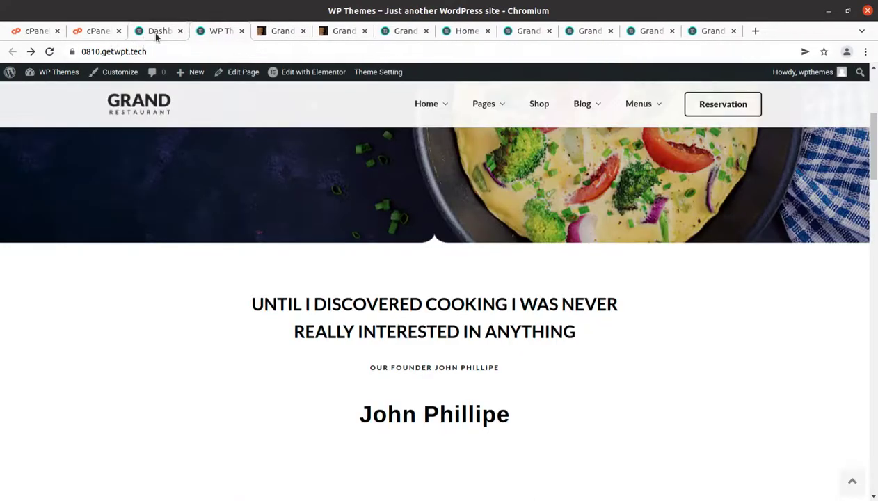
pyautogui.click(158, 32)
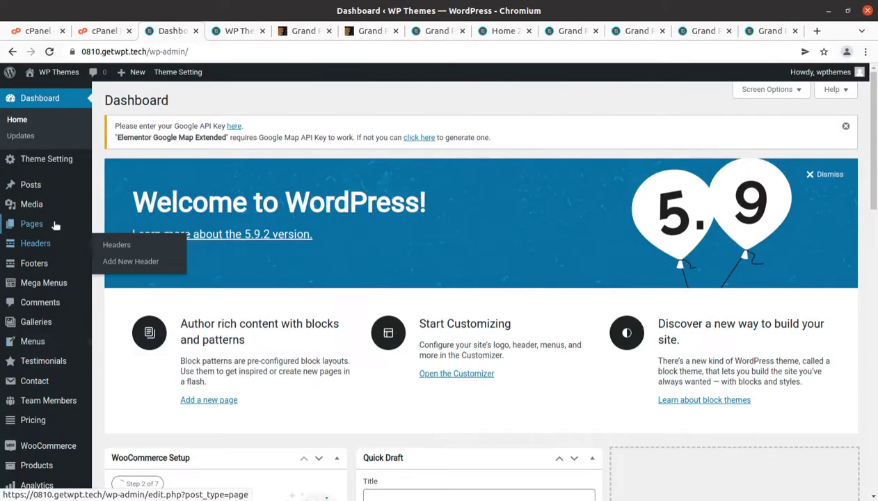
pyautogui.moveTo(50, 205)
pyautogui.click(114, 208)
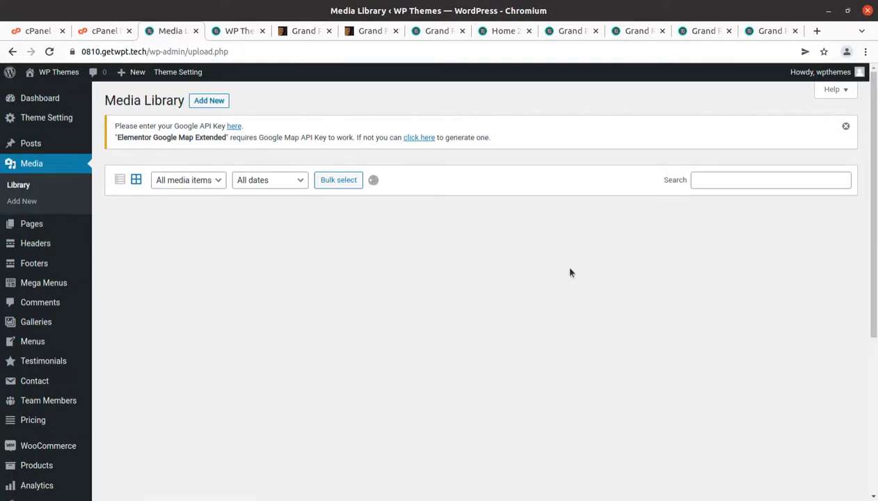
pyautogui.scroll(-10, 570, 272)
pyautogui.scroll(-5, 512, 279)
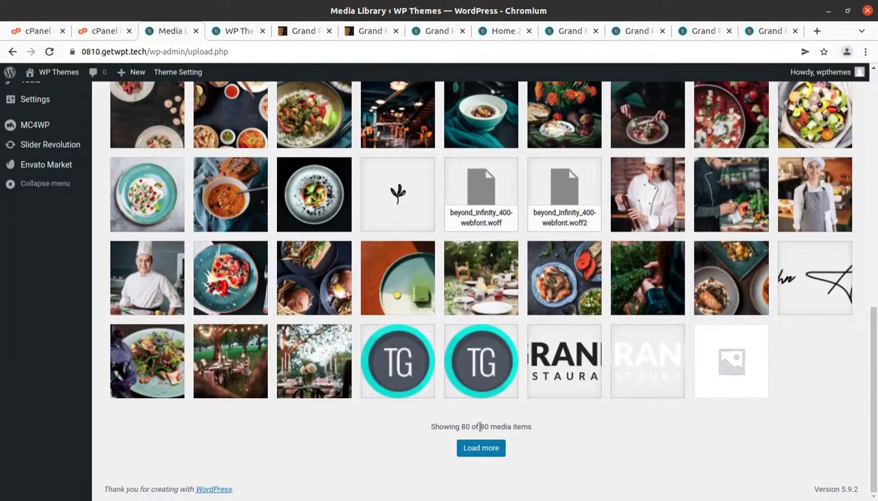
pyautogui.scroll(15, 485, 428)
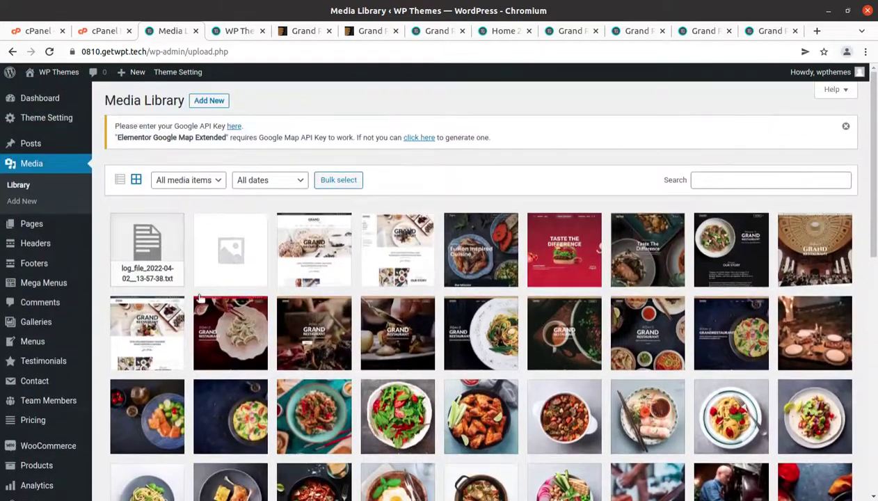
# Look through both pages of the admin Pages list to review the imported pages.
pyautogui.moveTo(36, 228)
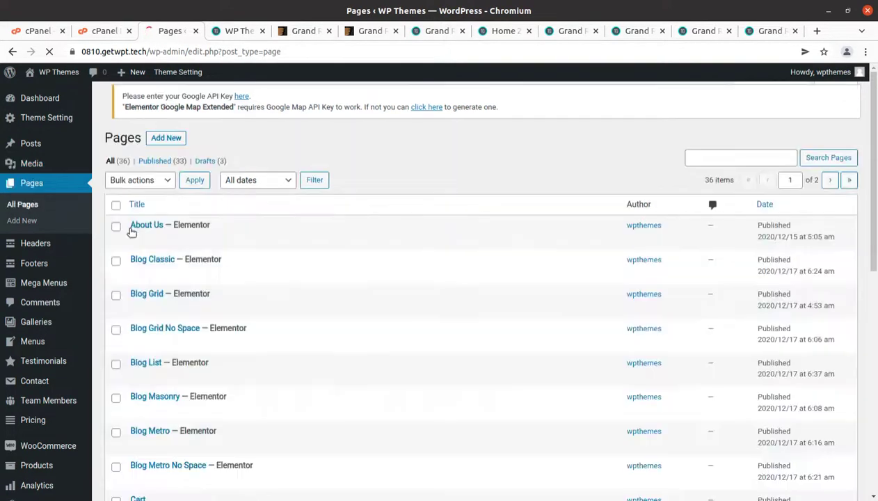
pyautogui.scroll(-3, 230, 248)
pyautogui.scroll(-4, 230, 247)
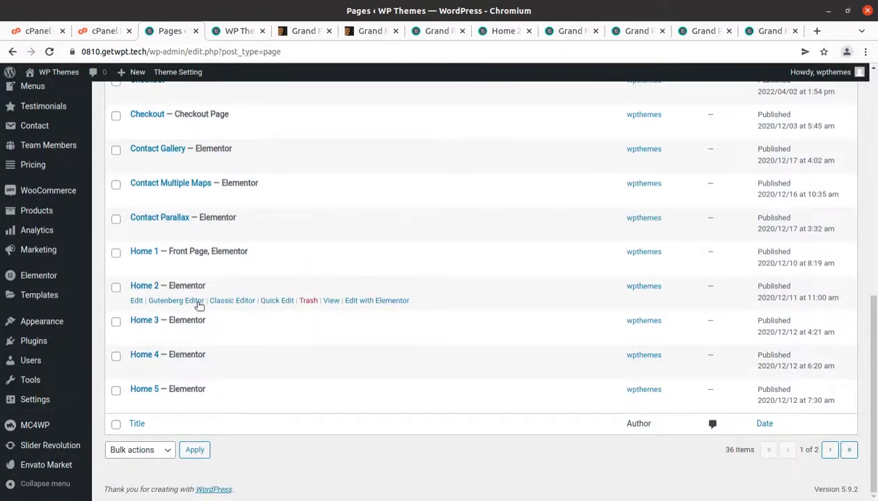
pyautogui.click(830, 451)
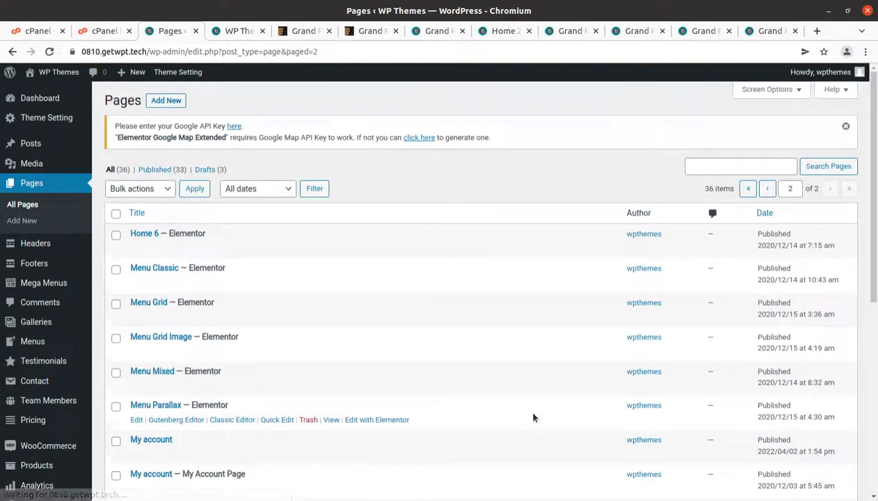
pyautogui.scroll(-3, 452, 369)
pyautogui.scroll(-5, 209, 320)
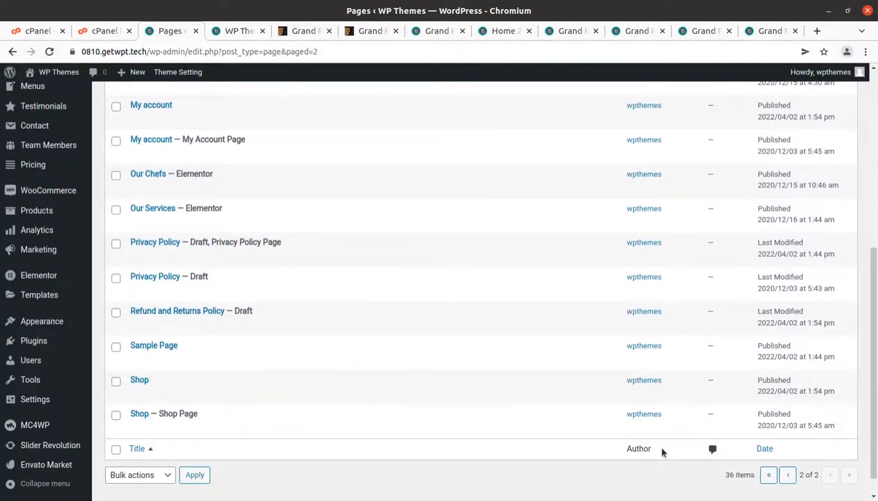
pyautogui.scroll(5, 701, 474)
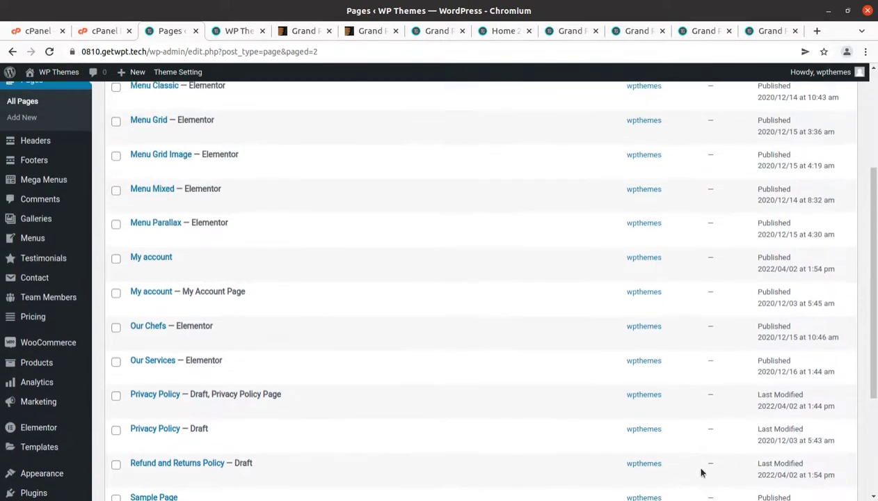
pyautogui.scroll(1, 701, 473)
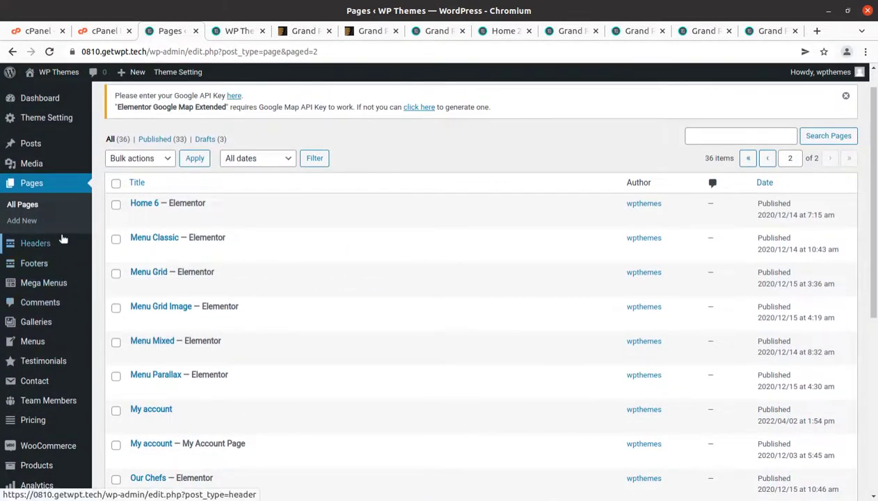
pyautogui.scroll(1, 52, 181)
# From the dashboard, open the Headers and Footers lists in separate tabs, review both and close them.
pyautogui.click(42, 101)
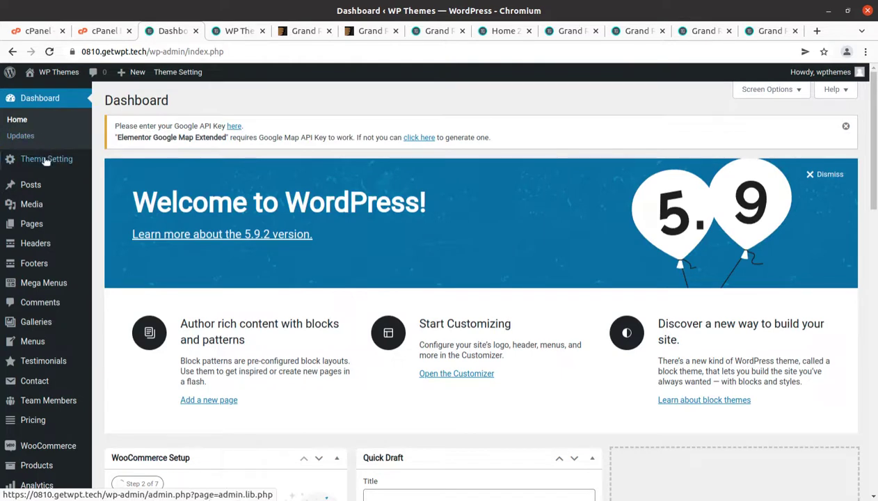
pyautogui.scroll(-2, 21, 188)
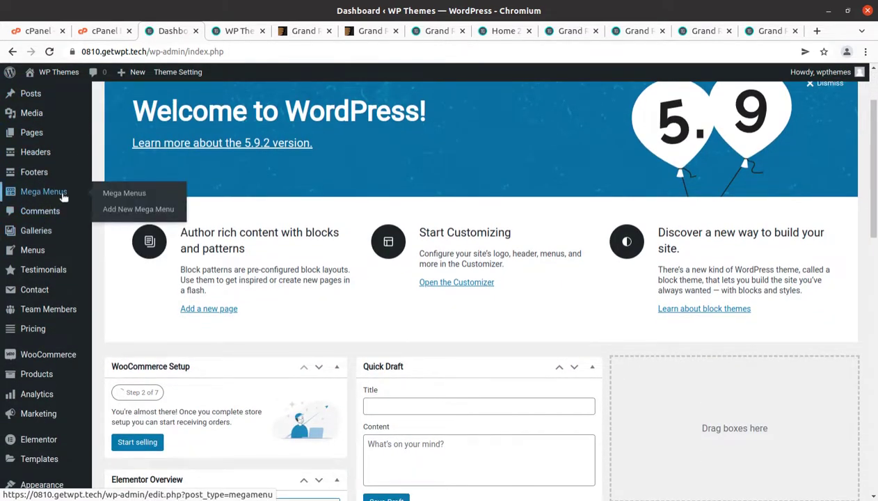
pyautogui.middleClick(120, 154)
pyautogui.middleClick(116, 173)
pyautogui.click(203, 32)
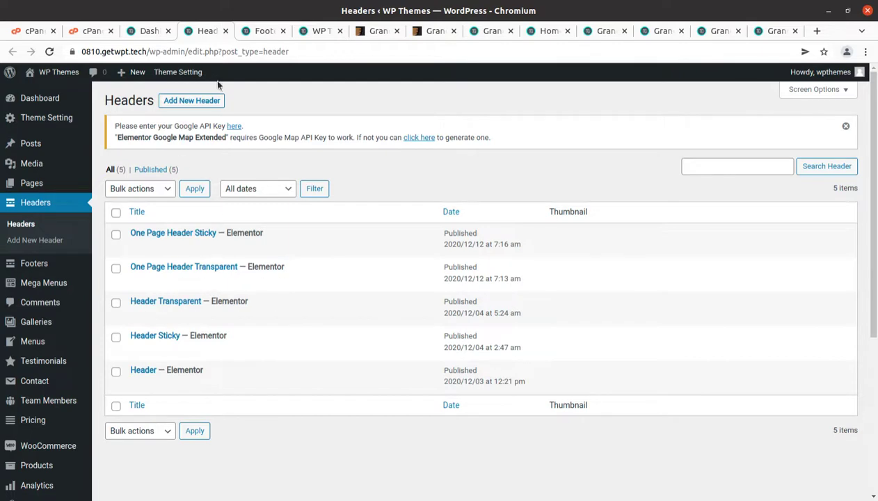
pyautogui.click(257, 32)
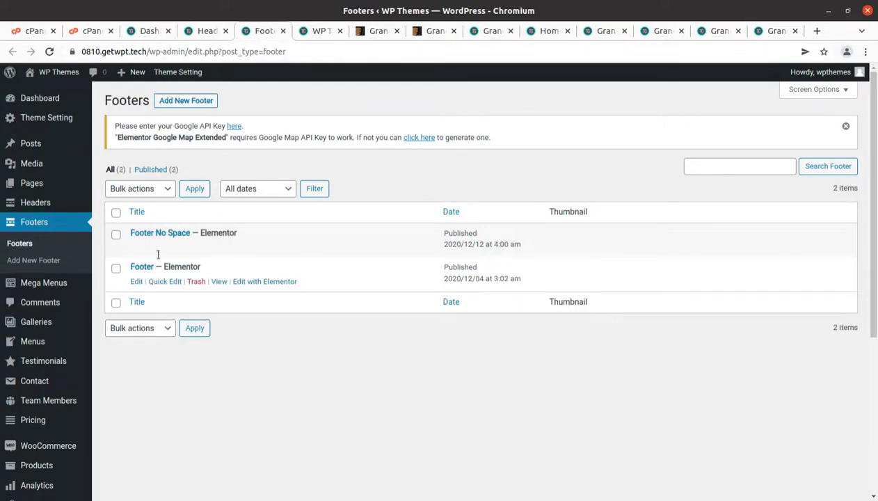
pyautogui.click(226, 32)
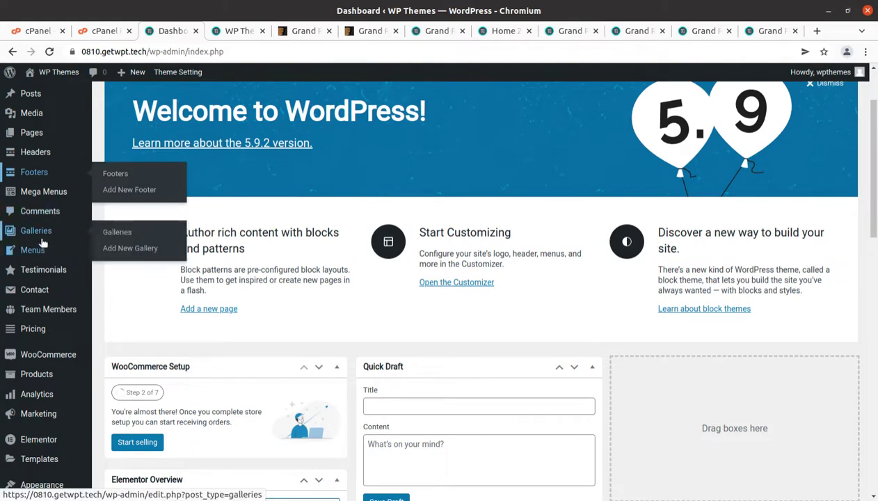
# Open the Galleries and Testimonials lists in separate tabs, review their entries and close both tabs.
pyautogui.middleClick(116, 232)
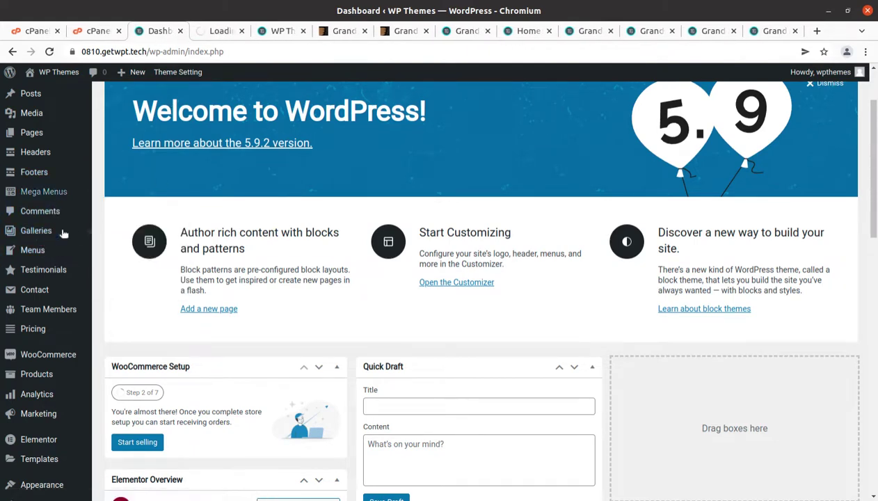
pyautogui.middleClick(124, 270)
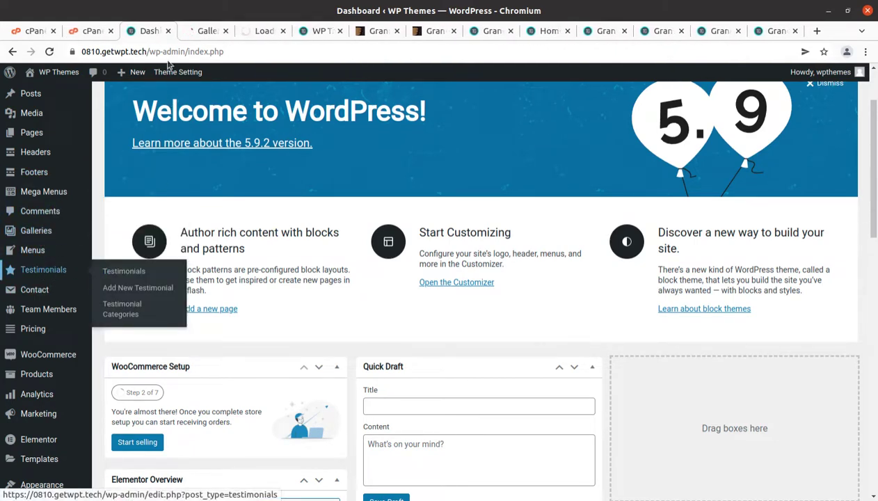
pyautogui.click(202, 30)
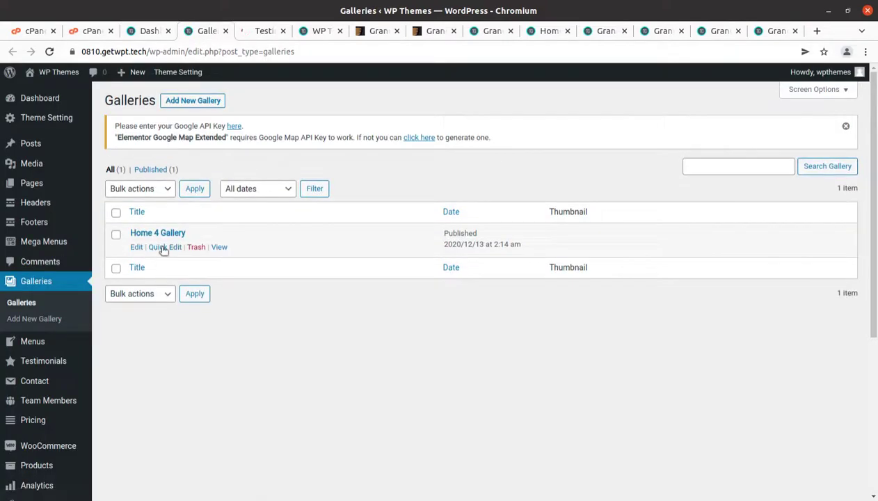
pyautogui.click(226, 31)
pyautogui.scroll(-5, 204, 250)
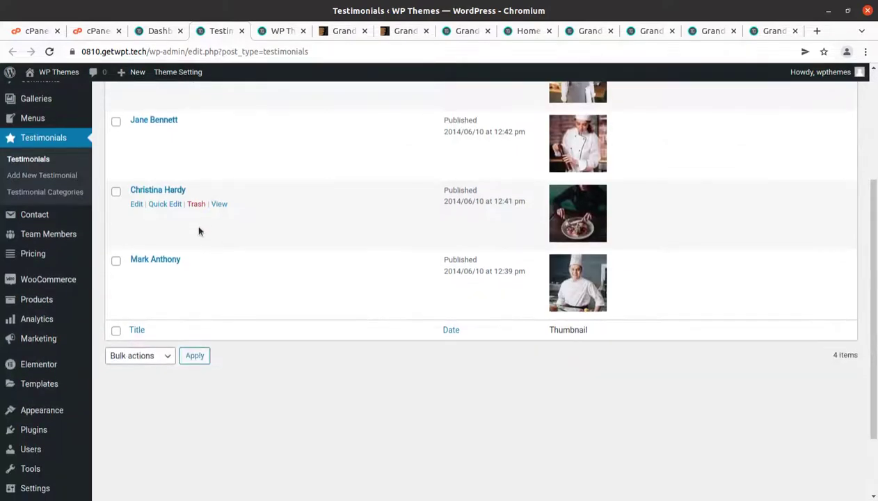
pyautogui.scroll(5, 192, 200)
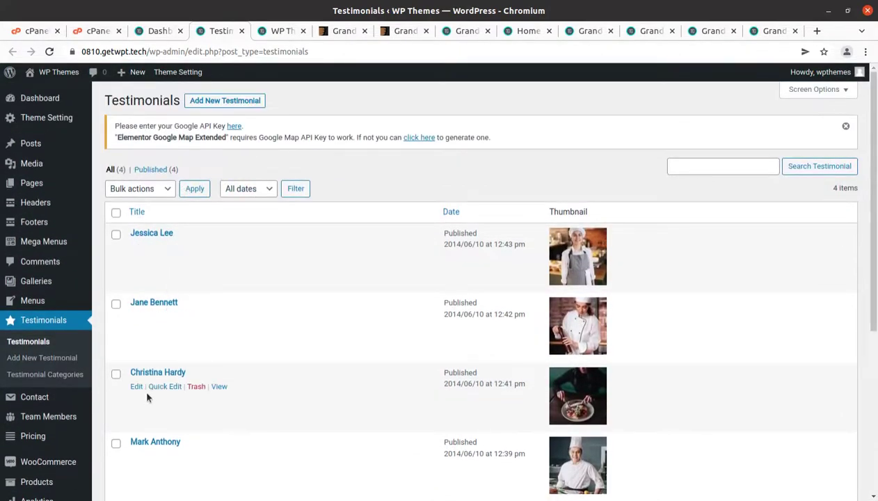
pyautogui.click(242, 31)
# Open the Team Members list and look through its entries.
pyautogui.scroll(-3, 56, 334)
pyautogui.moveTo(51, 223)
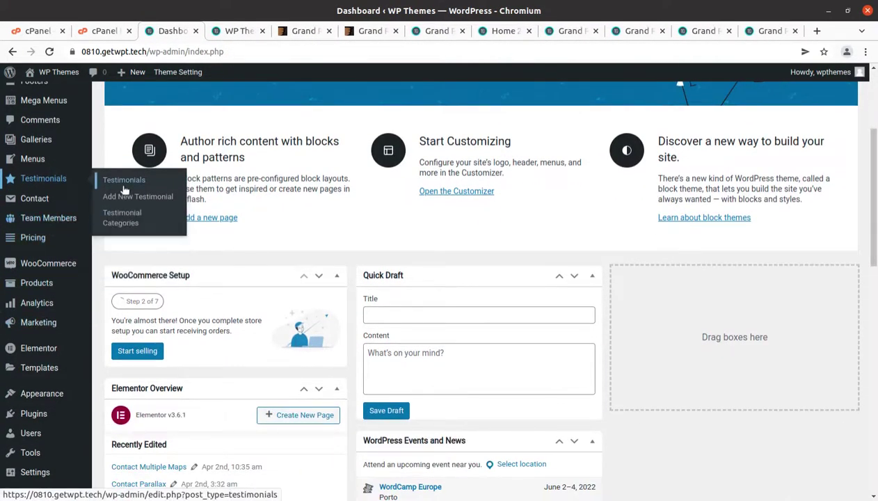
pyautogui.click(62, 222)
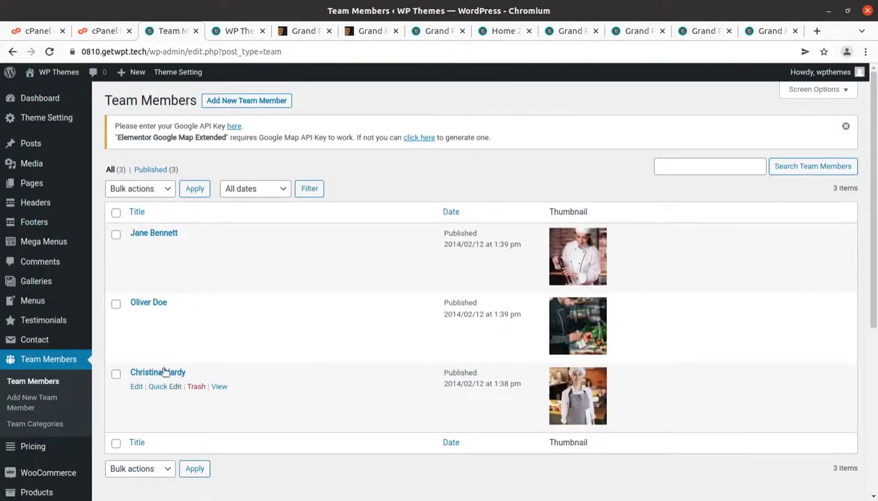
pyautogui.scroll(-3, 62, 333)
pyautogui.scroll(-3, 39, 333)
# Open the Pricing list in place of the Team Members tab, and preview the Extra Corporate entry in its own tab.
pyautogui.moveTo(63, 277)
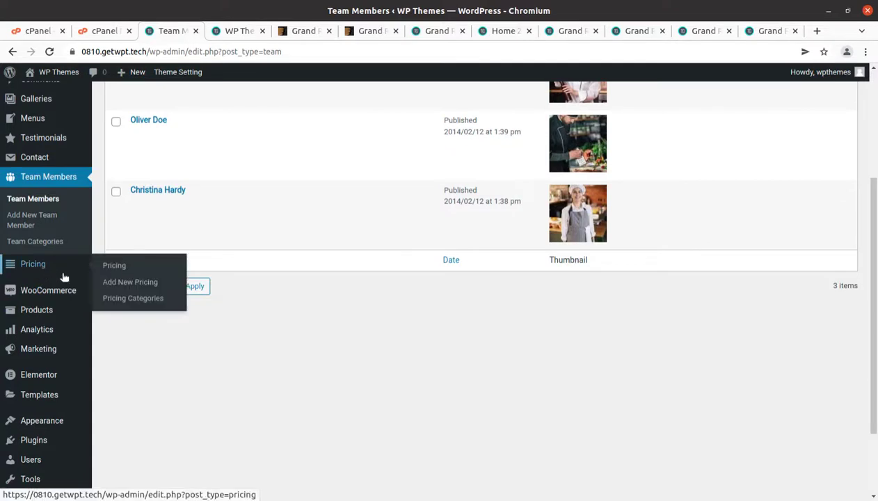
pyautogui.middleClick(111, 267)
pyautogui.click(220, 31)
pyautogui.click(180, 31)
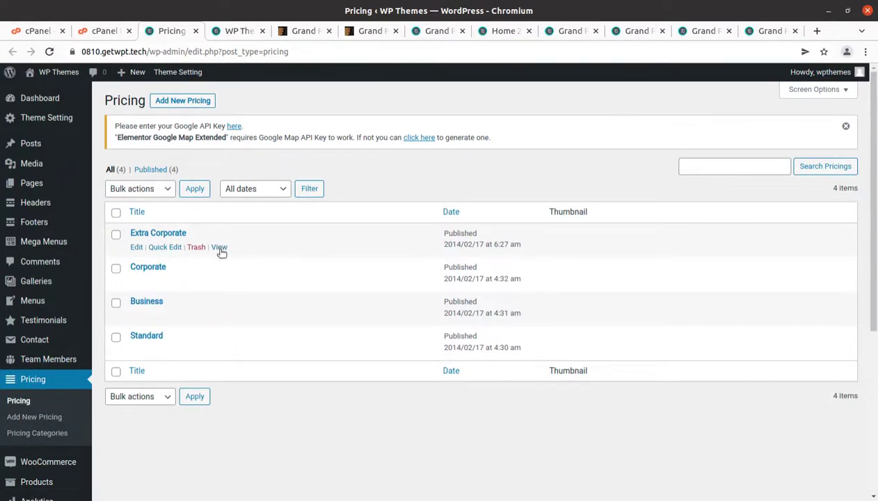
pyautogui.middleClick(219, 248)
pyautogui.click(207, 33)
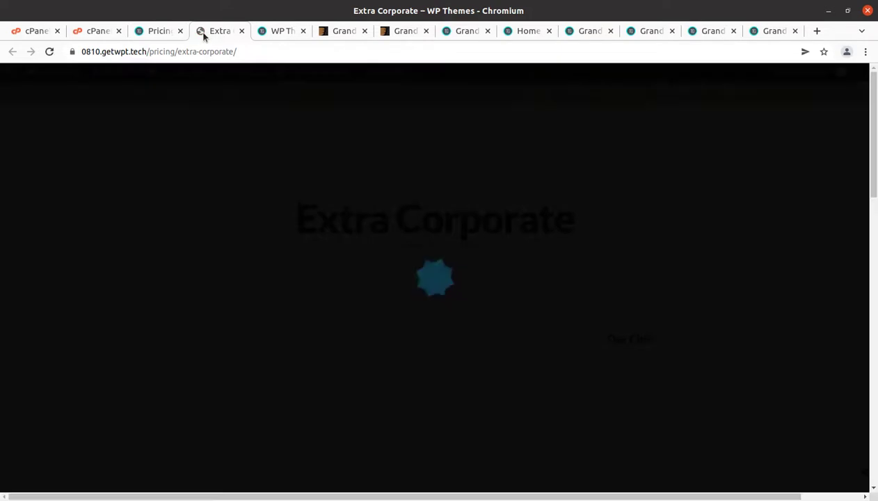
pyautogui.scroll(-10, 361, 260)
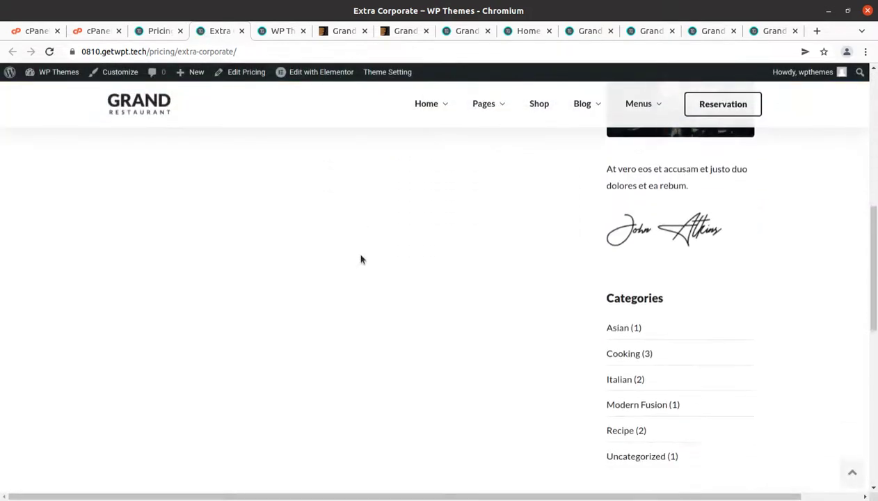
pyautogui.click(239, 31)
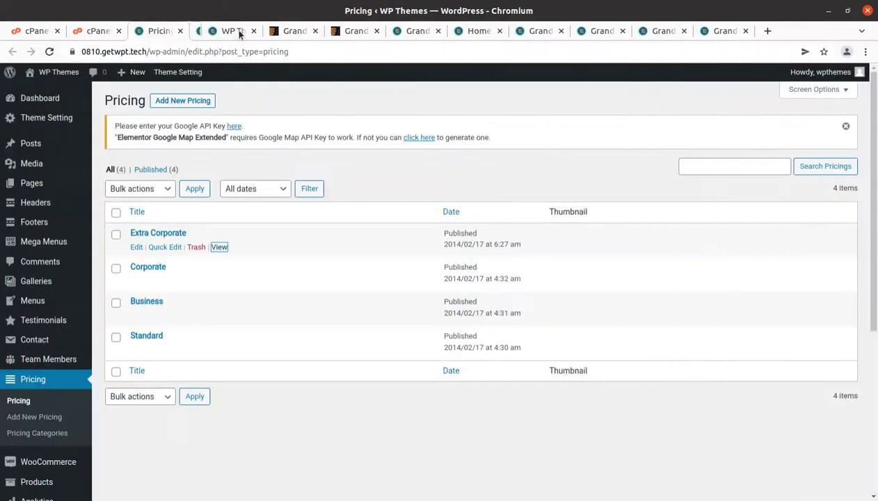
# Read through the Getting Started steps on the Theme Setting page and open the theme Customizer.
pyautogui.scroll(-2, 77, 390)
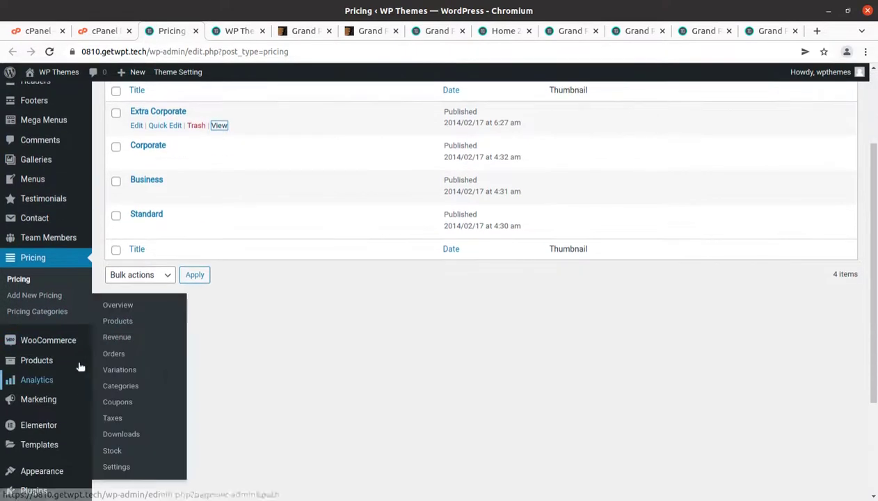
pyautogui.scroll(-1, 69, 313)
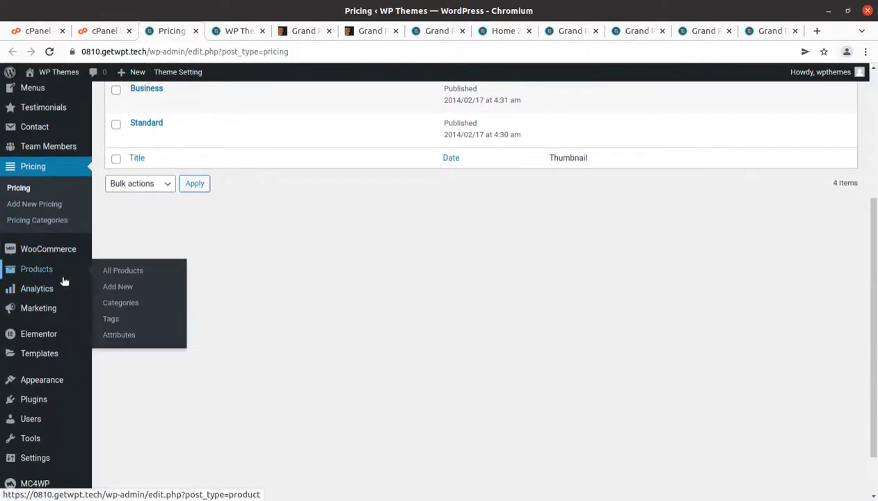
pyautogui.scroll(-1, 61, 292)
pyautogui.scroll(4, 61, 477)
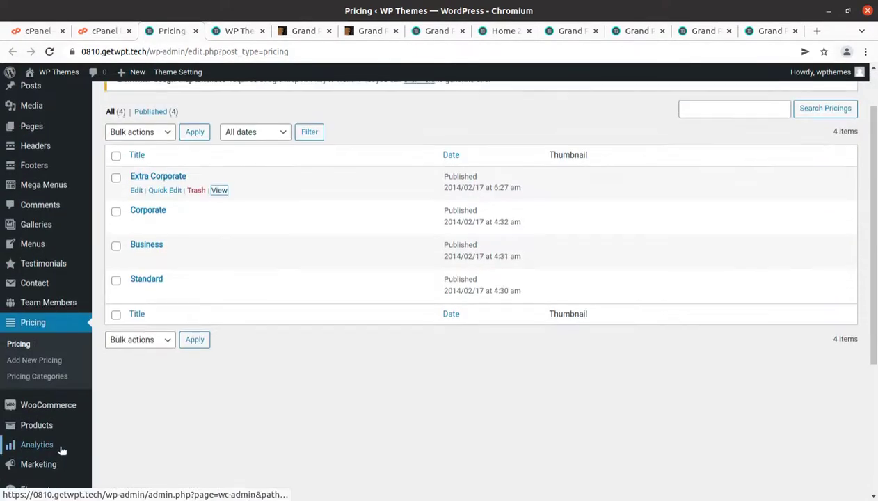
pyautogui.click(49, 119)
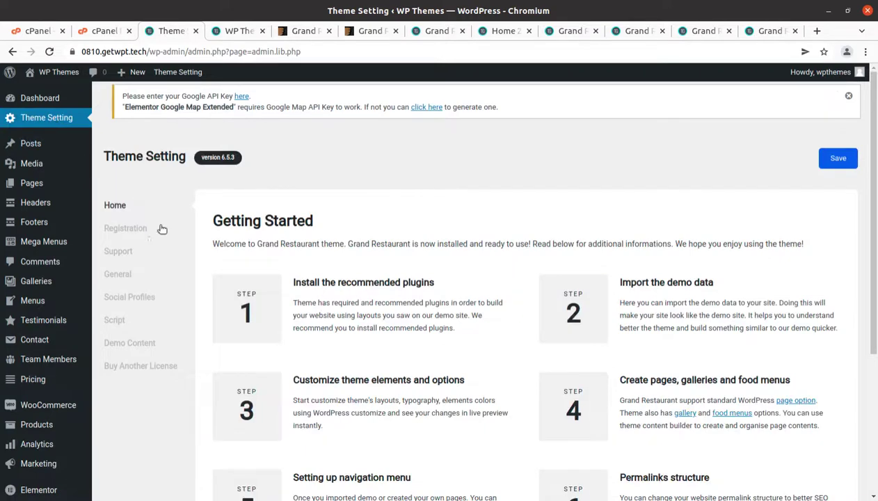
pyautogui.scroll(-3, 247, 306)
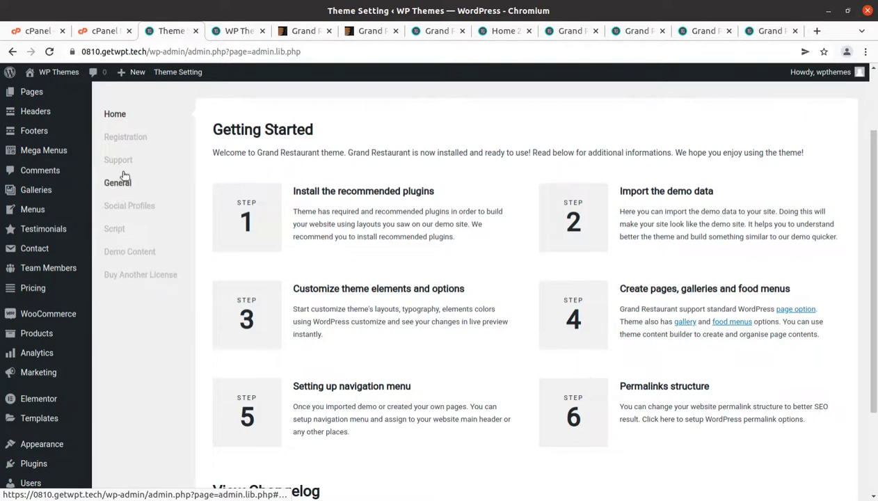
pyautogui.scroll(3, 129, 175)
pyautogui.scroll(-5, 366, 224)
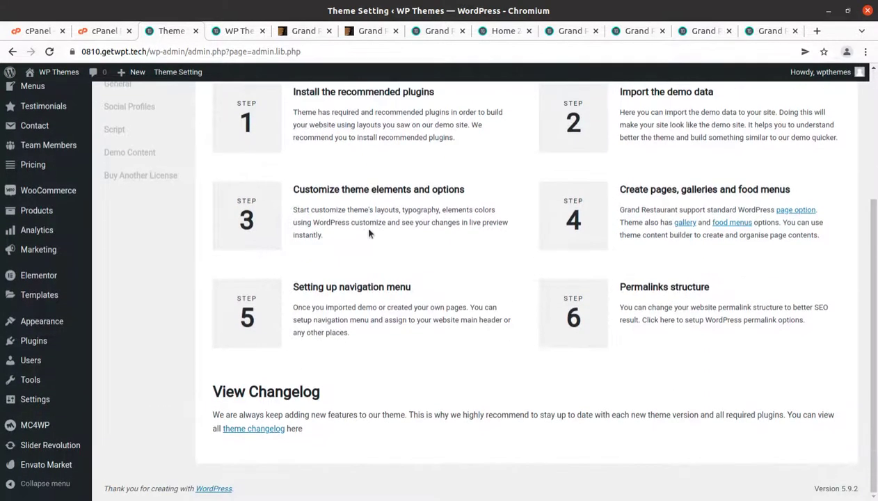
pyautogui.moveTo(63, 320)
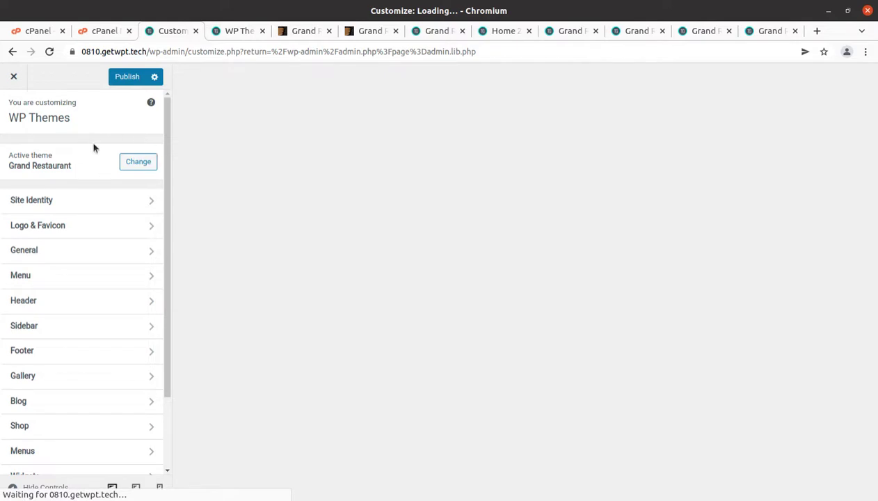
# Review the Site Identity and Logo & Favicon sections of the Customizer, returning to the section list after each.
pyautogui.click(65, 201)
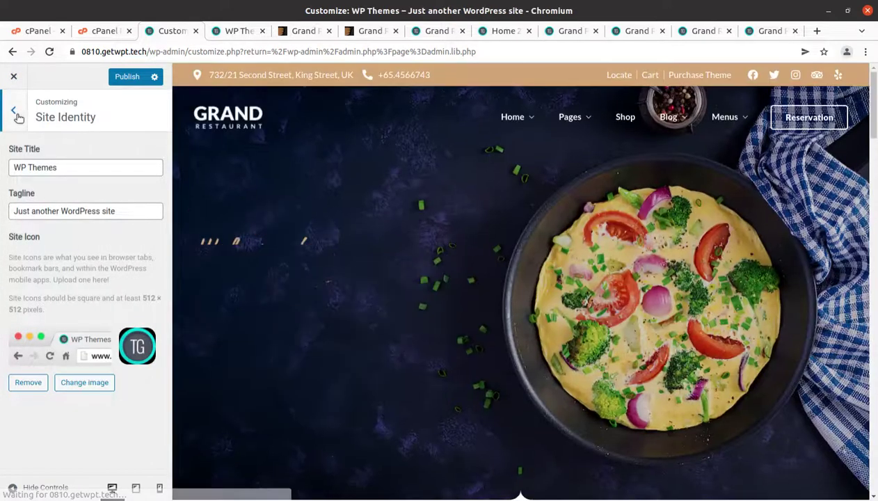
pyautogui.click(14, 110)
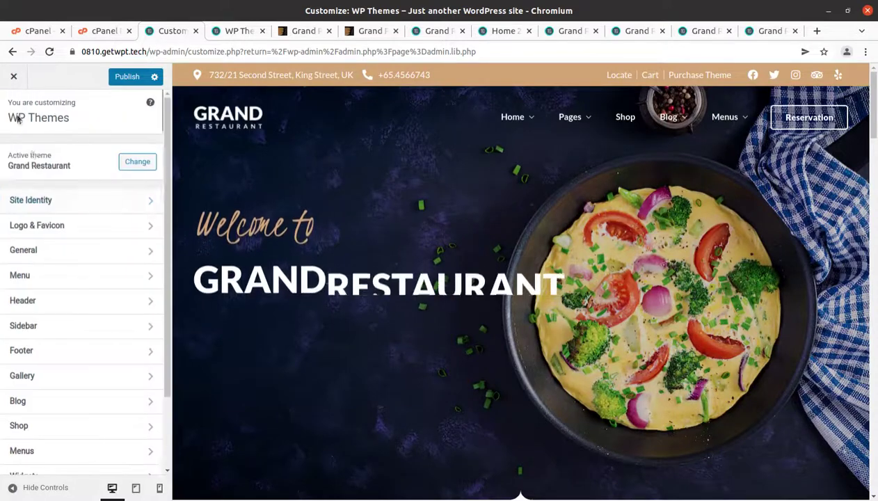
pyautogui.click(60, 228)
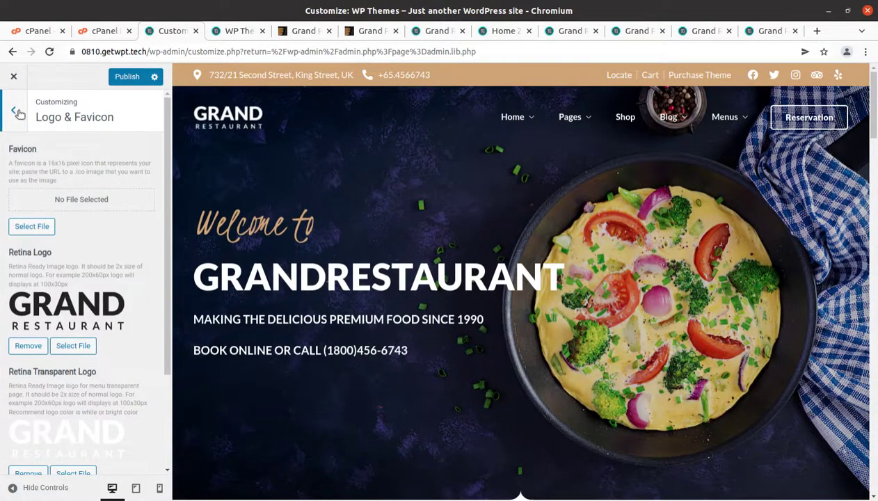
pyautogui.press('Escape')
# Review the General section and the remaining Customizer sections, then close the Customizer and discard unsaved changes.
pyautogui.click(95, 254)
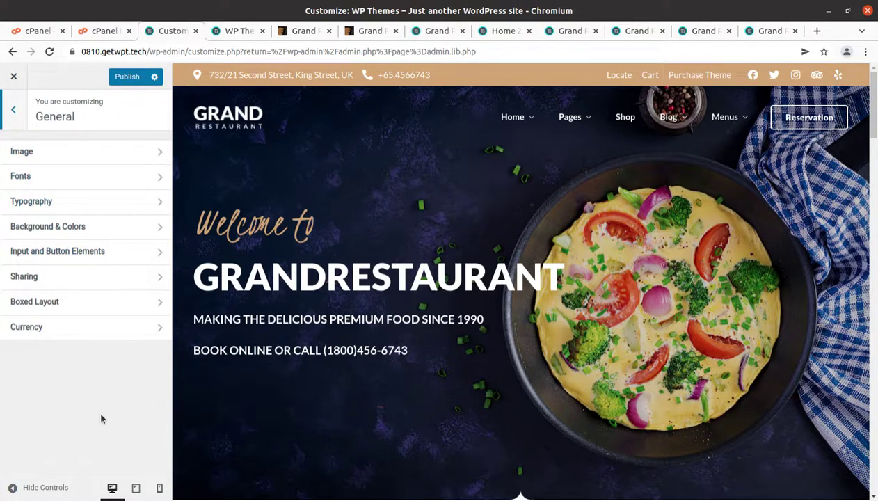
pyautogui.click(14, 111)
pyautogui.scroll(-2, 75, 289)
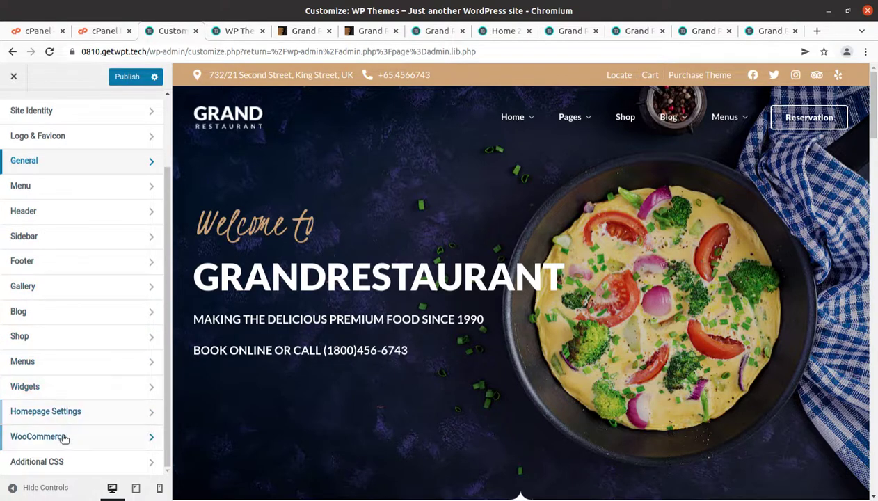
pyautogui.click(14, 78)
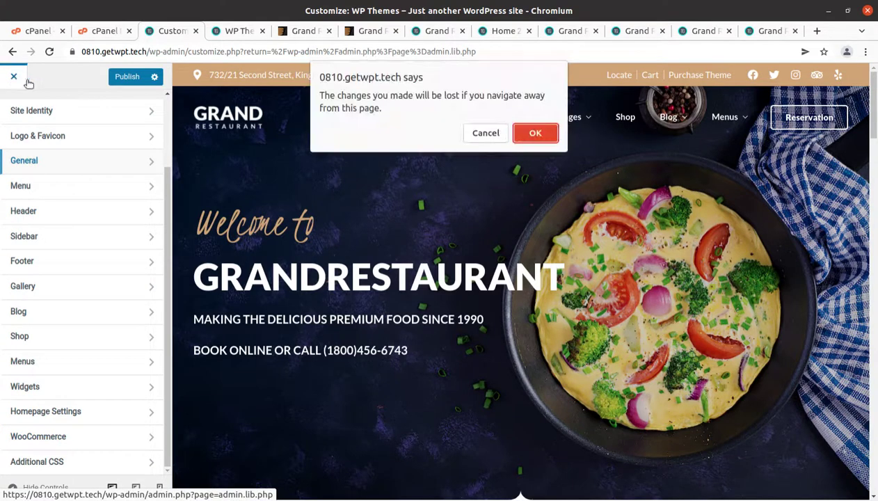
pyautogui.click(534, 133)
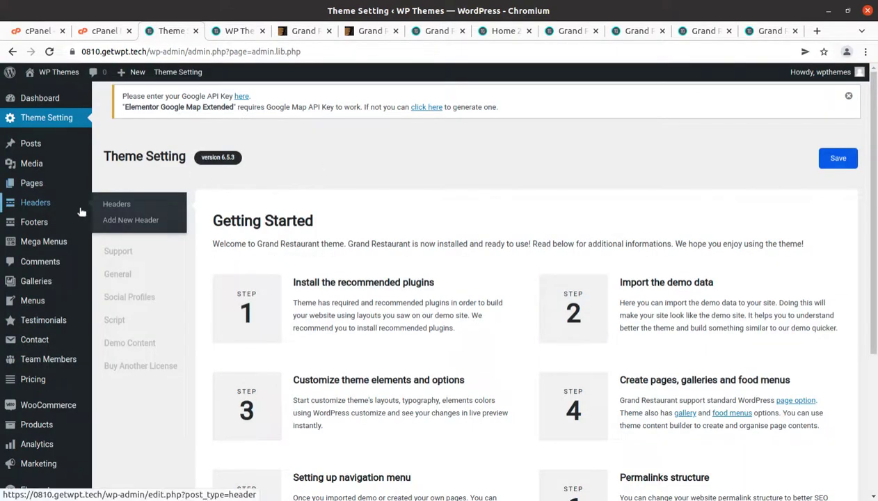
# Look over the Theme Setting page and the admin menu entries, then open the WordPress Dashboard.
pyautogui.scroll(-2, 80, 211)
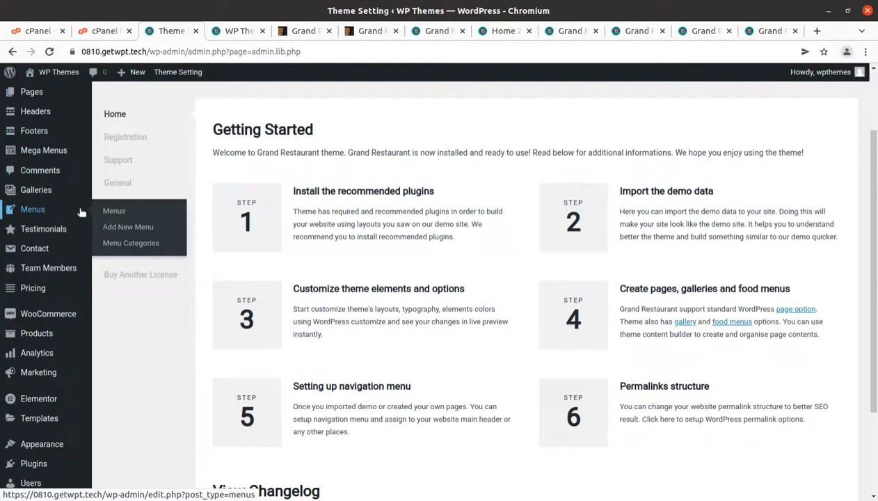
pyautogui.scroll(-2, 81, 211)
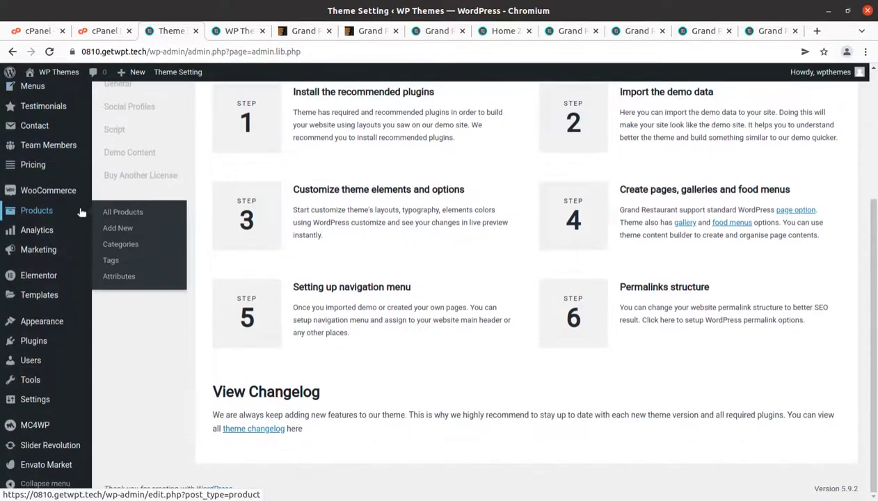
pyautogui.scroll(4, 156, 333)
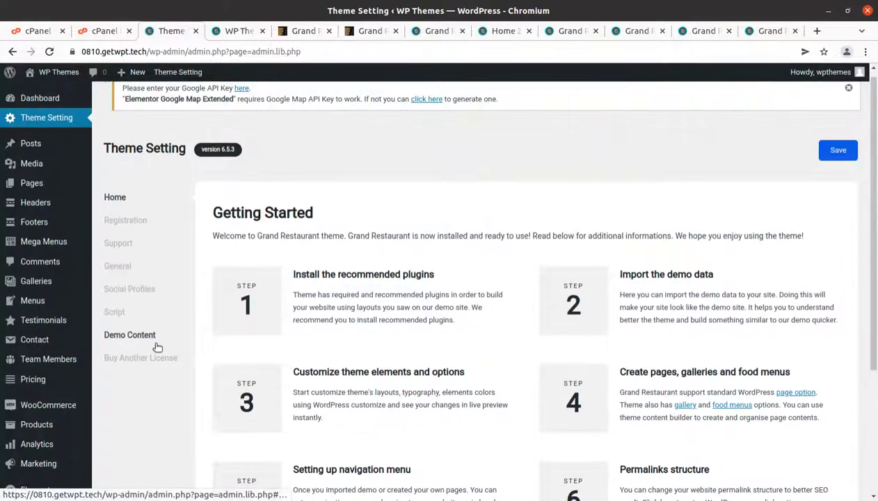
pyautogui.click(47, 101)
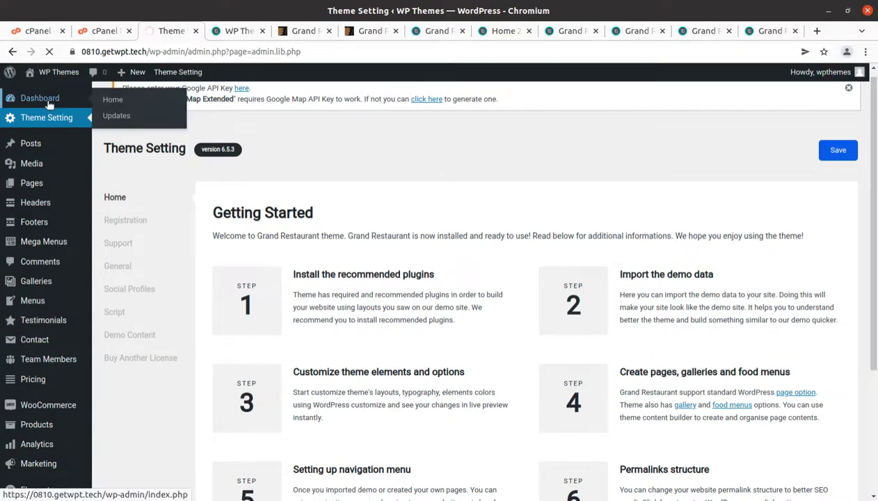